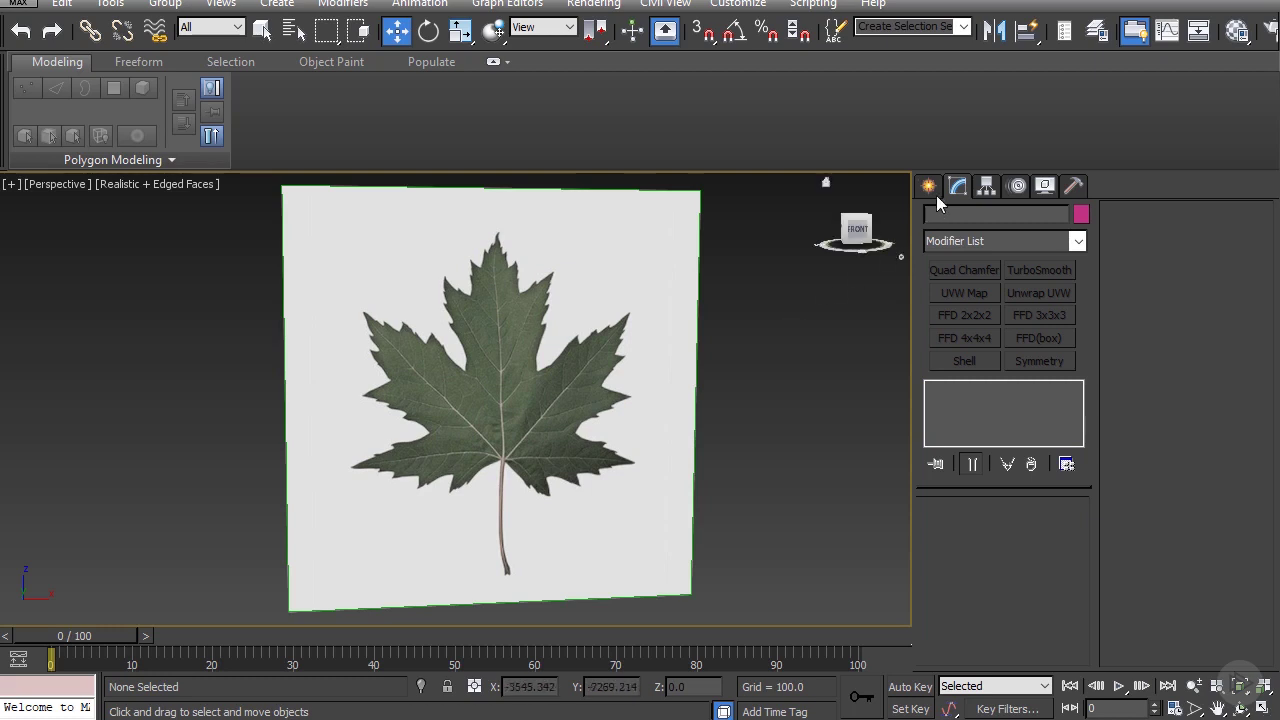
# Step: Inspect the leaf reference plane from the front and at an angle, and check its bitmap material in the Material Editor
pyautogui.click(843, 217)
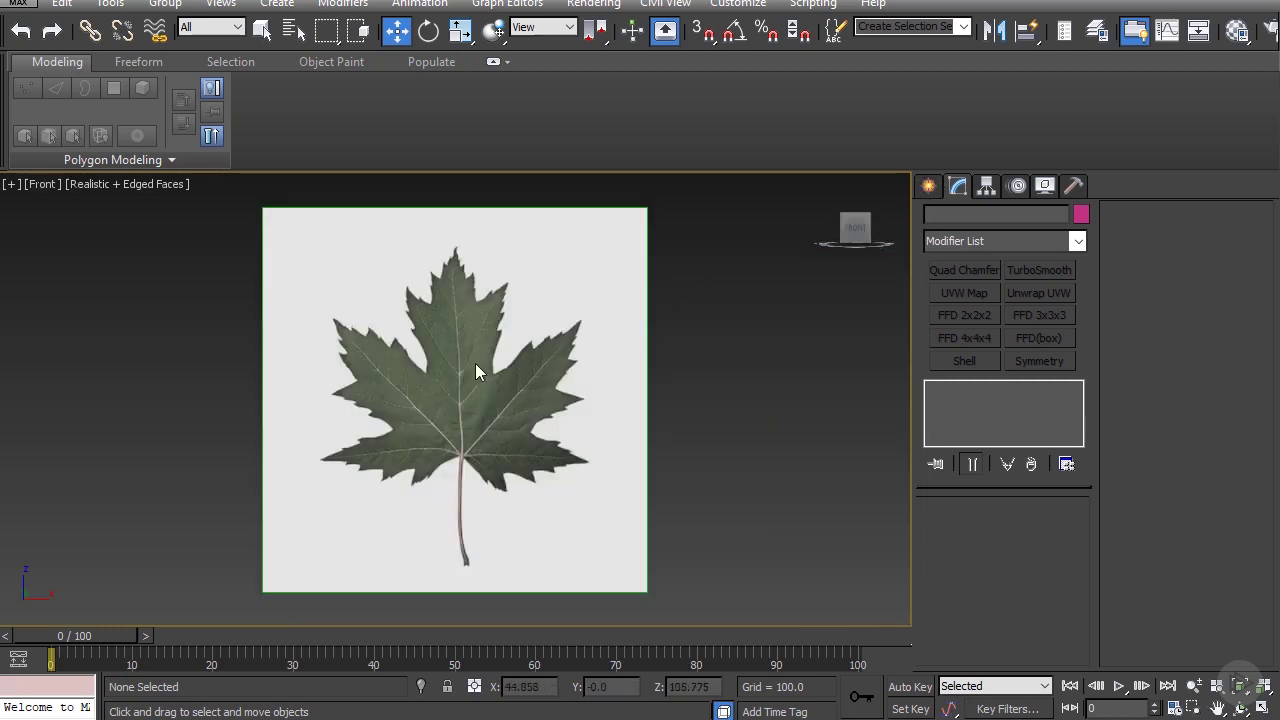
pyautogui.scroll(-2, 475, 370)
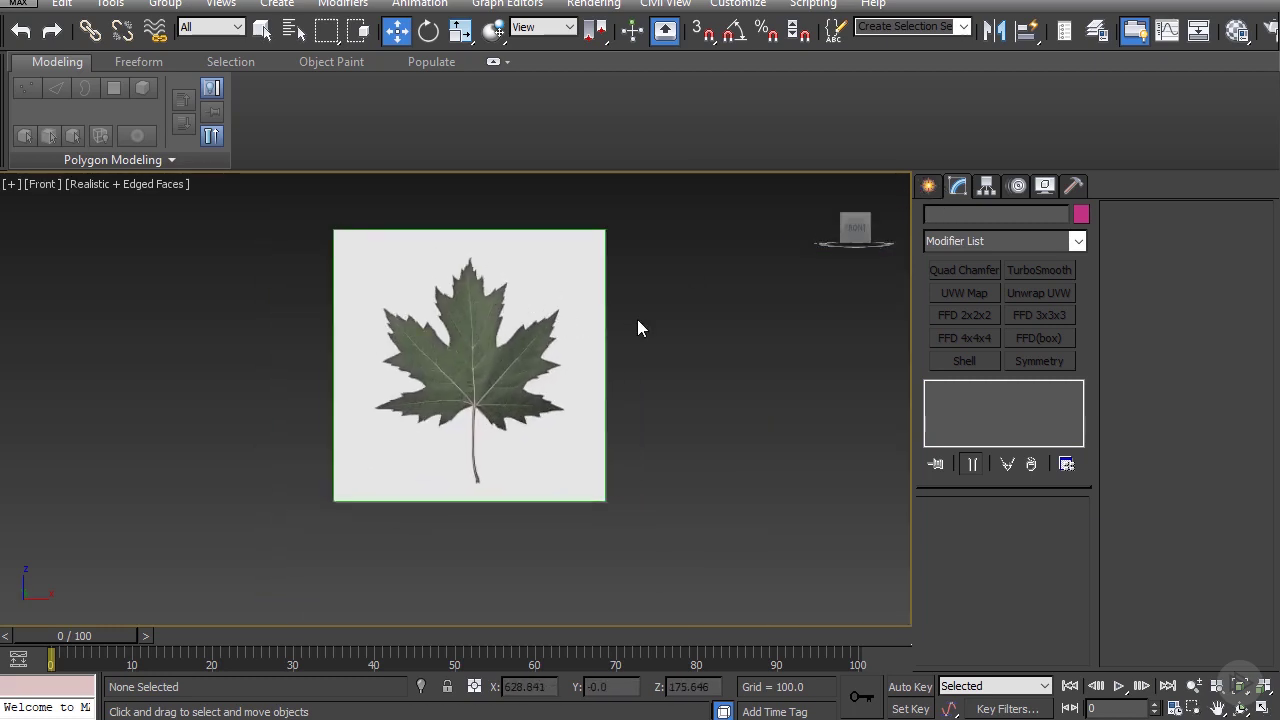
pyautogui.keyDown('alt'); pyautogui.moveTo(637, 319); pyautogui.dragTo(627, 300, button='middle'); pyautogui.keyUp('alt')
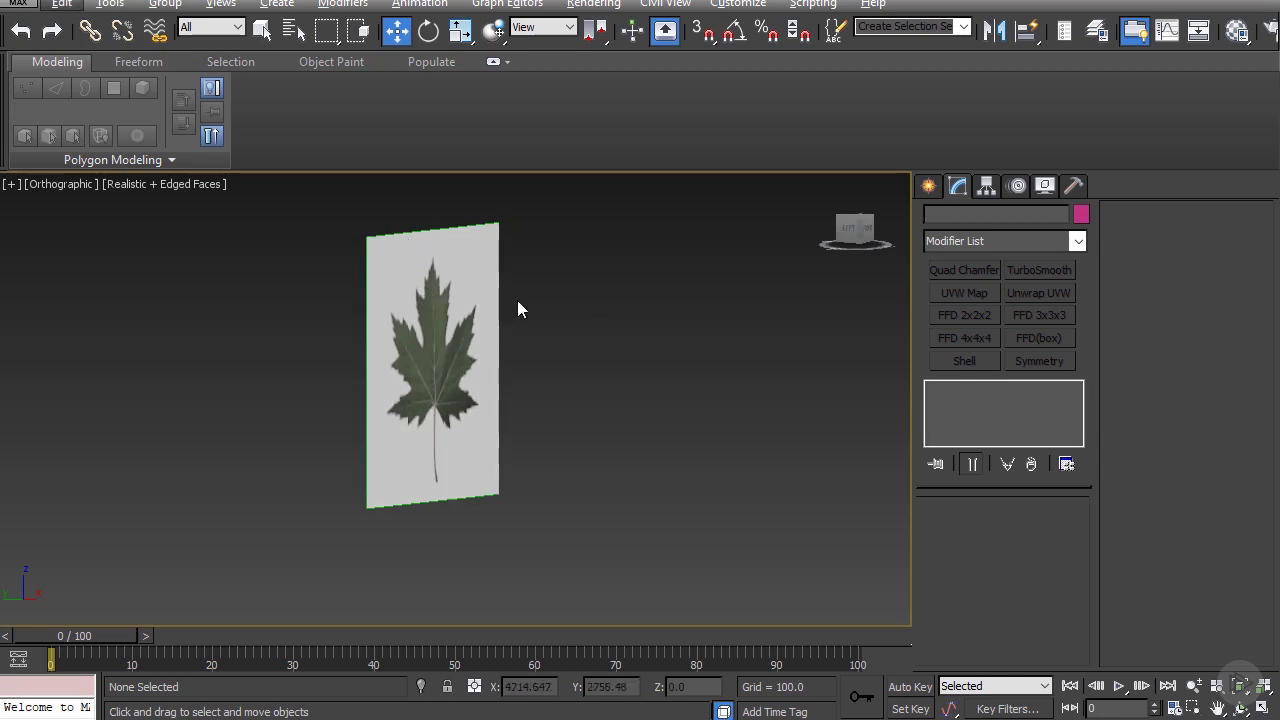
pyautogui.keyDown('alt'); pyautogui.moveTo(482, 379); pyautogui.dragTo(447, 376, button='middle'); pyautogui.keyUp('alt')
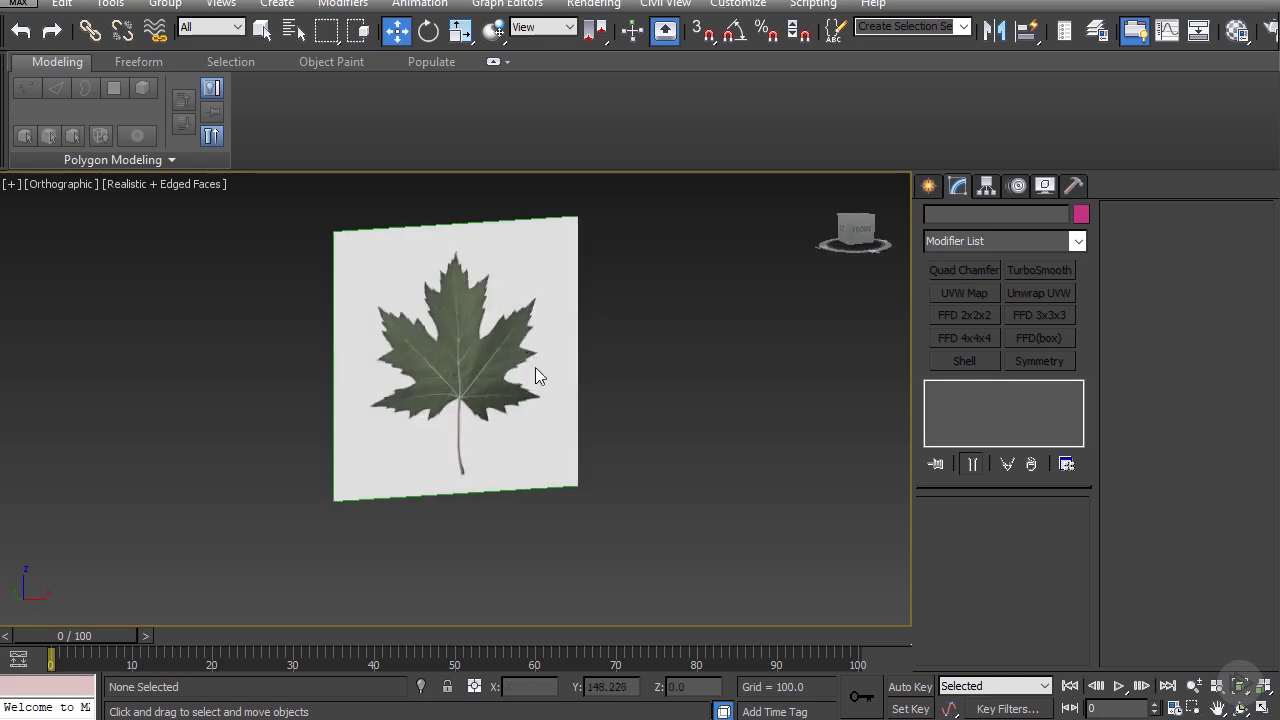
pyautogui.press('f')
pyautogui.press('z')
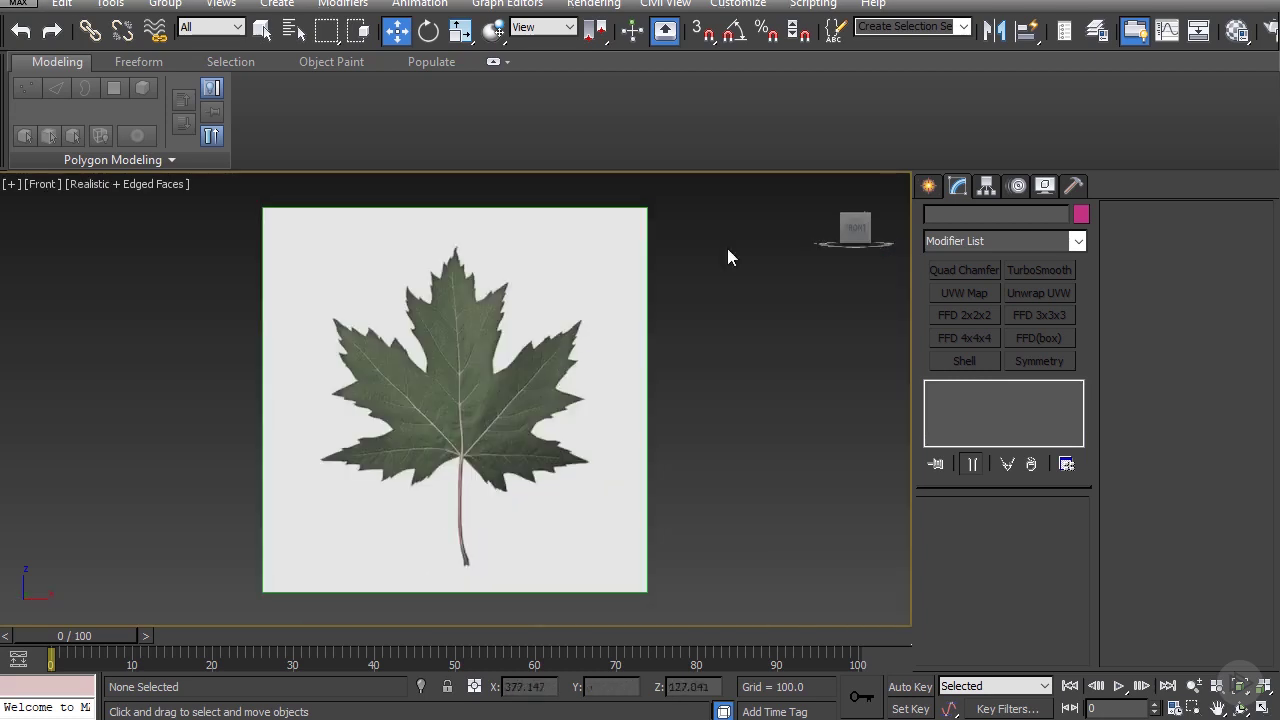
pyautogui.click(1237, 31)
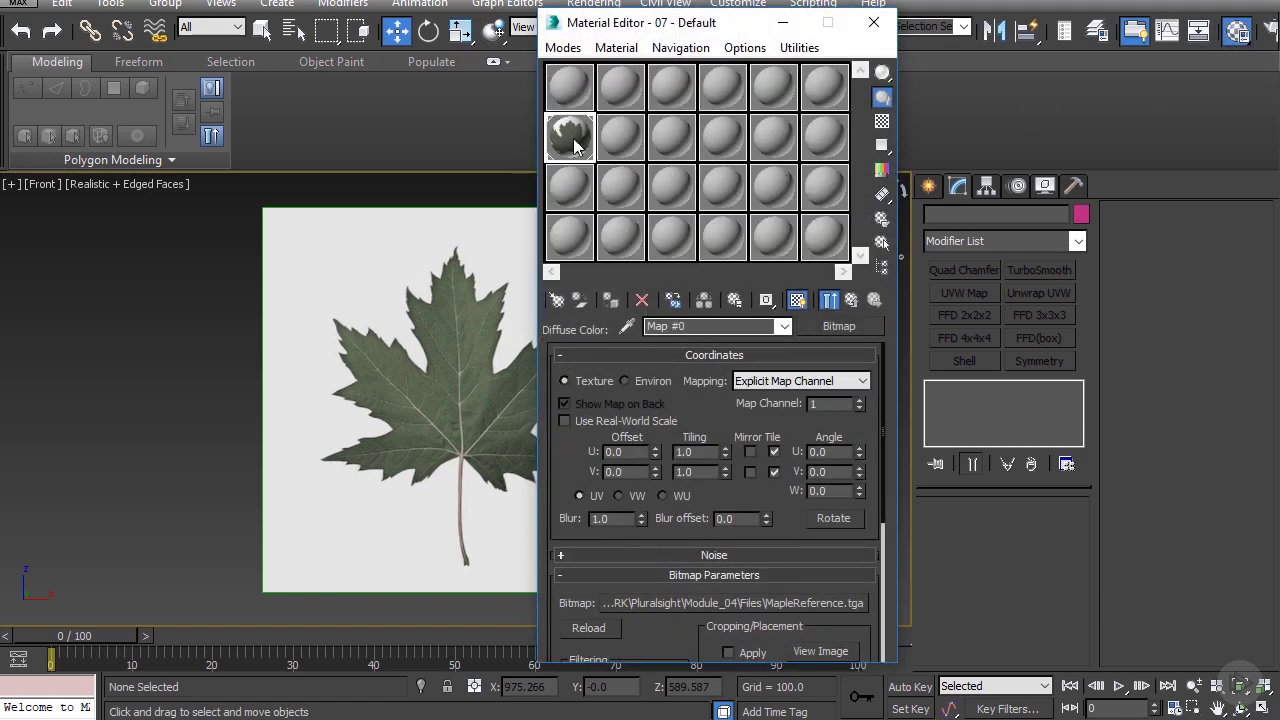
pyautogui.click(874, 22)
# Step: Create a standard plane in the front view that covers the leaf in the reference image
pyautogui.moveTo(751, 296); pyautogui.dragTo(825, 253, button='middle')
pyautogui.click(929, 186)
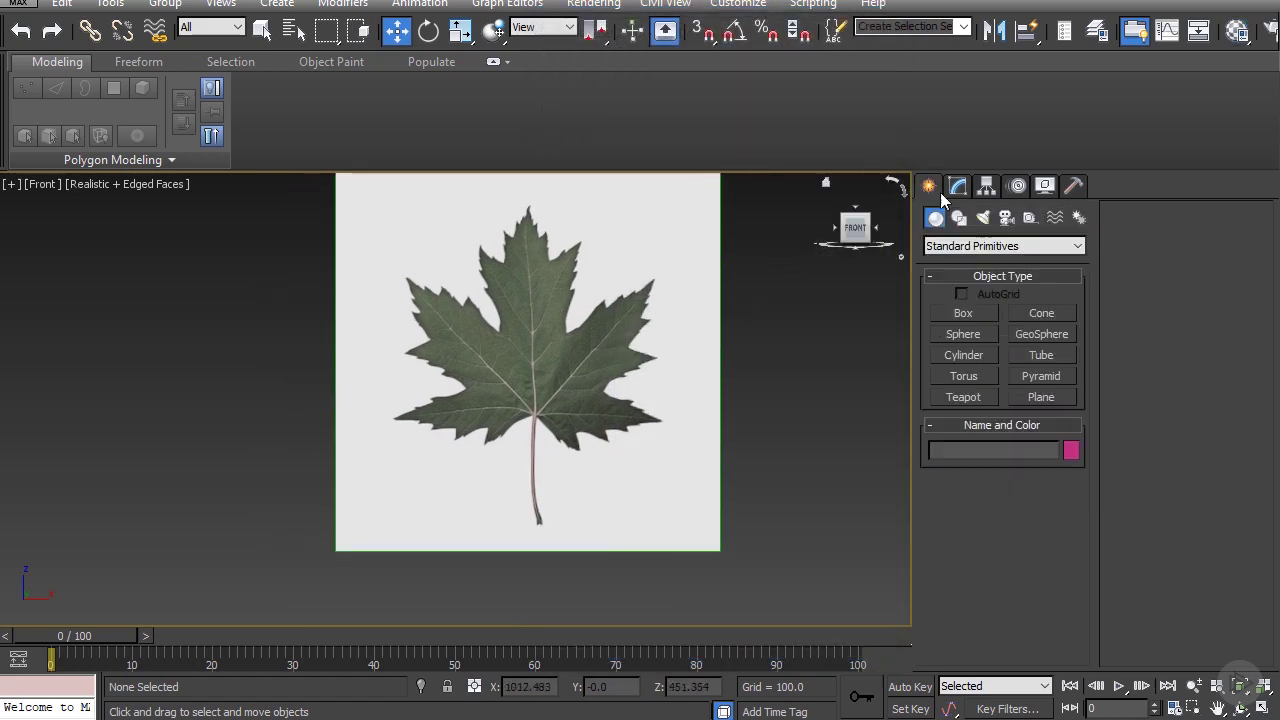
pyautogui.click(1041, 397)
pyautogui.scroll(-2, 782, 361)
pyautogui.moveTo(486, 244); pyautogui.dragTo(732, 463)
pyautogui.press('w')
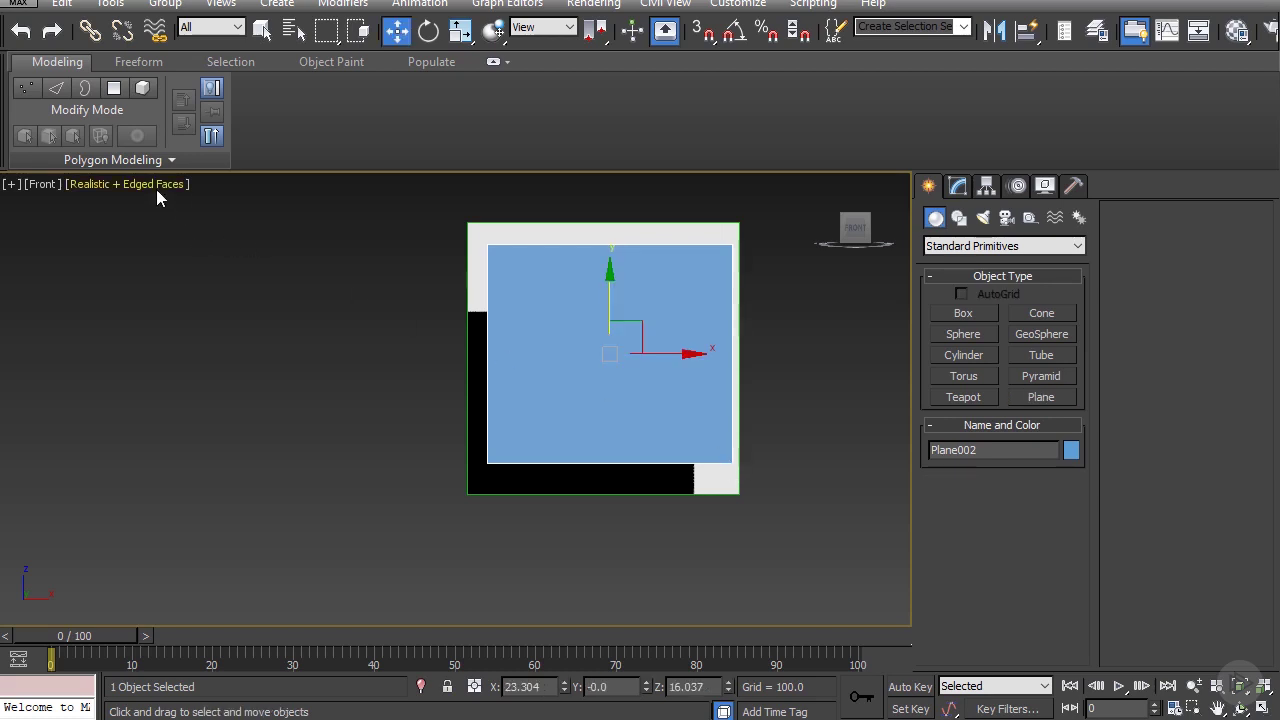
# Step: Set the viewport shading to Shaded and make the new plane see-through so the leaf can be traced
pyautogui.click(156, 189)
pyautogui.click(191, 229)
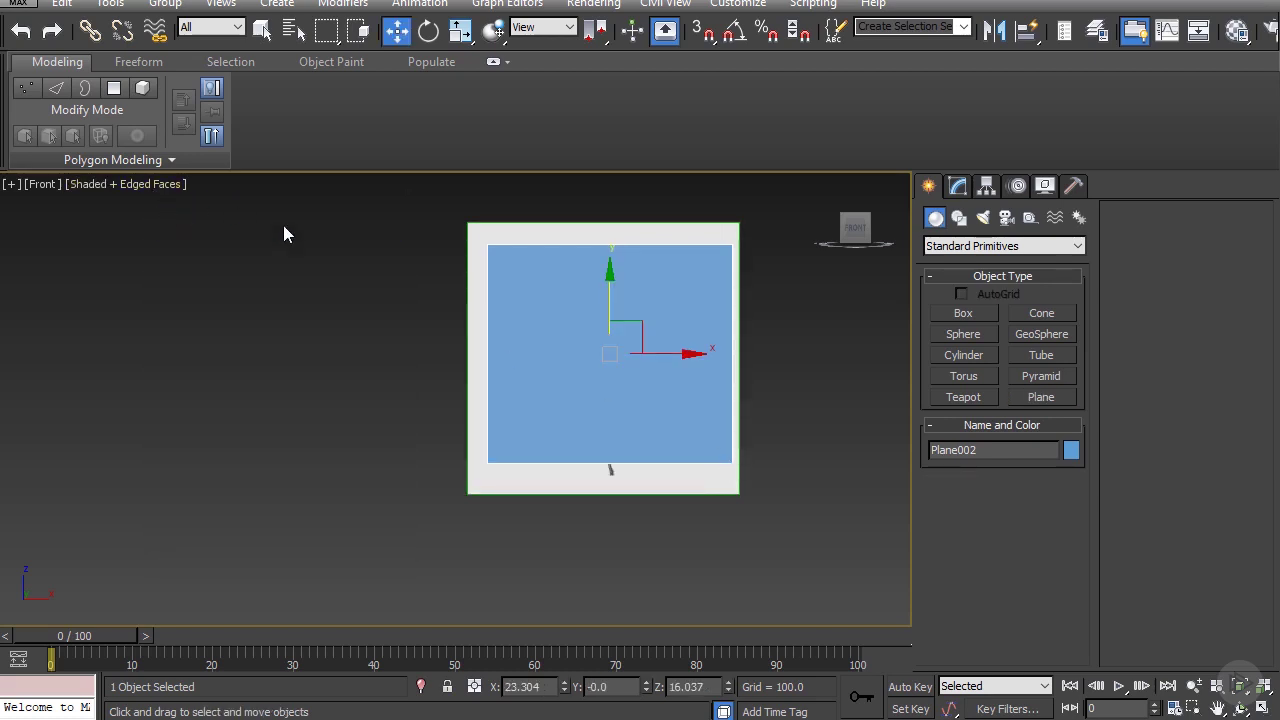
pyautogui.moveTo(565, 351); pyautogui.dragTo(557, 347, button='middle')
pyautogui.scroll(2, 645, 328)
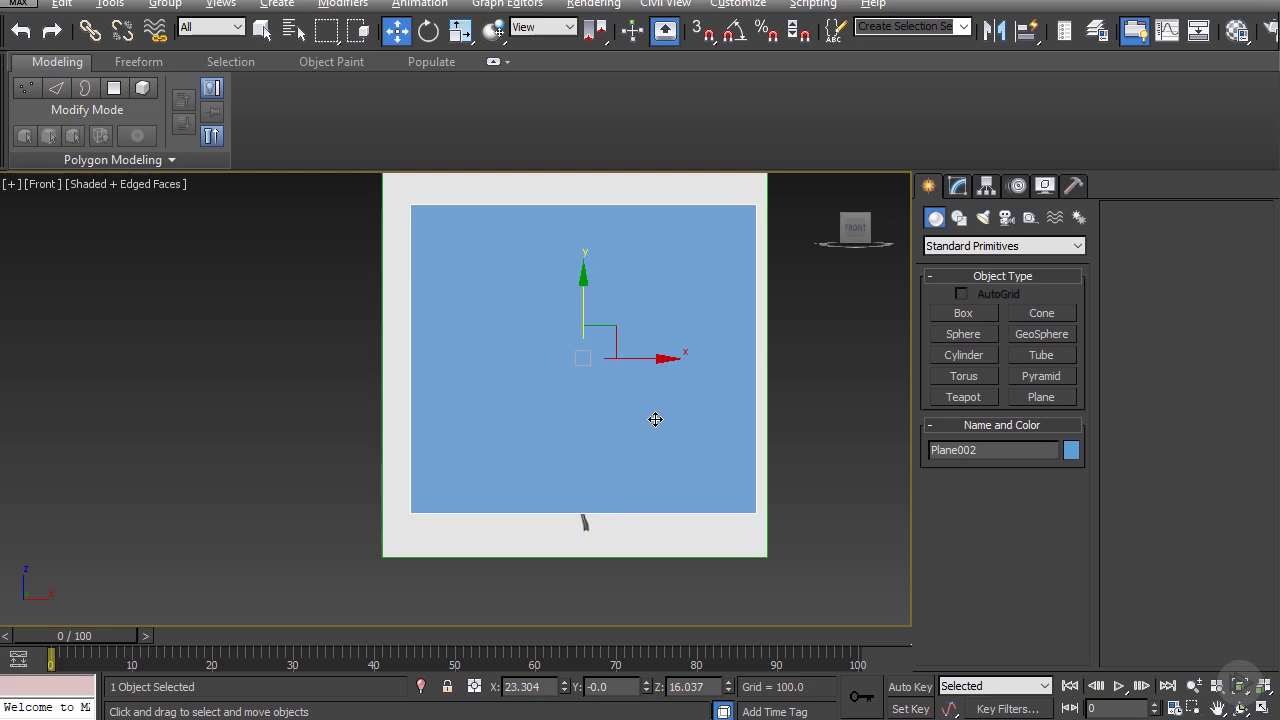
pyautogui.hotkey('alt', 'x')
# Step: Convert the new plane to an Editable Poly
pyautogui.rightClick(600, 291)
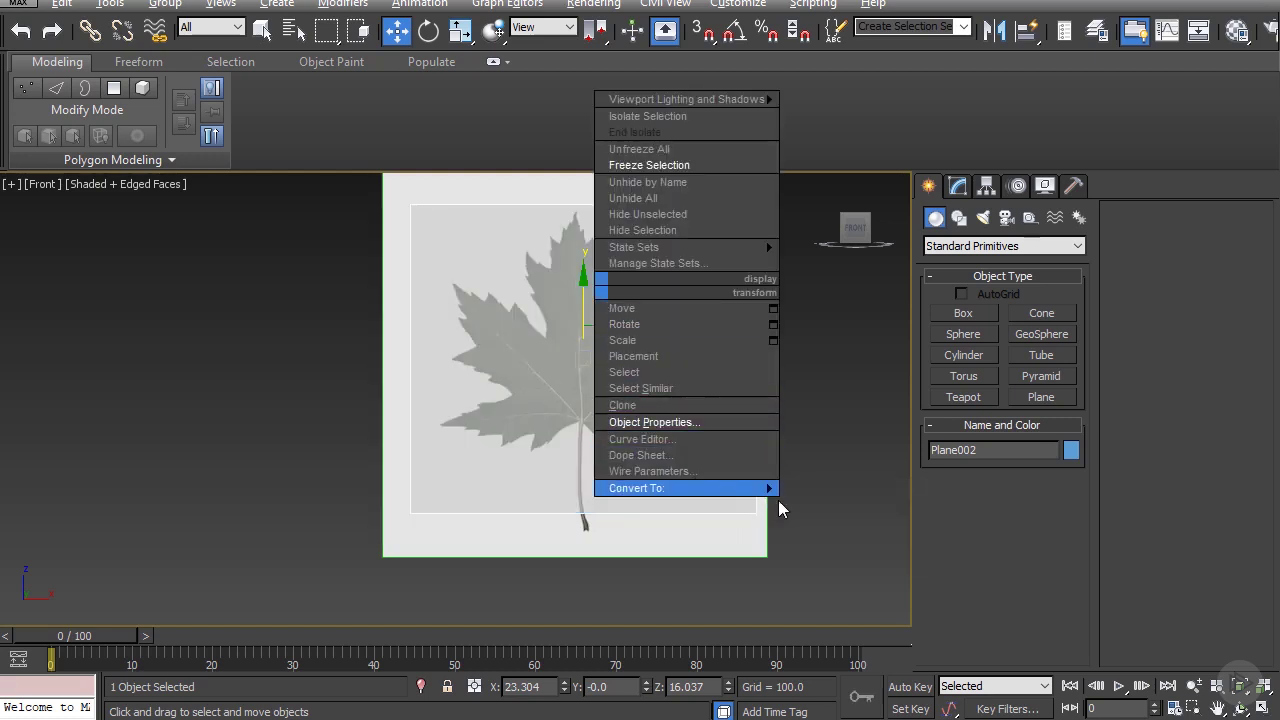
pyautogui.moveTo(778, 487)
pyautogui.click(823, 501)
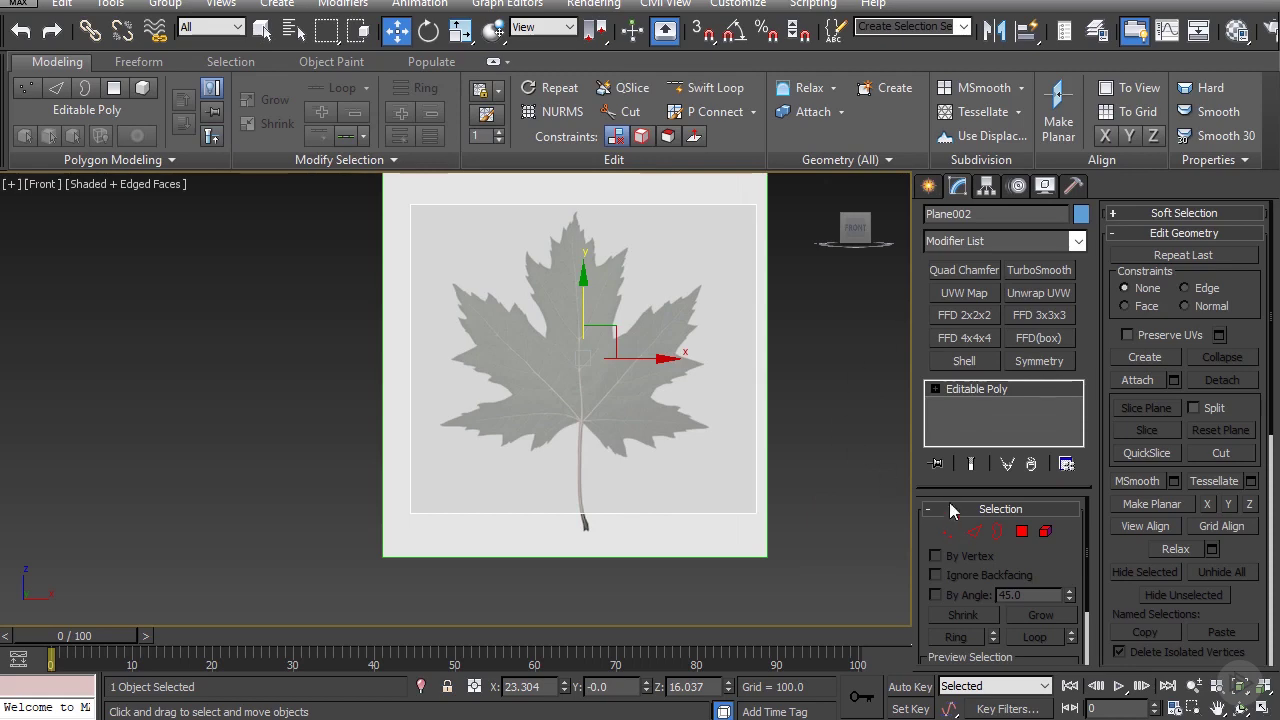
# Step: Move the plane's two upper corner vertices horizontally inward, closer to the leaf's top lobe
pyautogui.click(950, 532)
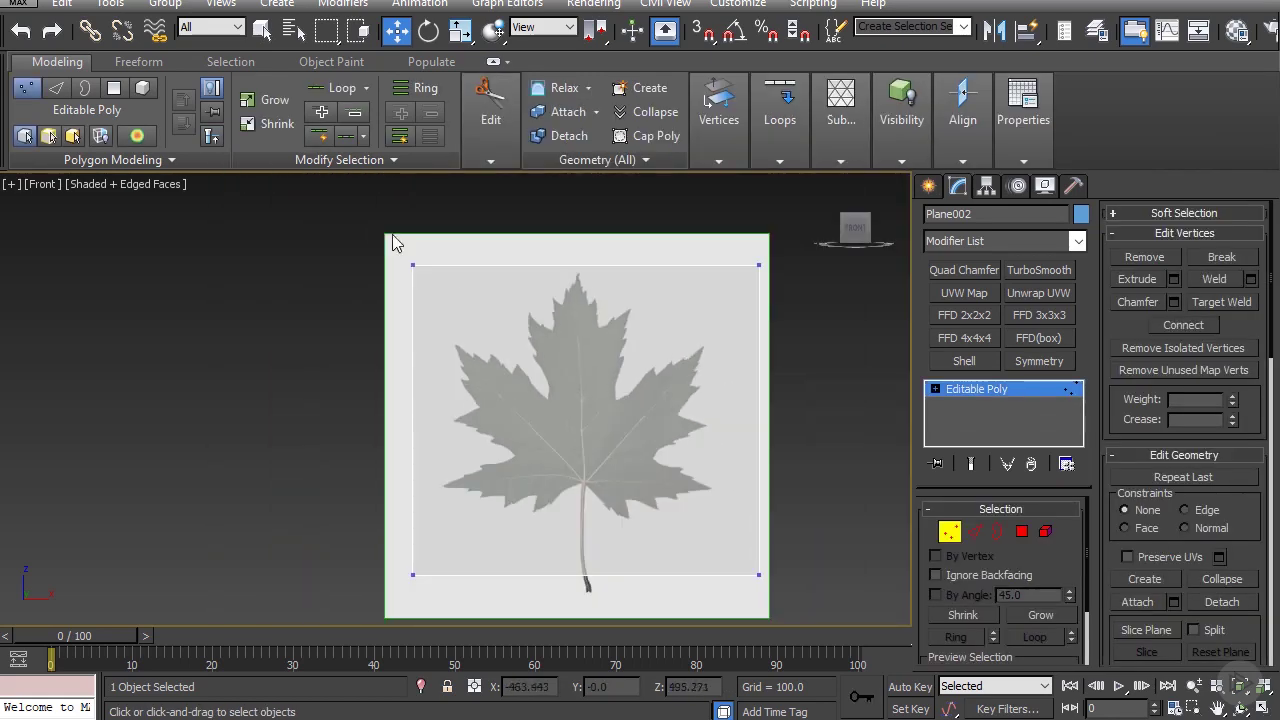
pyautogui.scroll(5, 438, 270)
pyautogui.moveTo(403, 288); pyautogui.dragTo(826, 349)
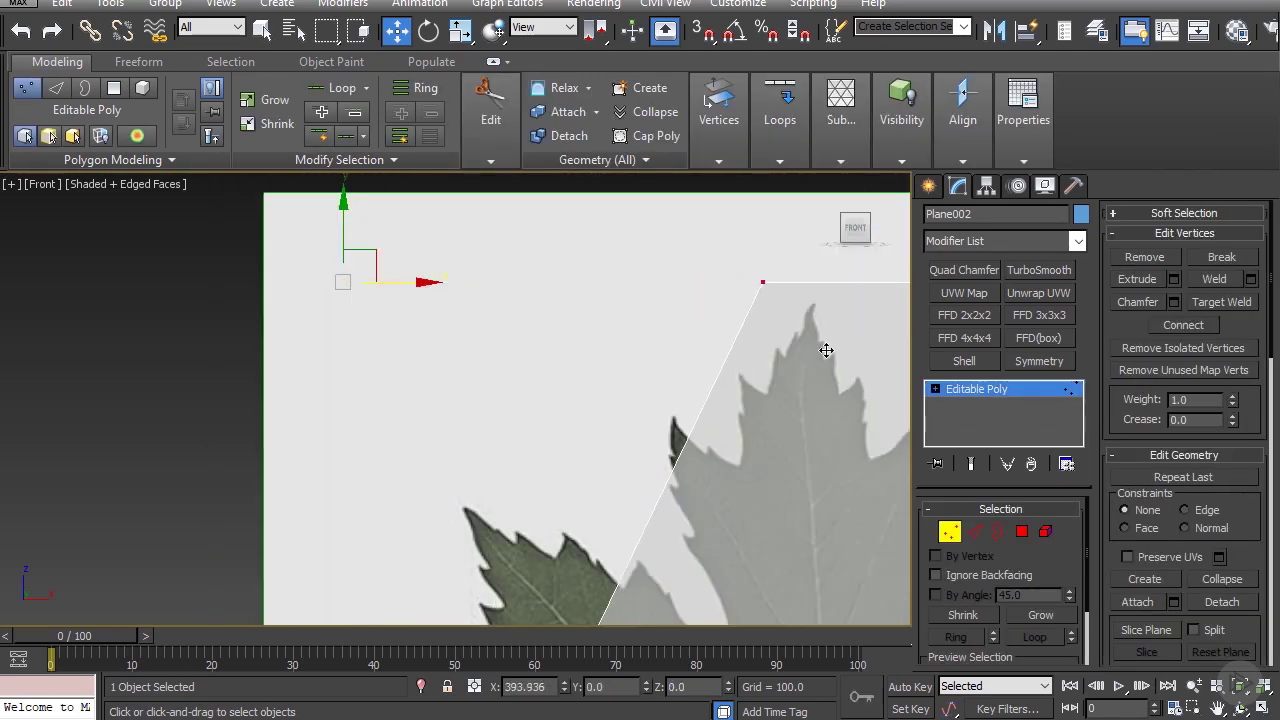
pyautogui.click(778, 343)
pyautogui.scroll(-5, 671, 276)
pyautogui.moveTo(818, 301); pyautogui.dragTo(746, 301)
pyautogui.click(576, 301)
pyautogui.moveTo(620, 305); pyautogui.dragTo(518, 305)
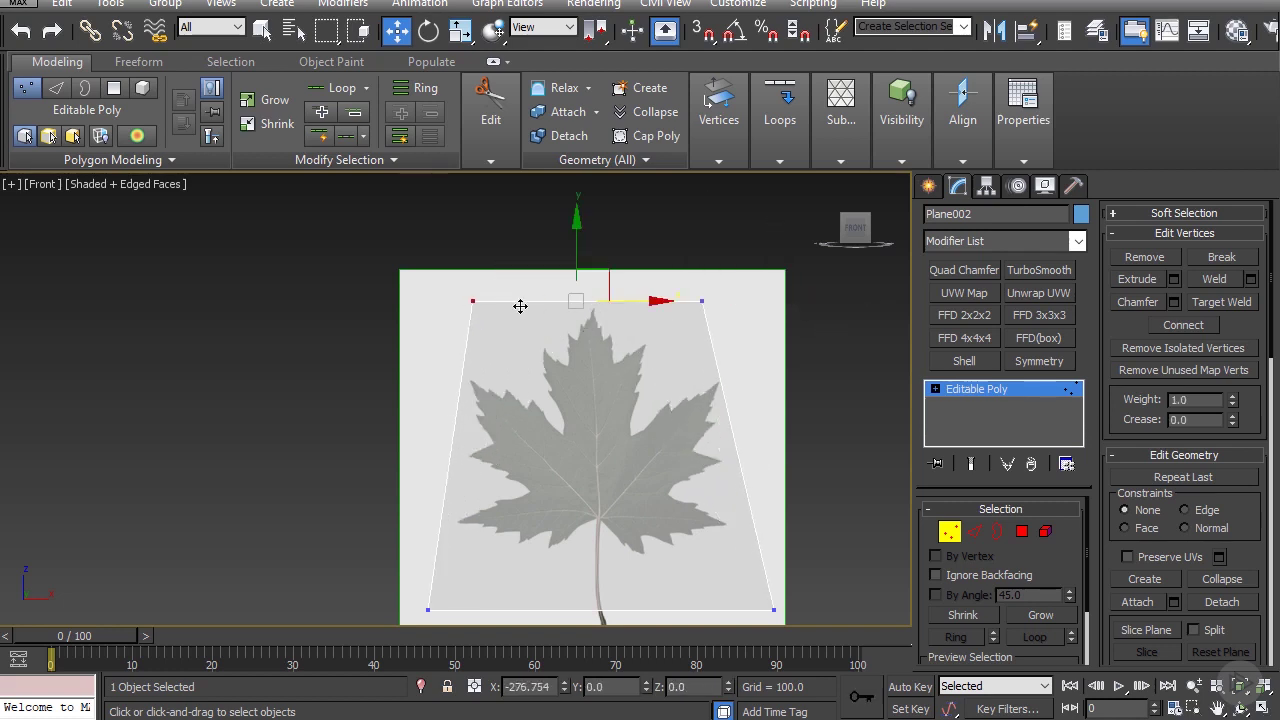
# Step: Move the plane's two lower corner vertices up and inward to just below the leaf's bottom lobes
pyautogui.moveTo(395, 614); pyautogui.dragTo(471, 509)
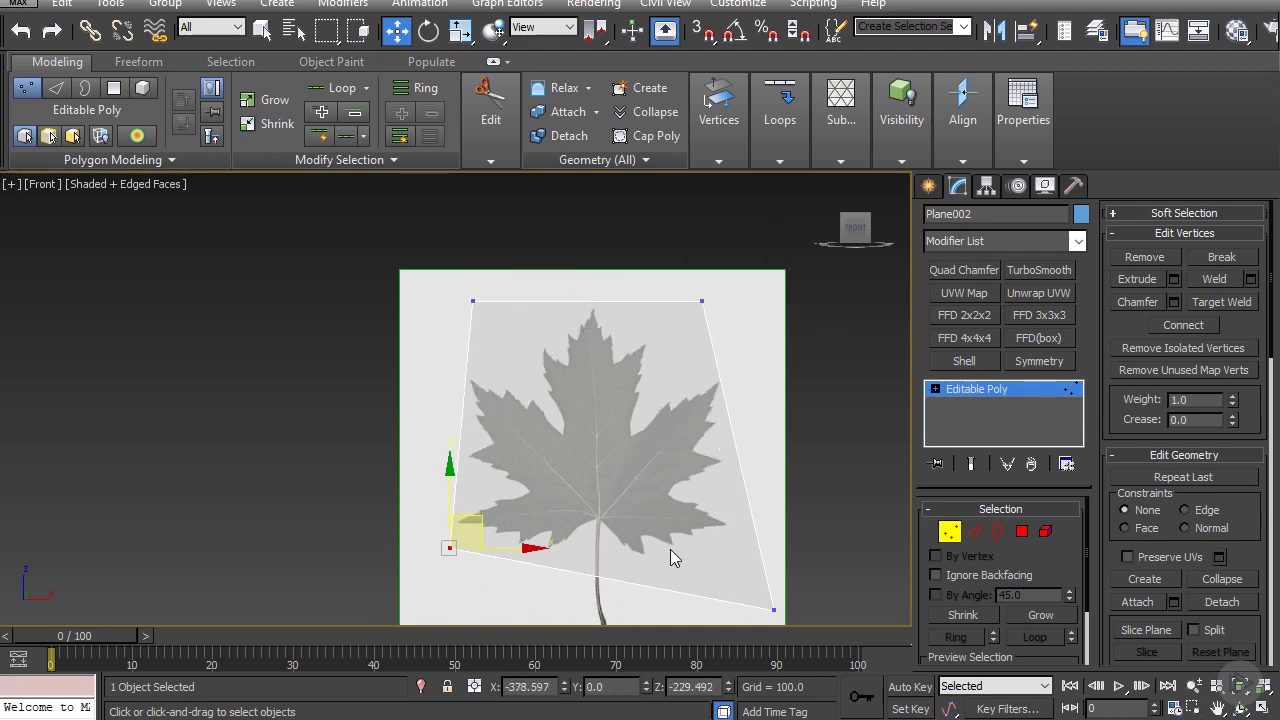
pyautogui.click(774, 610)
pyautogui.moveTo(803, 585); pyautogui.dragTo(780, 532)
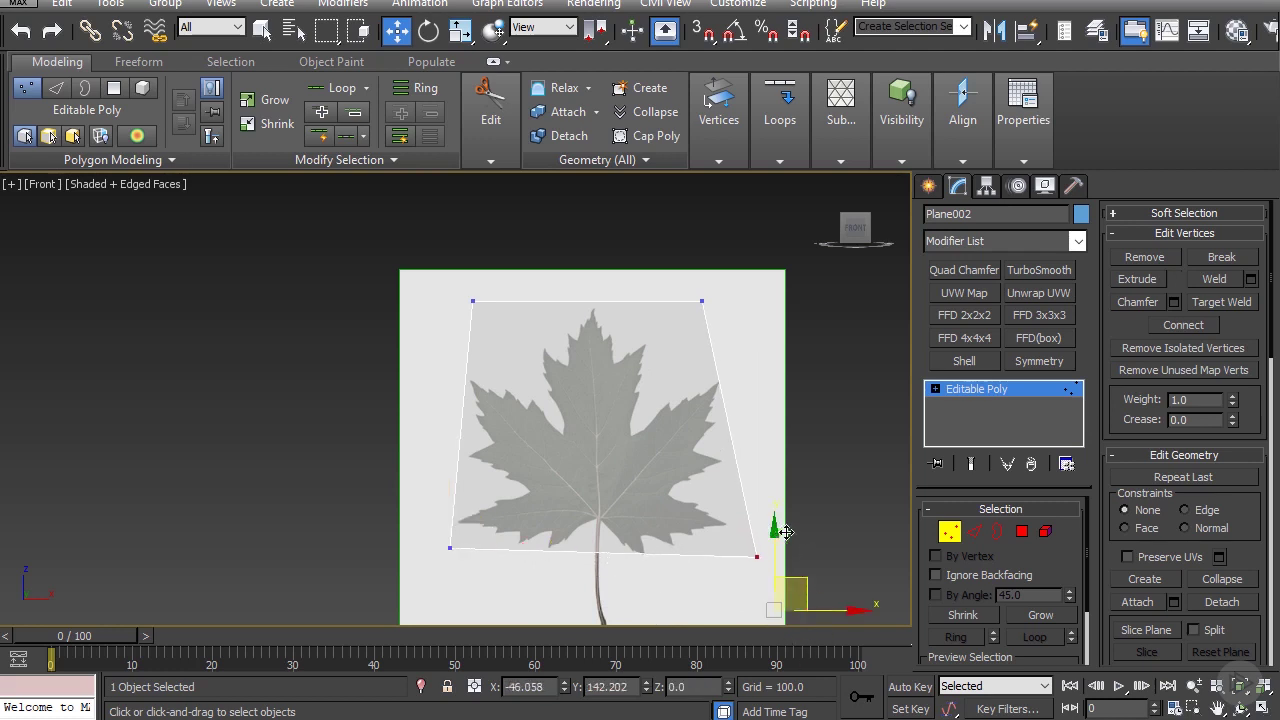
# Step: Cut the plane along the top lobe's left edge, from its left tooth tip down to the notch beside the upper-left lobe
pyautogui.scroll(5, 506, 386)
pyautogui.rightClick(540, 382)
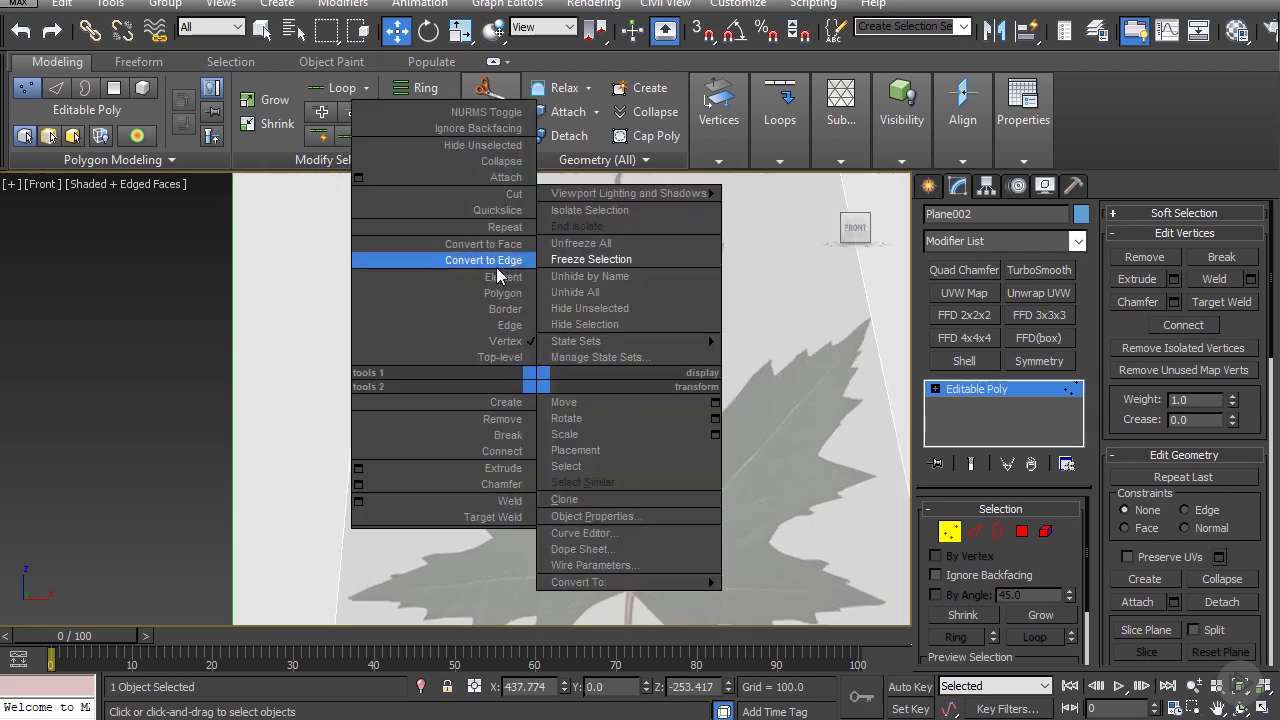
pyautogui.click(500, 193)
pyautogui.scroll(6, 540, 375)
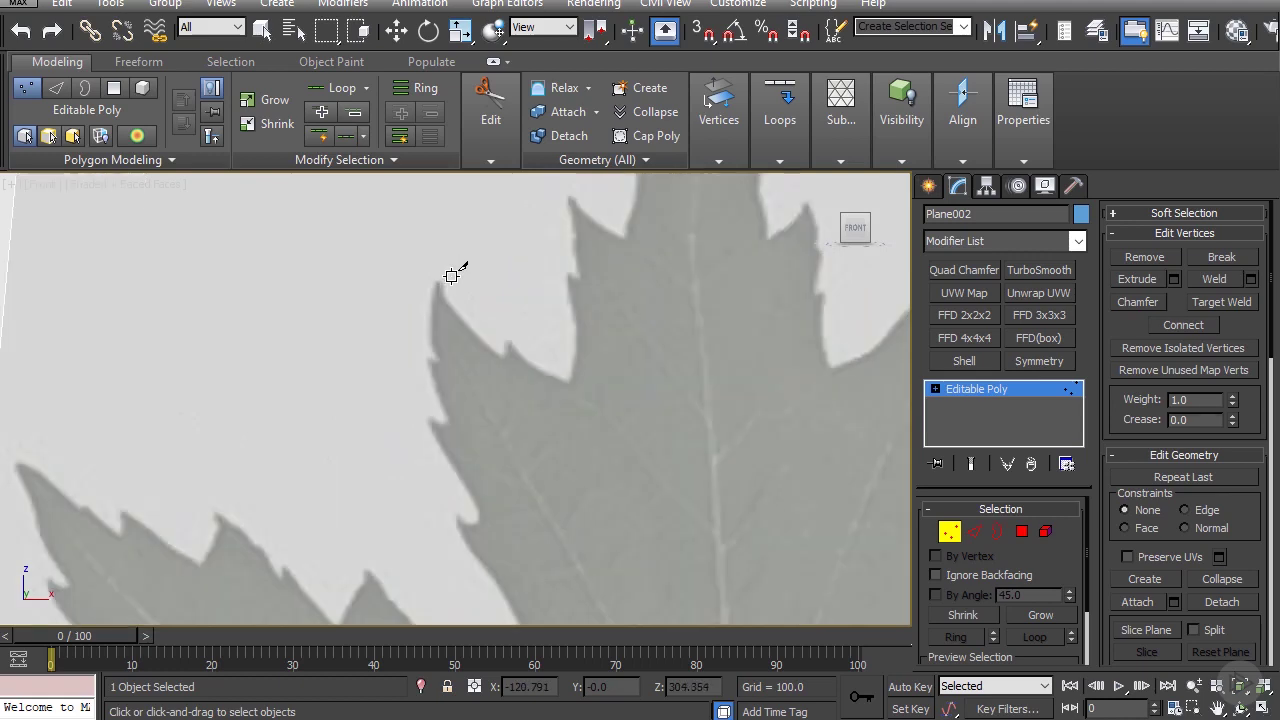
pyautogui.scroll(-6, 451, 274)
pyautogui.scroll(6, 443, 337)
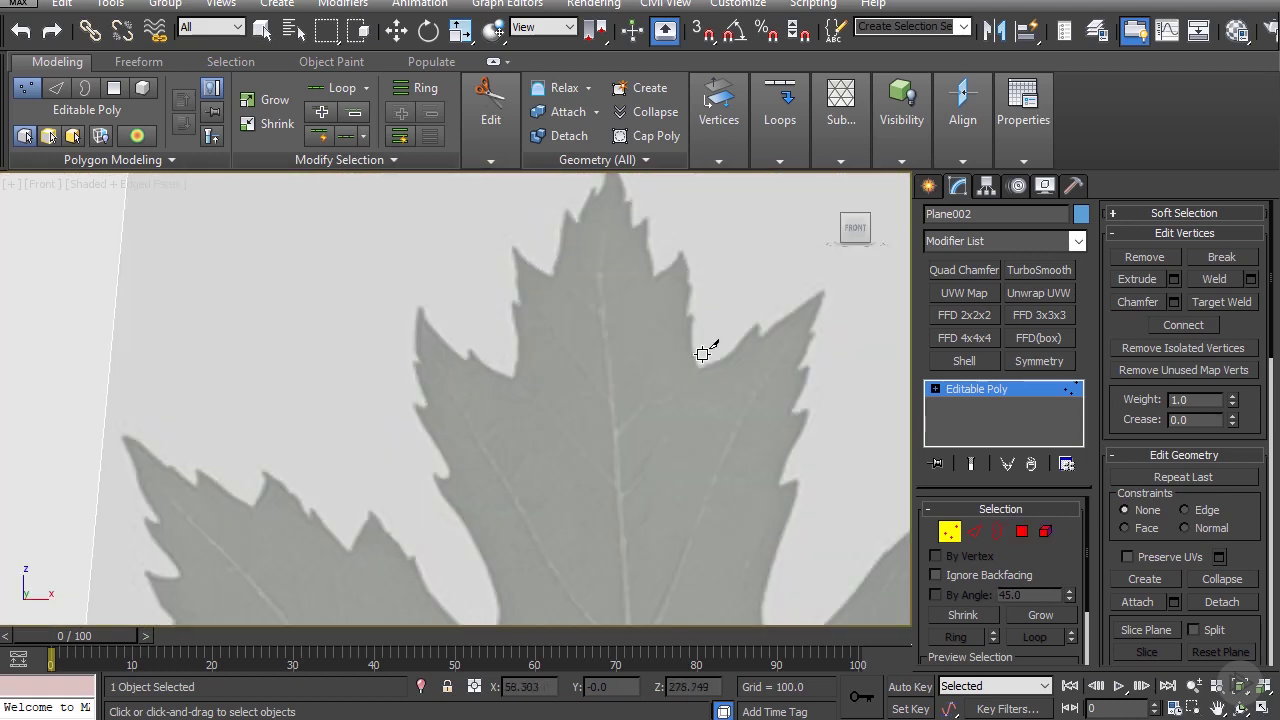
pyautogui.scroll(-5, 465, 325)
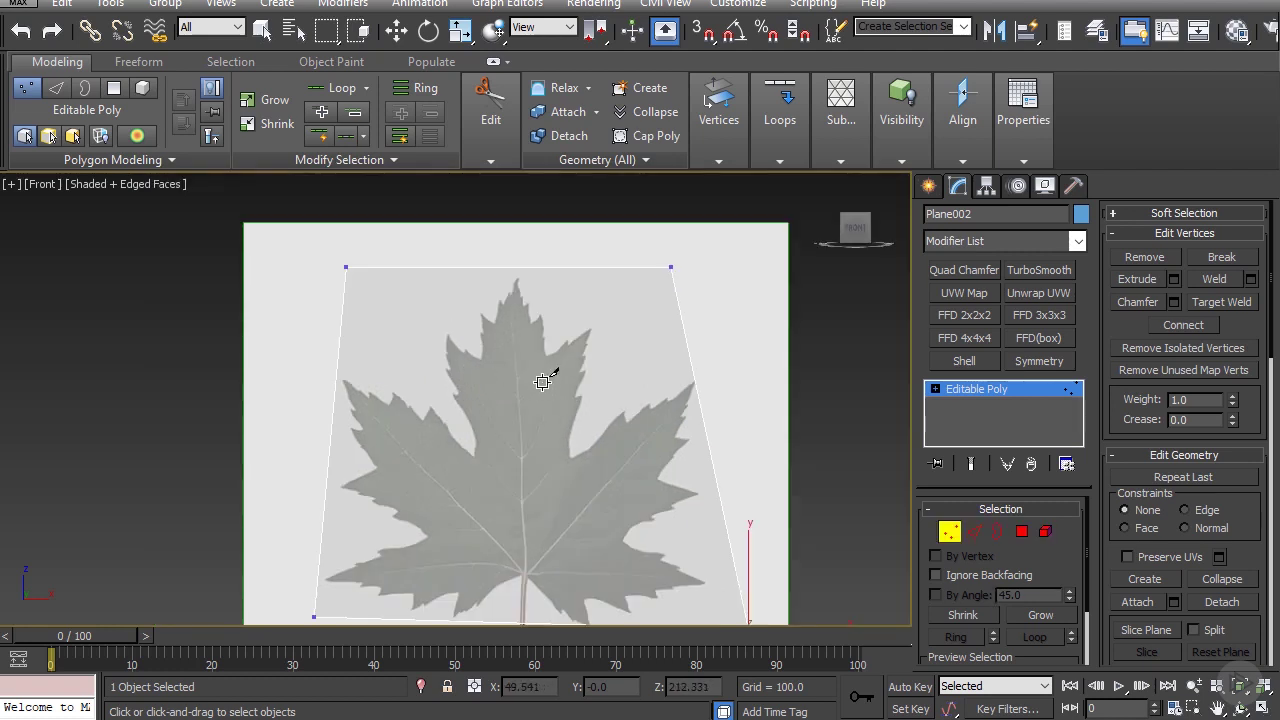
pyautogui.moveTo(536, 402); pyautogui.dragTo(562, 341, button='middle')
pyautogui.scroll(3, 562, 341)
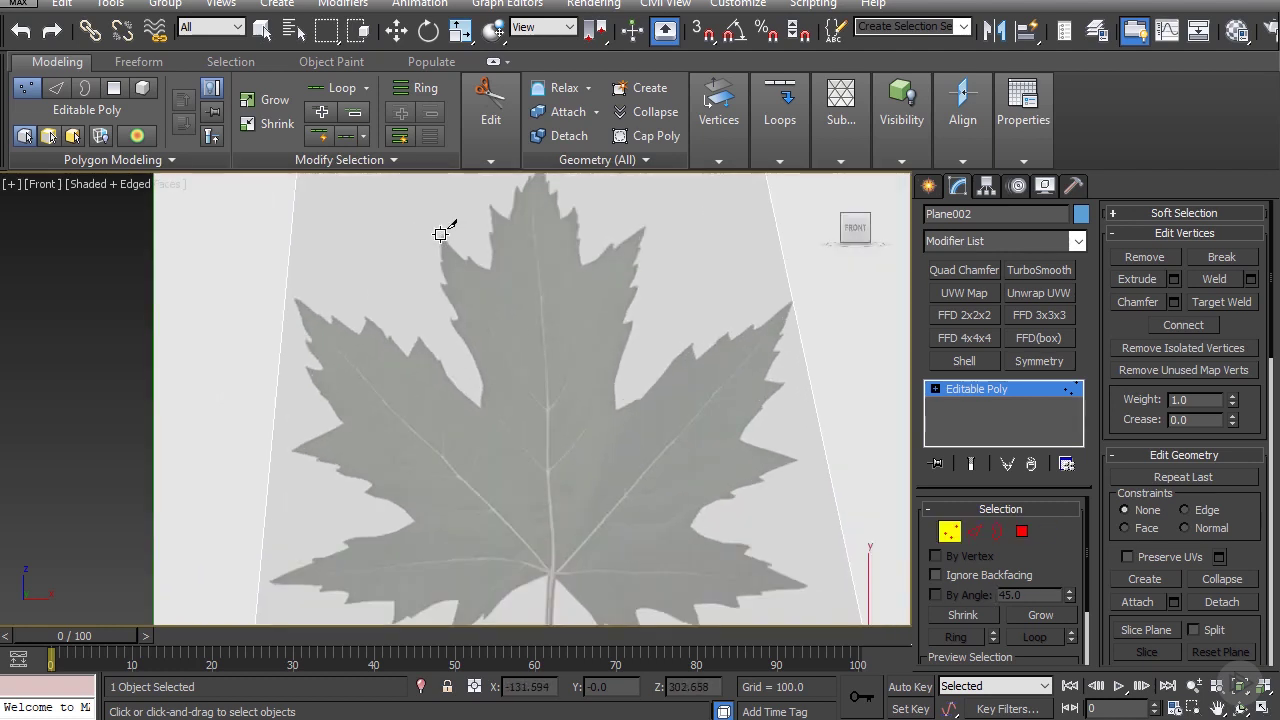
pyautogui.click(440, 234)
pyautogui.click(451, 311)
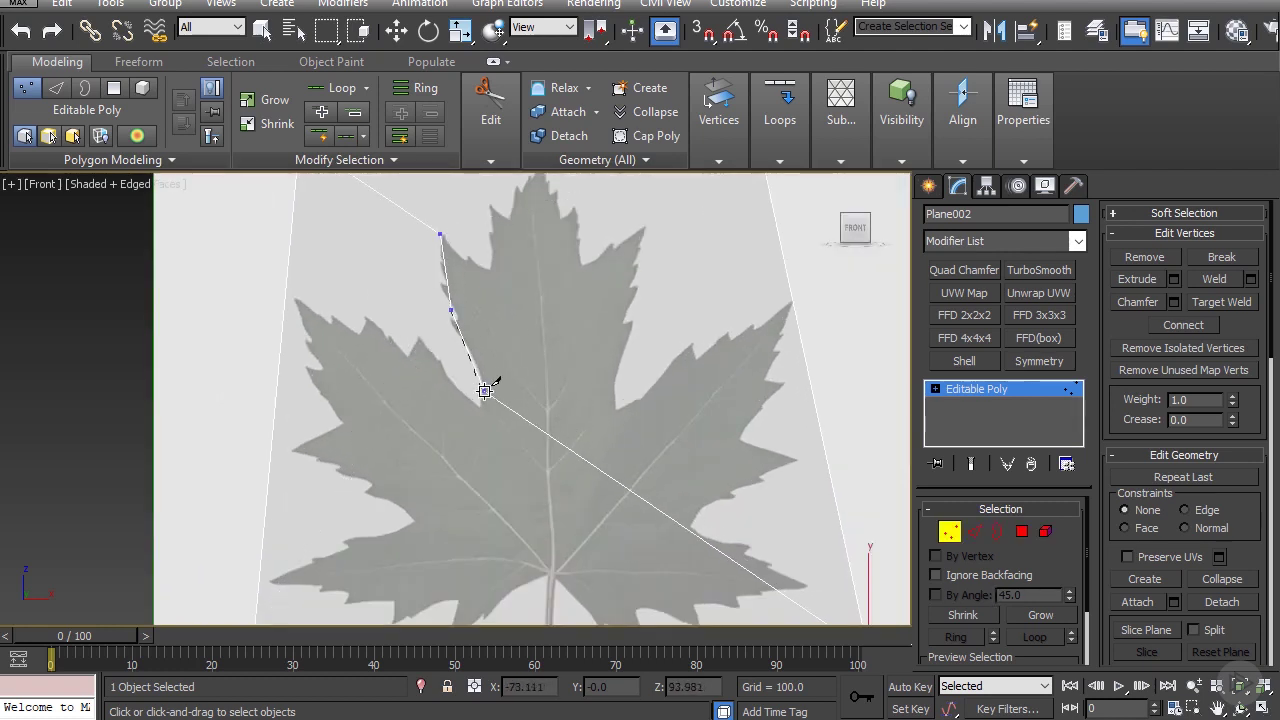
pyautogui.click(485, 386)
pyautogui.click(483, 409)
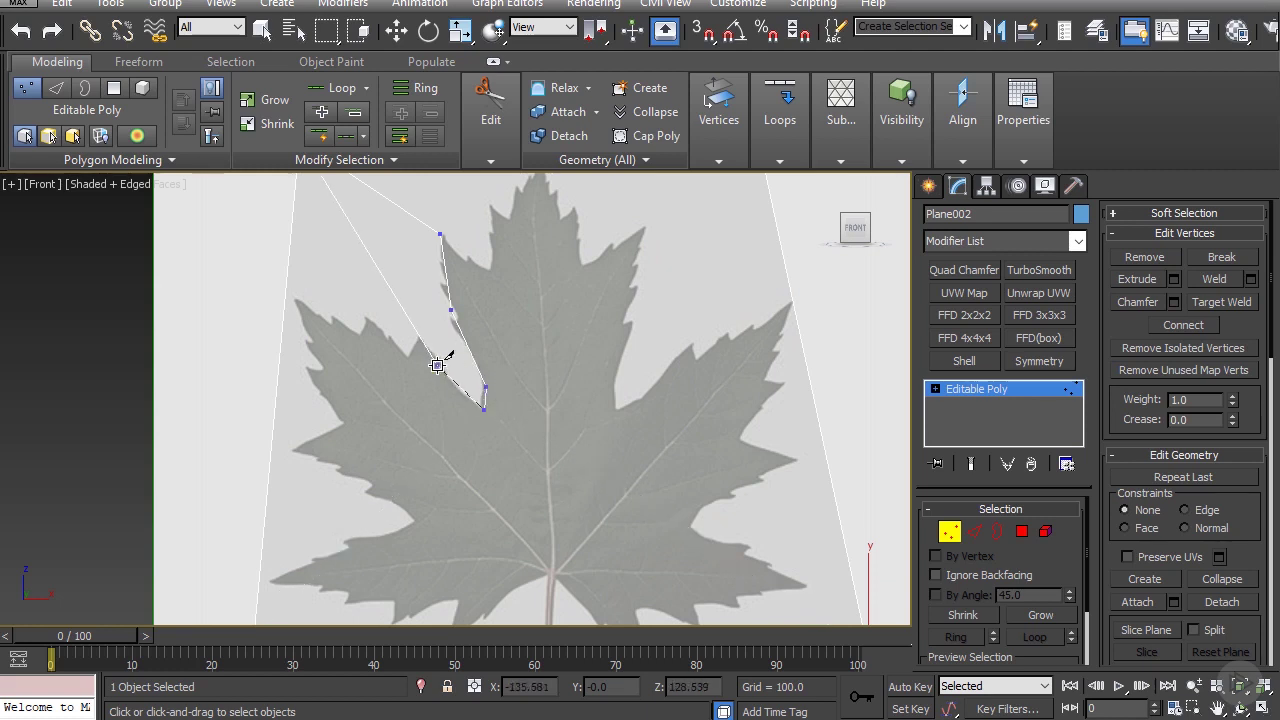
# Step: Continue the cut along the upper edge of the upper-left lobe, around its tooth and out to the lobe's tip
pyautogui.click(414, 337)
pyautogui.click(409, 356)
pyautogui.click(344, 324)
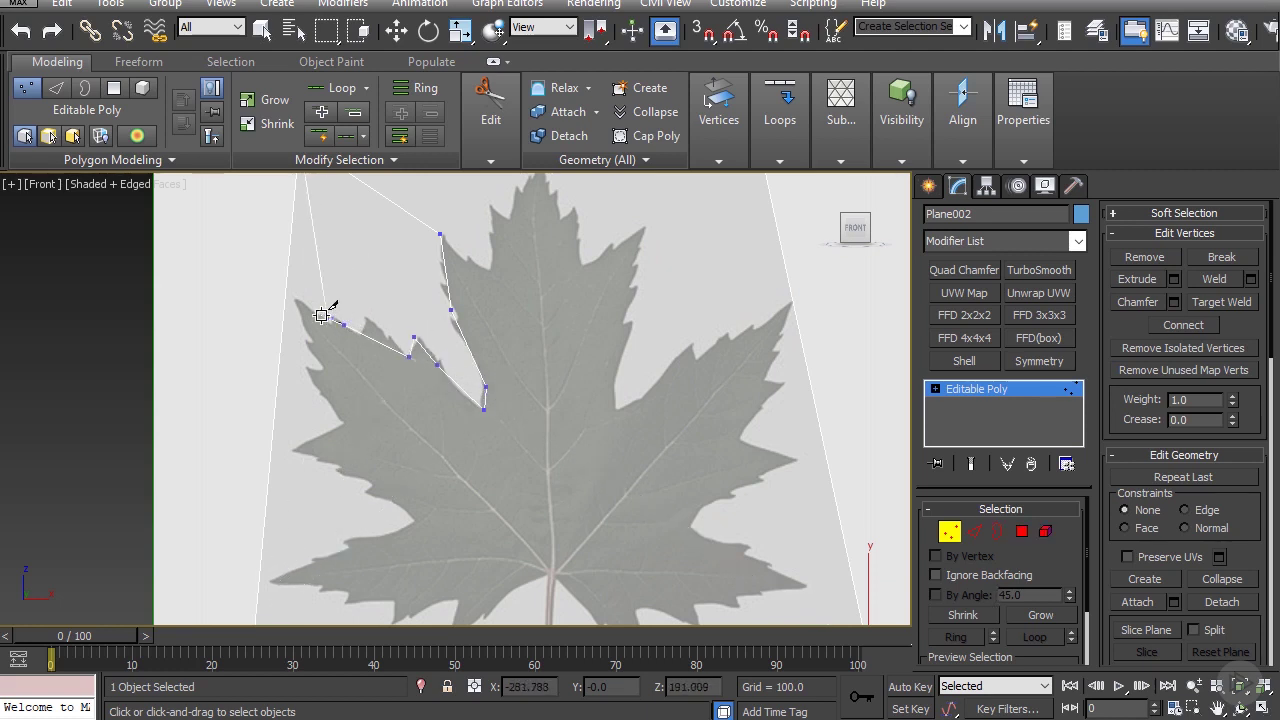
pyautogui.click(298, 296)
# Step: Continue the cut down the upper-left lobe's outer edge, around its lower point and into the notch above the lower-left lobe
pyautogui.click(312, 349)
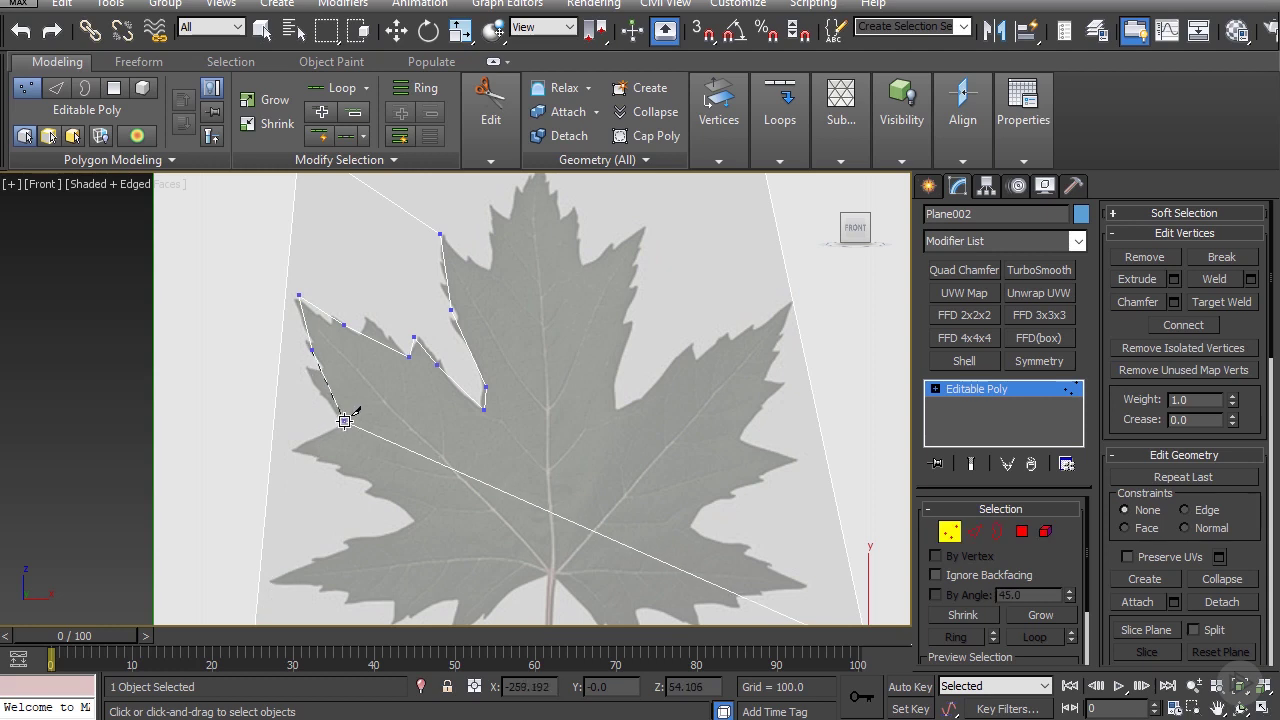
pyautogui.click(343, 421)
pyautogui.click(291, 449)
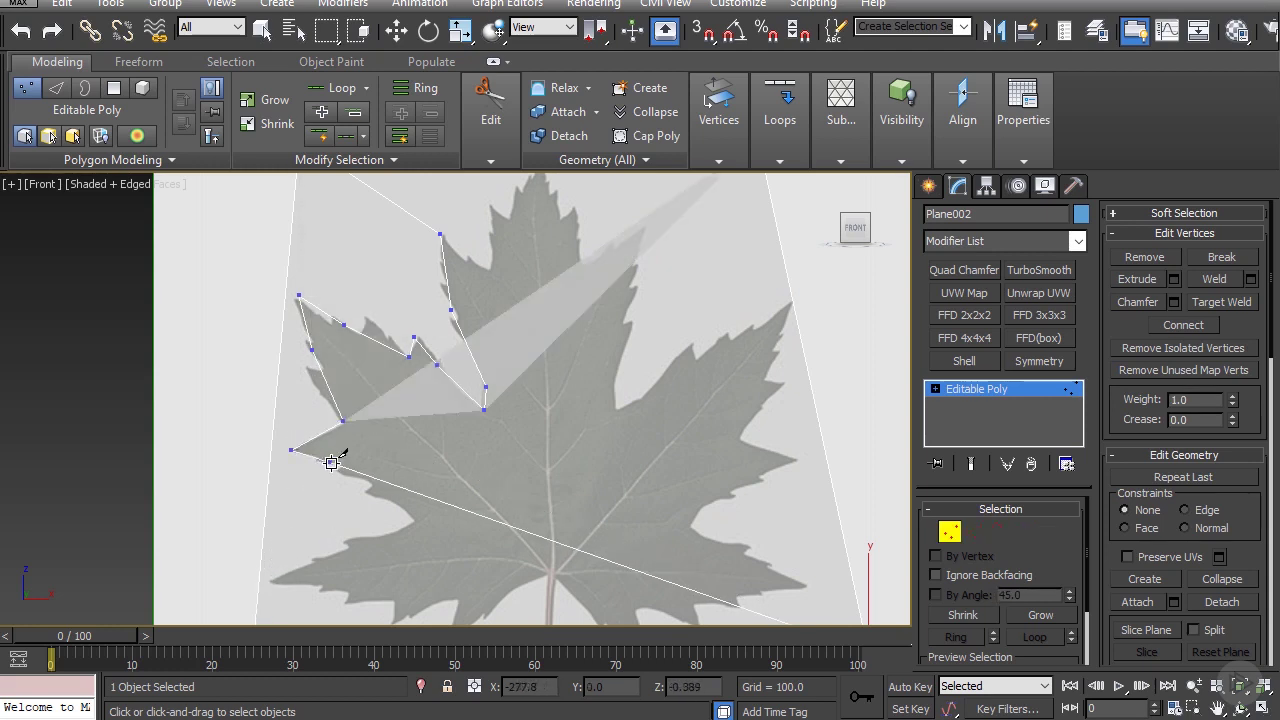
pyautogui.click(393, 486)
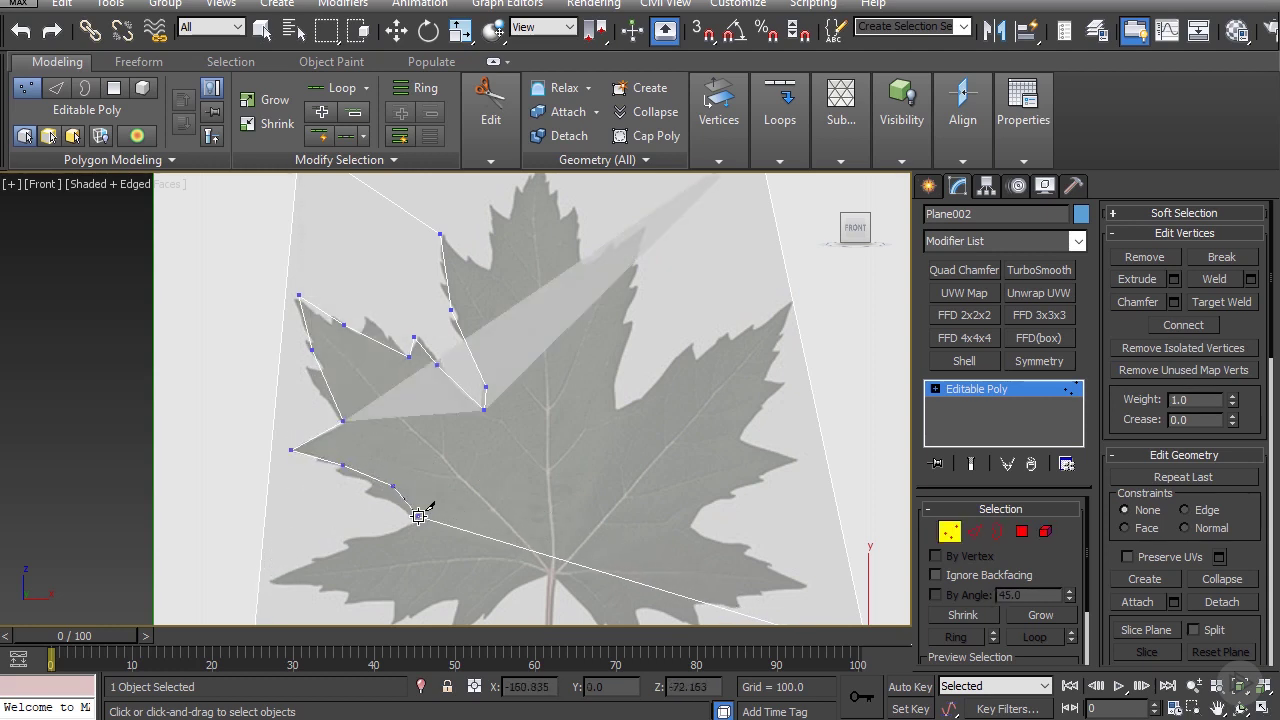
pyautogui.click(418, 516)
# Step: Continue the cut around the lower-left lobe, out to its tip and back along the underside to the top of the stem
pyautogui.moveTo(400, 496); pyautogui.dragTo(457, 423, button='middle')
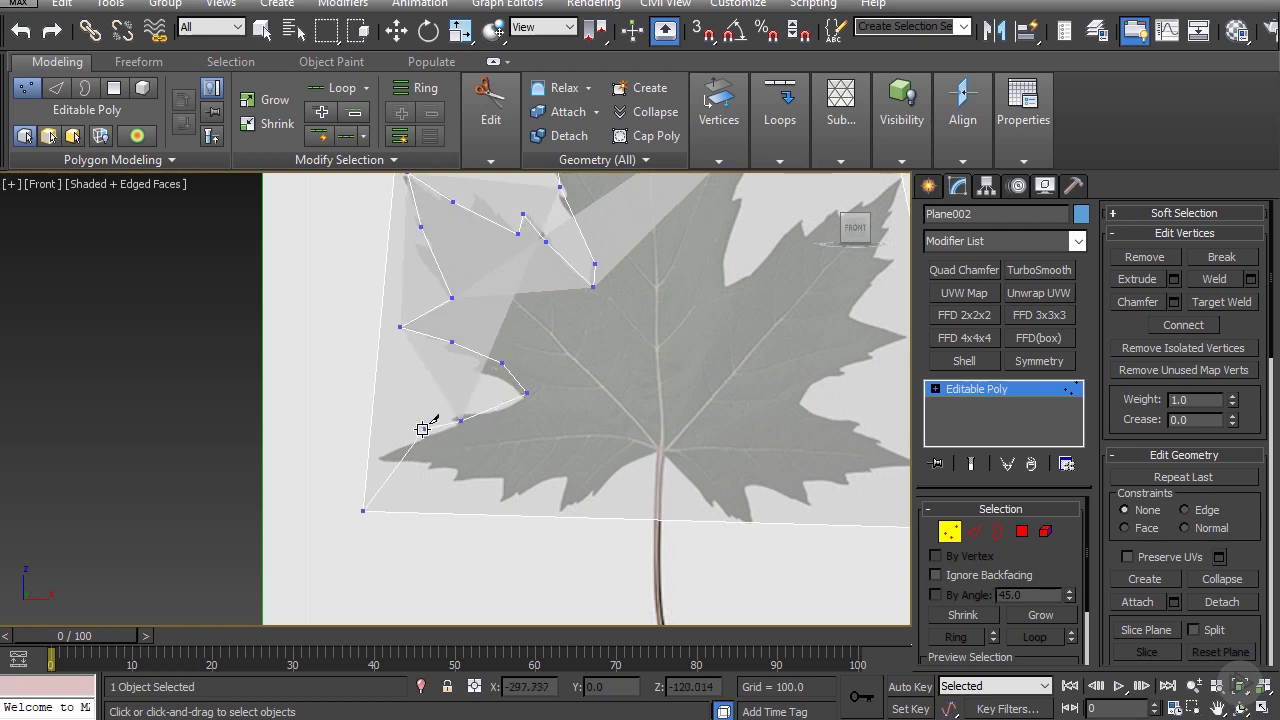
pyautogui.click(378, 456)
pyautogui.click(437, 466)
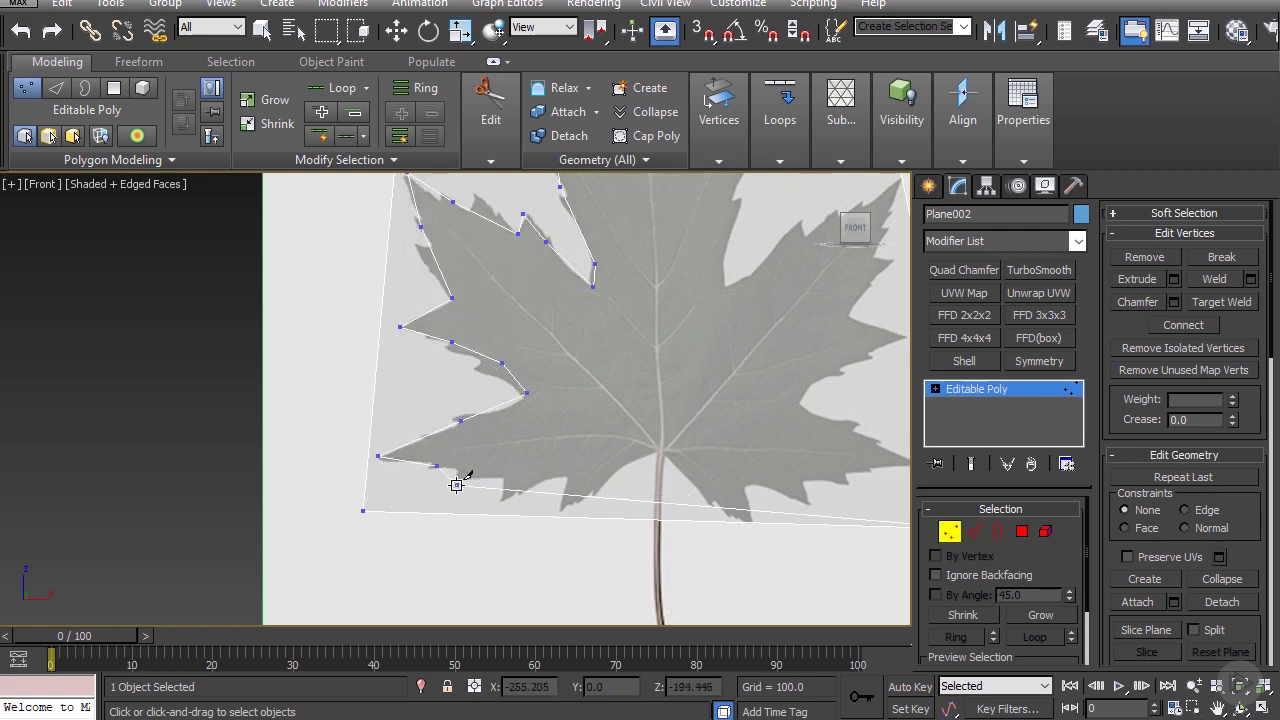
pyautogui.click(463, 482)
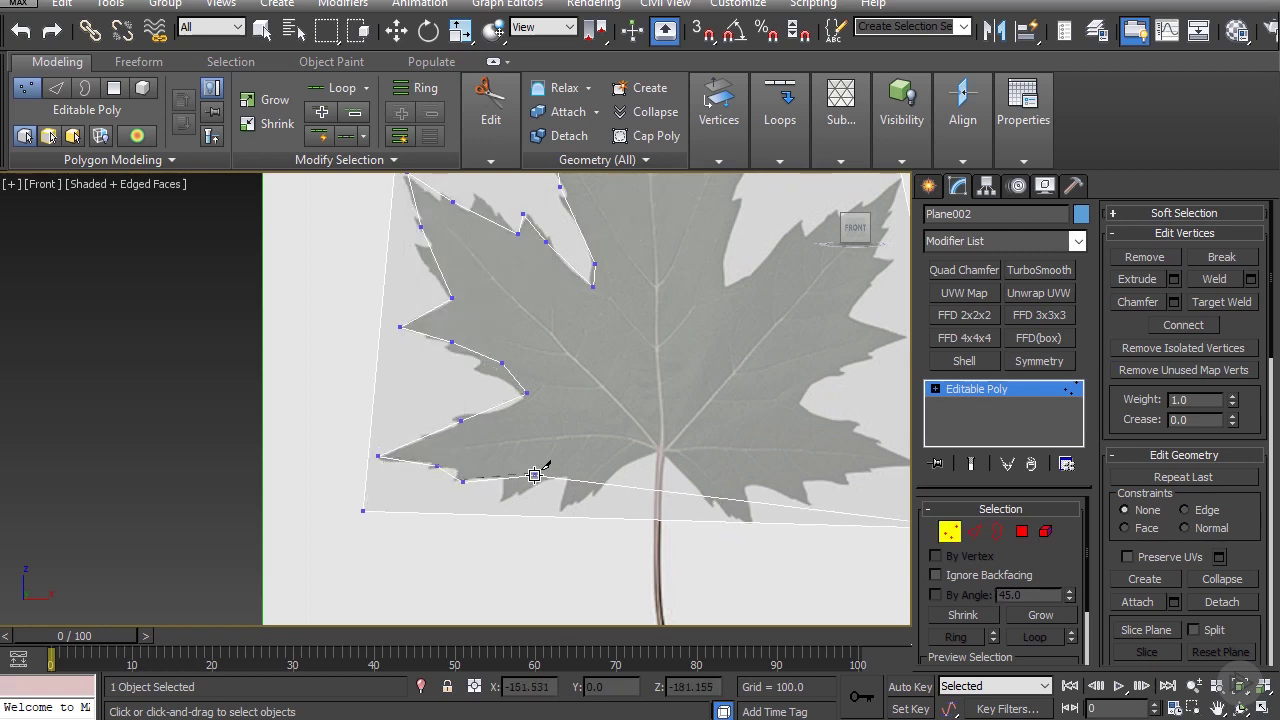
pyautogui.click(534, 475)
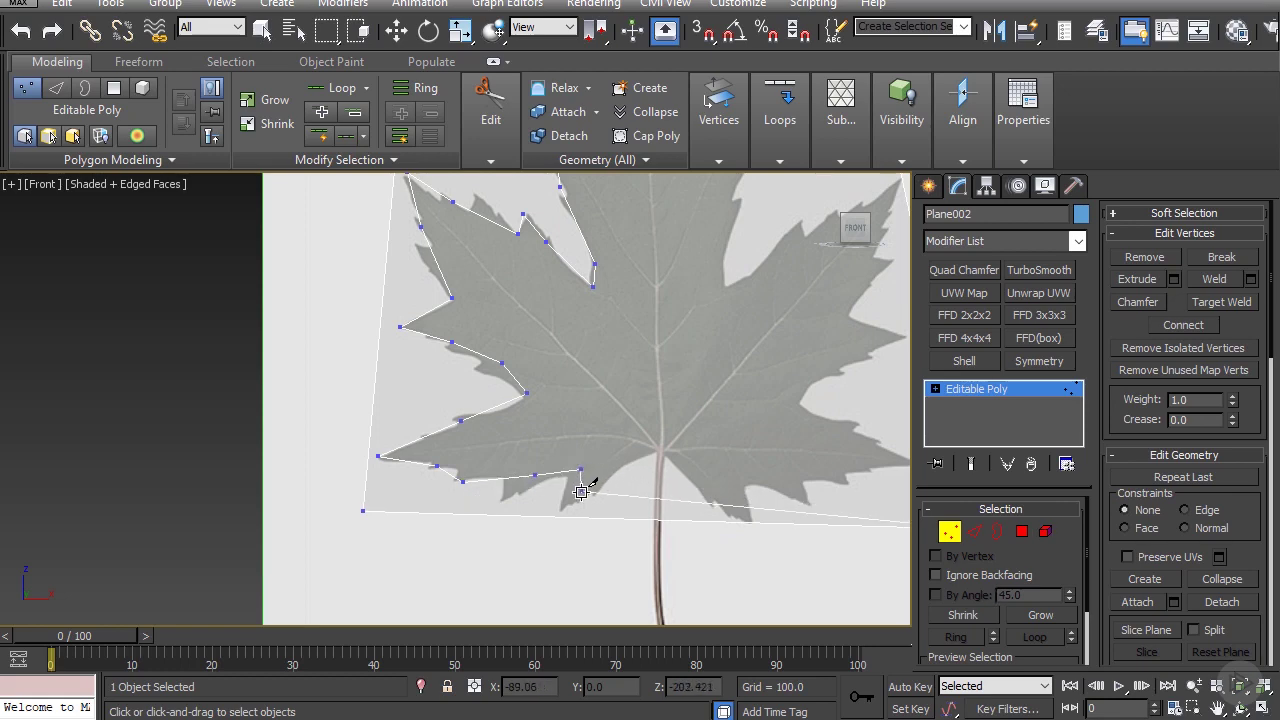
pyautogui.click(583, 494)
pyautogui.click(622, 461)
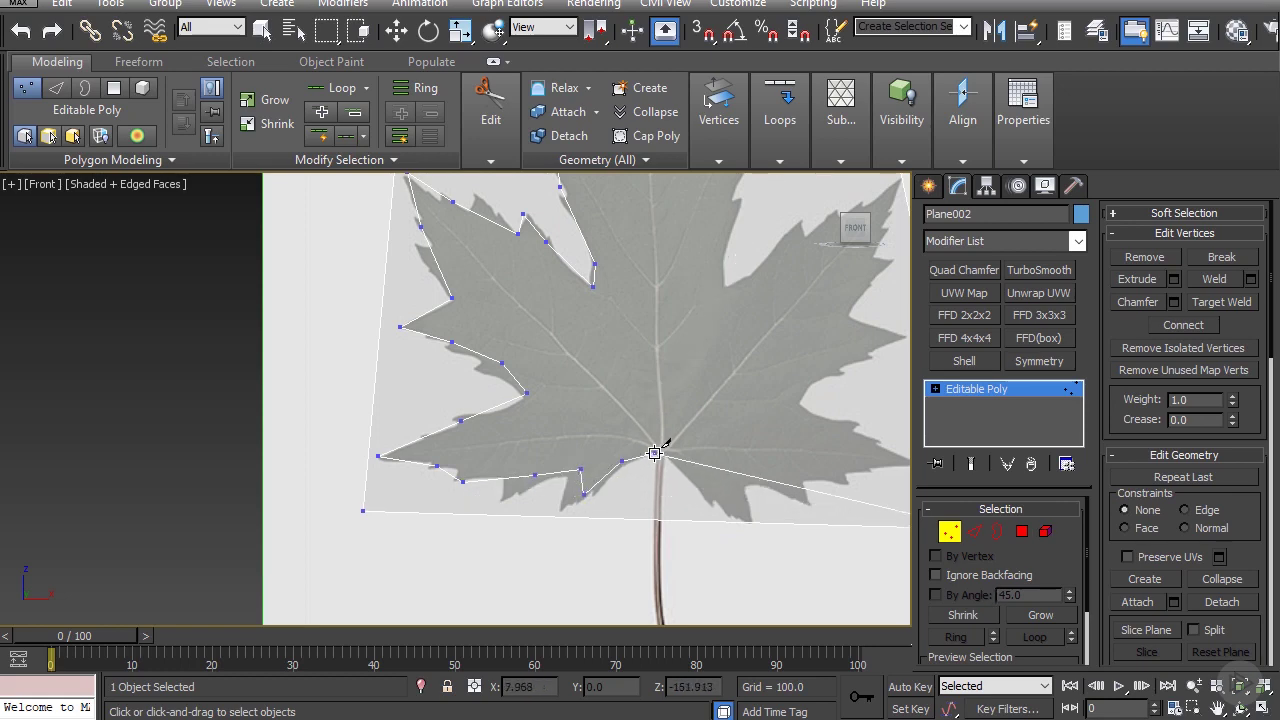
pyautogui.click(655, 453)
# Step: Extend the cut down along the stem's left side to the plane's lower edge and end it there
pyautogui.moveTo(655, 453); pyautogui.dragTo(514, 423, button='middle')
pyautogui.scroll(3, 514, 428)
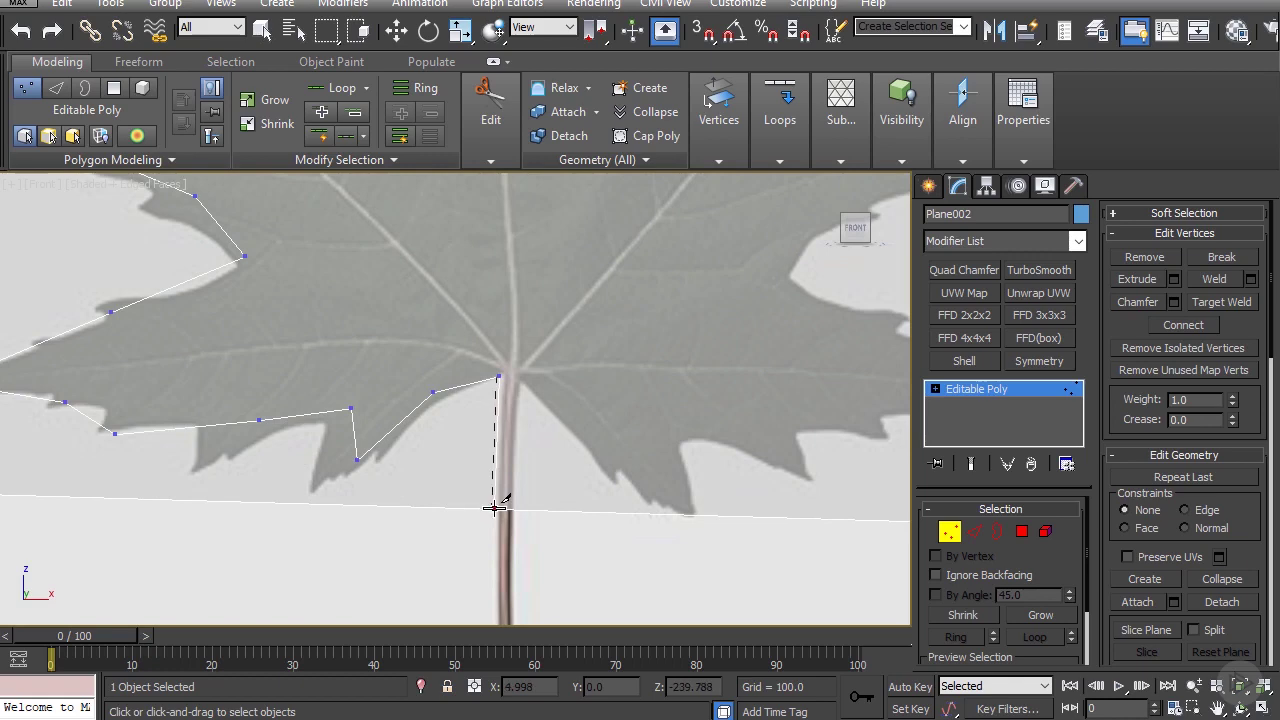
pyautogui.click(494, 508)
pyautogui.scroll(-3, 494, 508)
pyautogui.scroll(2, 538, 464)
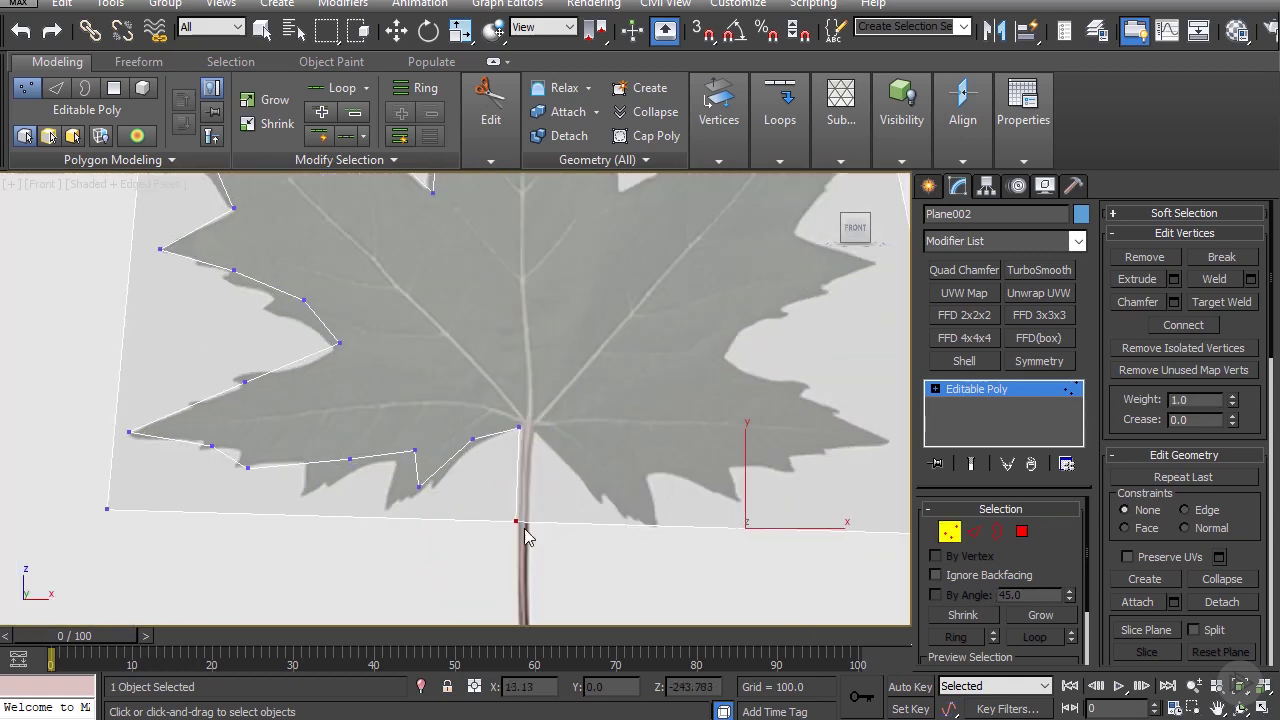
# Step: Cut from the plane's lower edge up the stem's right side and along the first teeth beneath the lower-right lobe
pyautogui.click(530, 521)
pyautogui.click(533, 430)
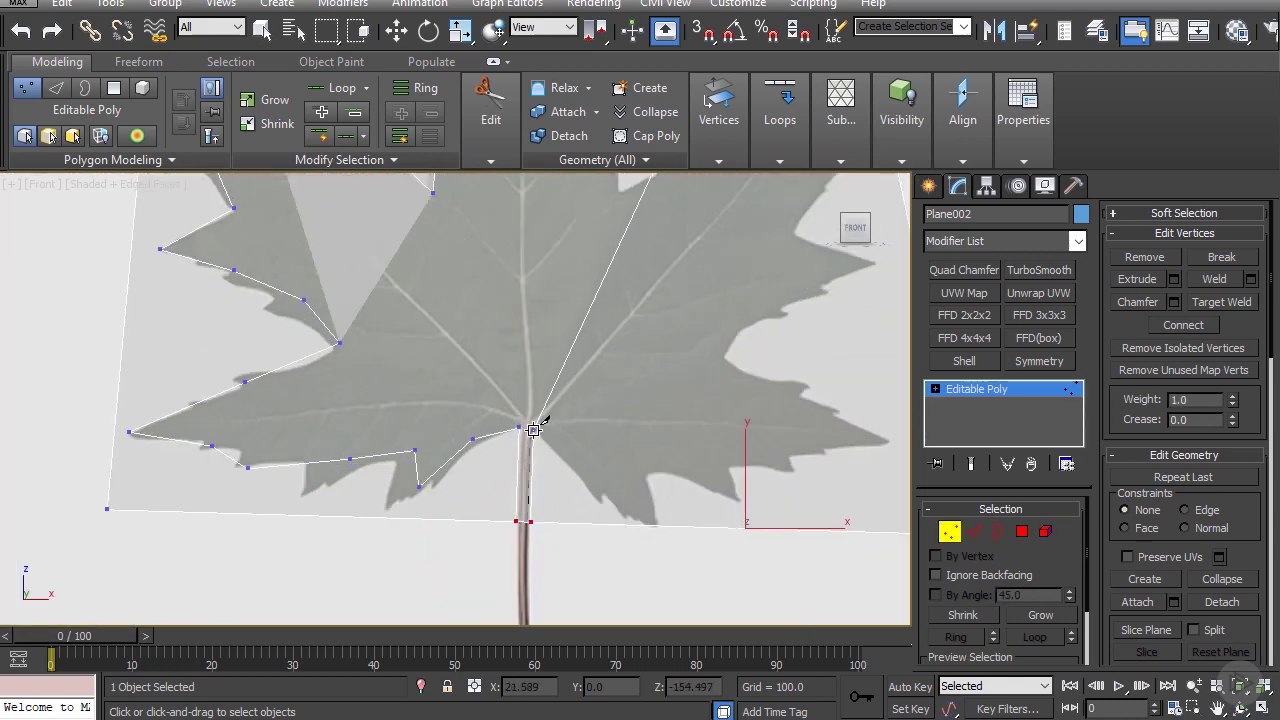
pyautogui.click(596, 501)
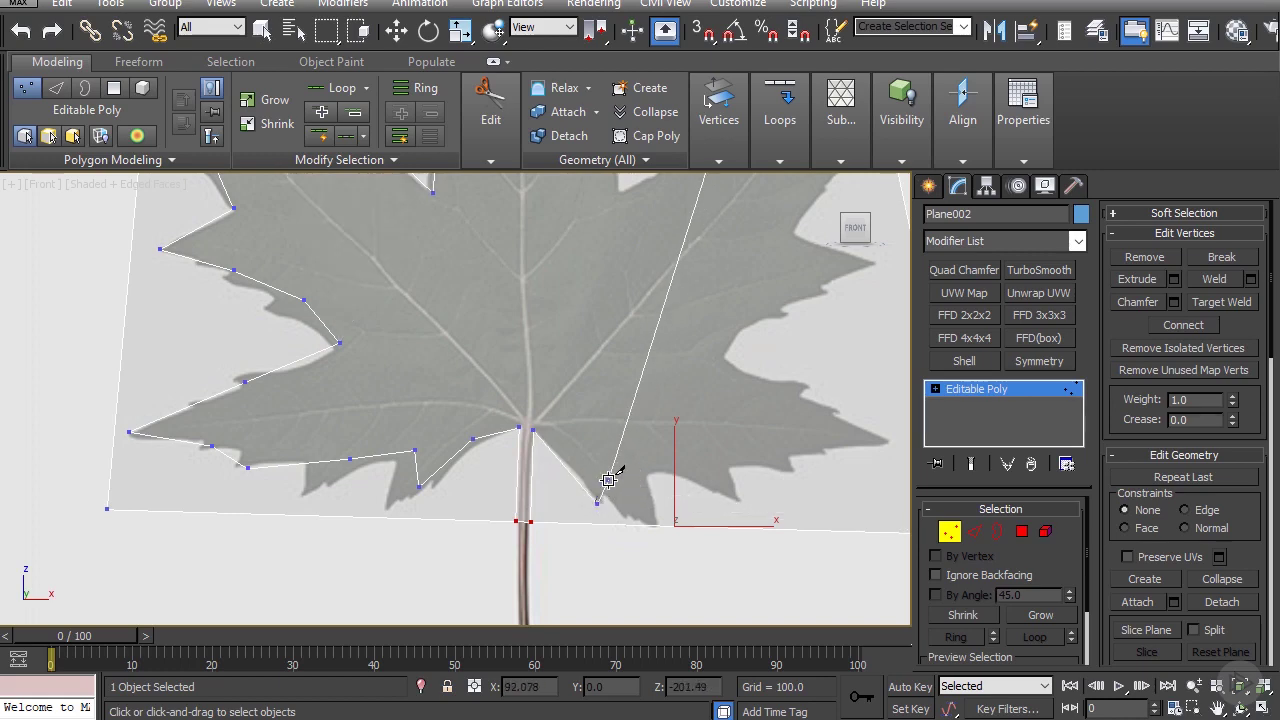
pyautogui.click(739, 504)
pyautogui.scroll(1, 739, 504)
pyautogui.moveTo(739, 504); pyautogui.dragTo(666, 515, button='middle')
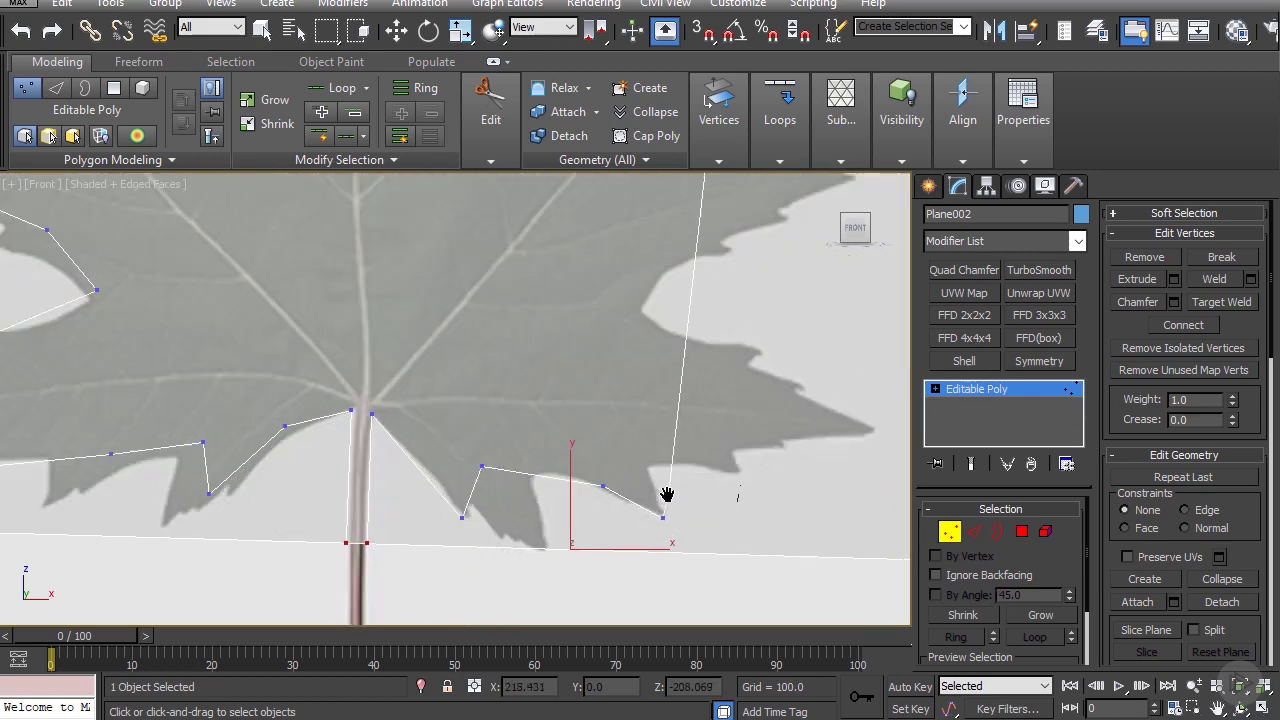
# Step: Continue the cut out to the lower-right lobe's tip and back along its upper edge into the notch above it
pyautogui.scroll(-2, 680, 462)
pyautogui.scroll(1, 668, 451)
pyautogui.click(667, 449)
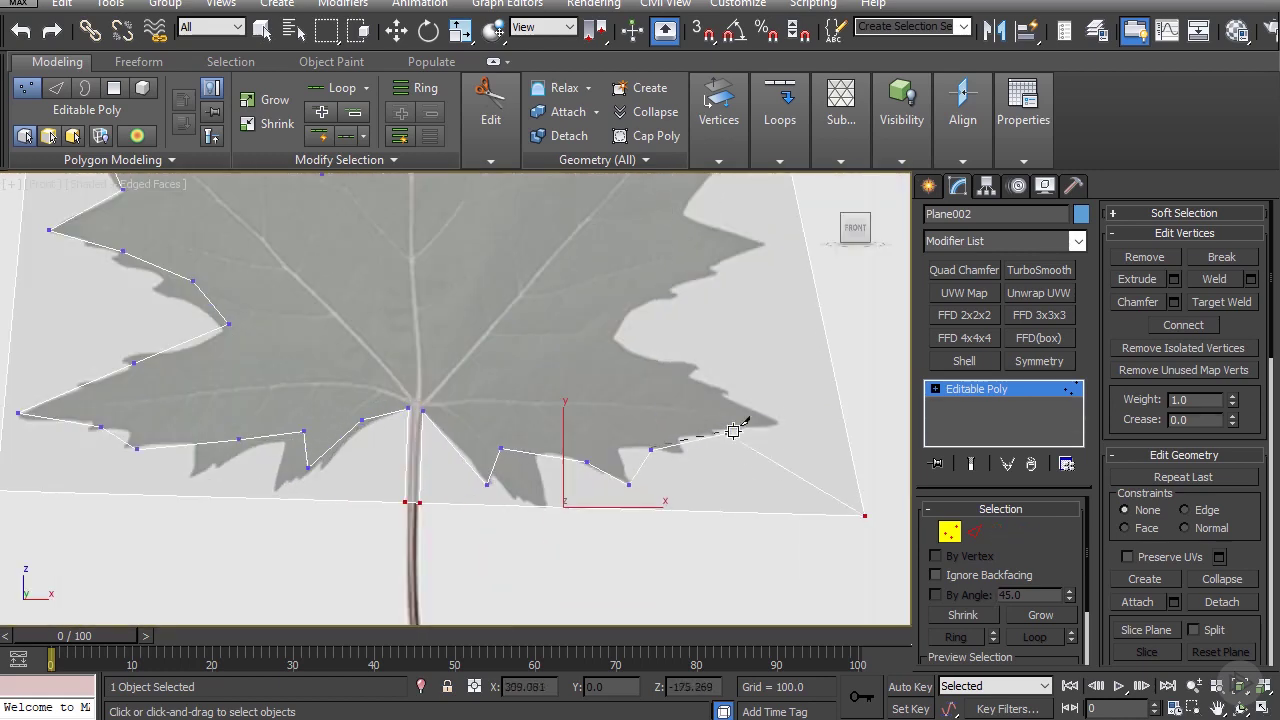
pyautogui.click(776, 422)
pyautogui.scroll(2, 676, 390)
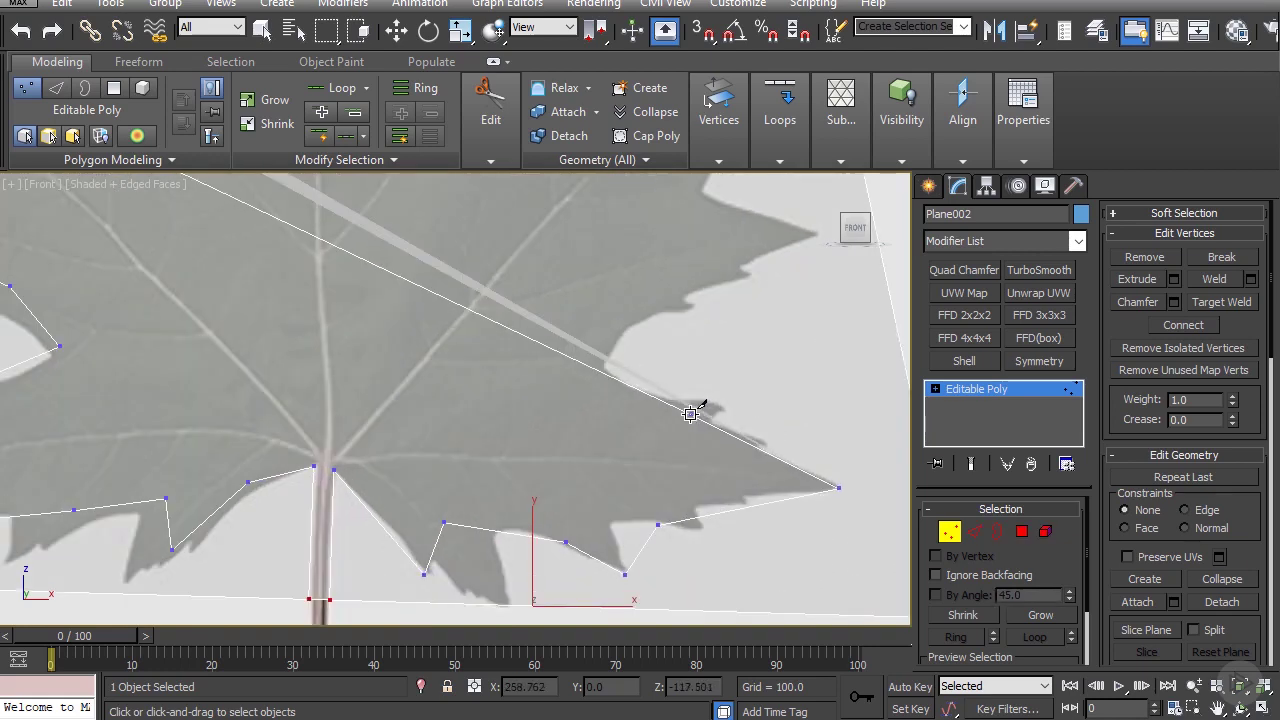
pyautogui.click(690, 413)
pyautogui.click(606, 365)
pyautogui.click(633, 321)
pyautogui.scroll(-2, 586, 363)
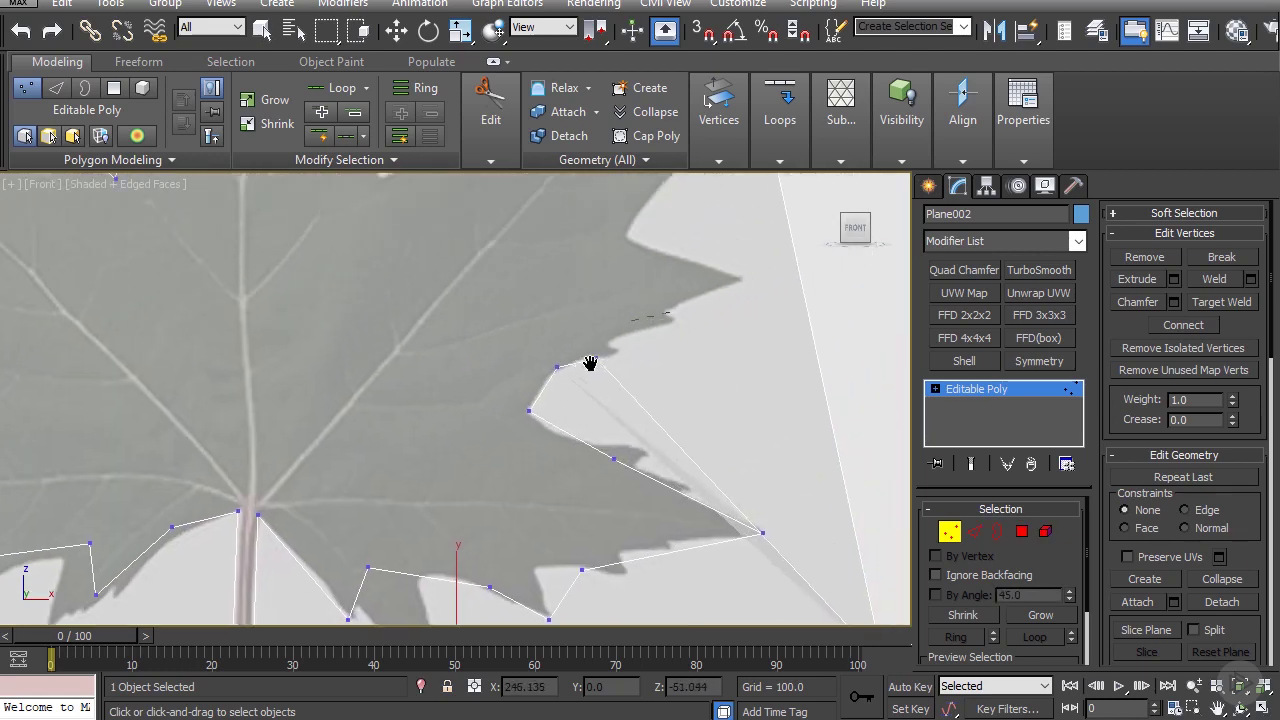
# Step: Continue the cut along the upper-right lobe's lower edge and around its lowest point
pyautogui.click(575, 353)
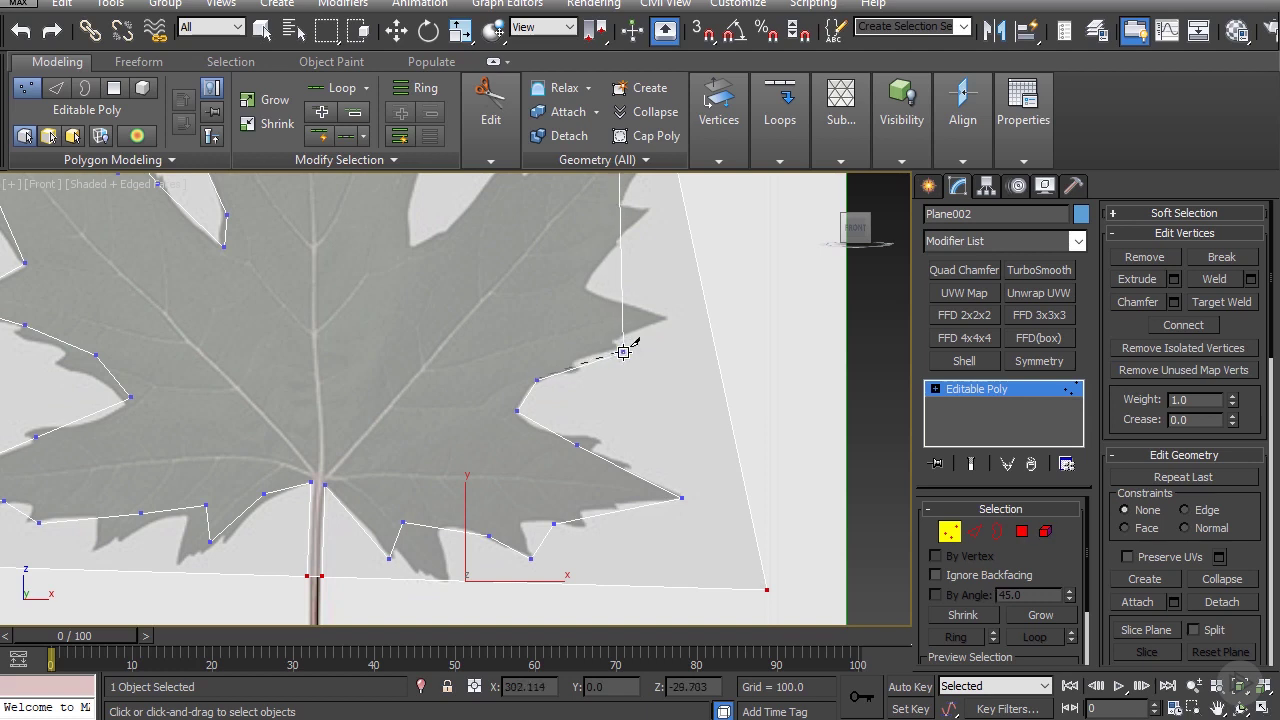
pyautogui.click(622, 350)
pyautogui.click(669, 320)
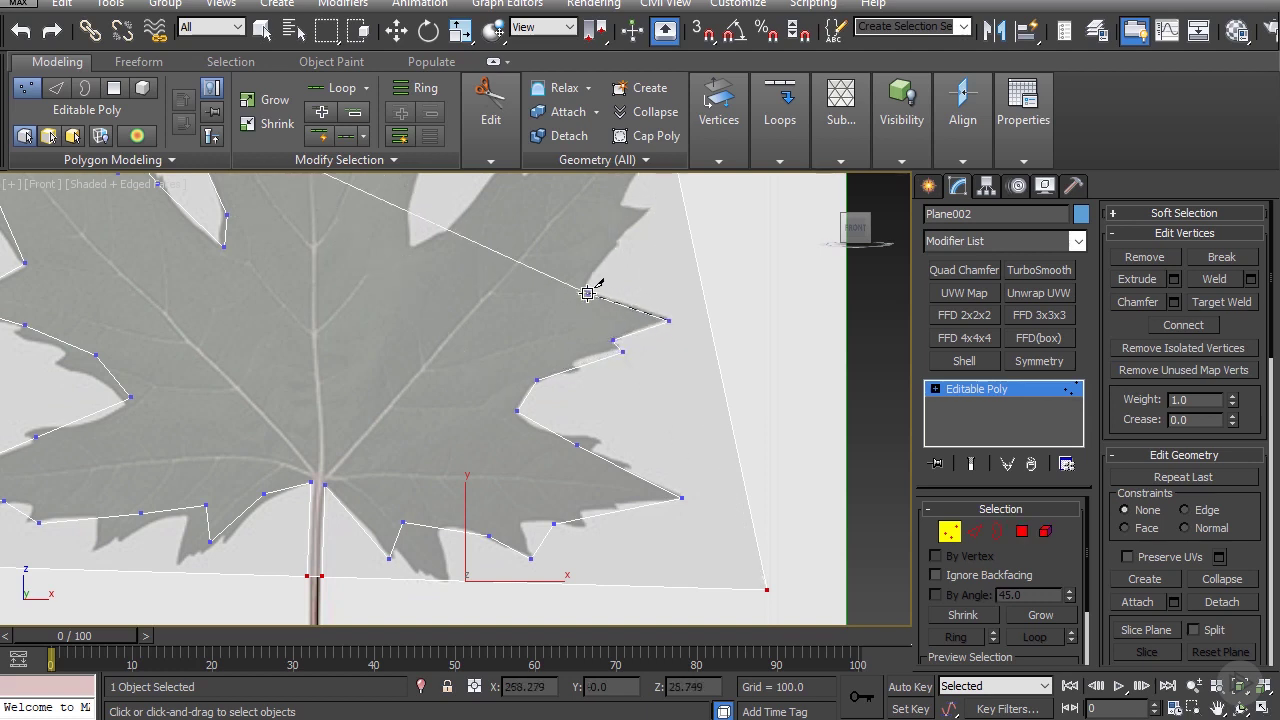
pyautogui.click(581, 289)
# Step: Continue the cut out to the upper-right lobe's tip and back along its upper edge into the notch beside the central lobe
pyautogui.moveTo(609, 257); pyautogui.dragTo(583, 380, button='middle')
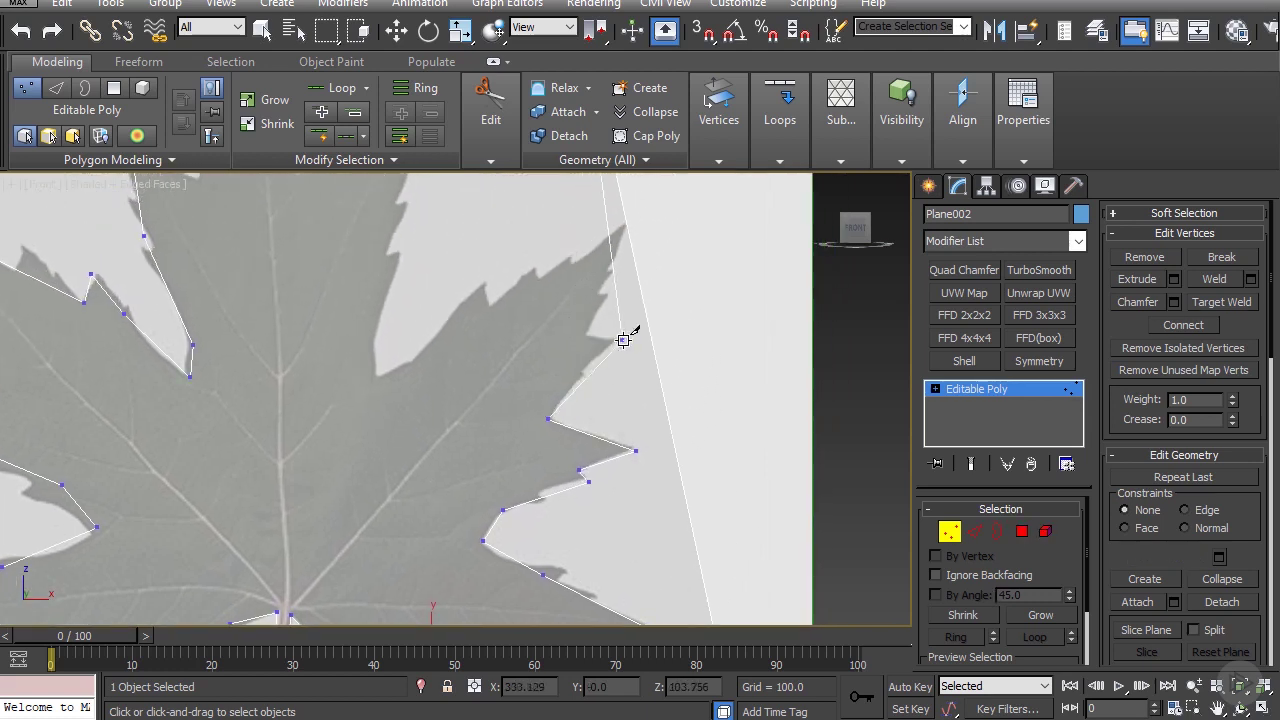
pyautogui.click(619, 338)
pyautogui.click(581, 340)
pyautogui.click(626, 222)
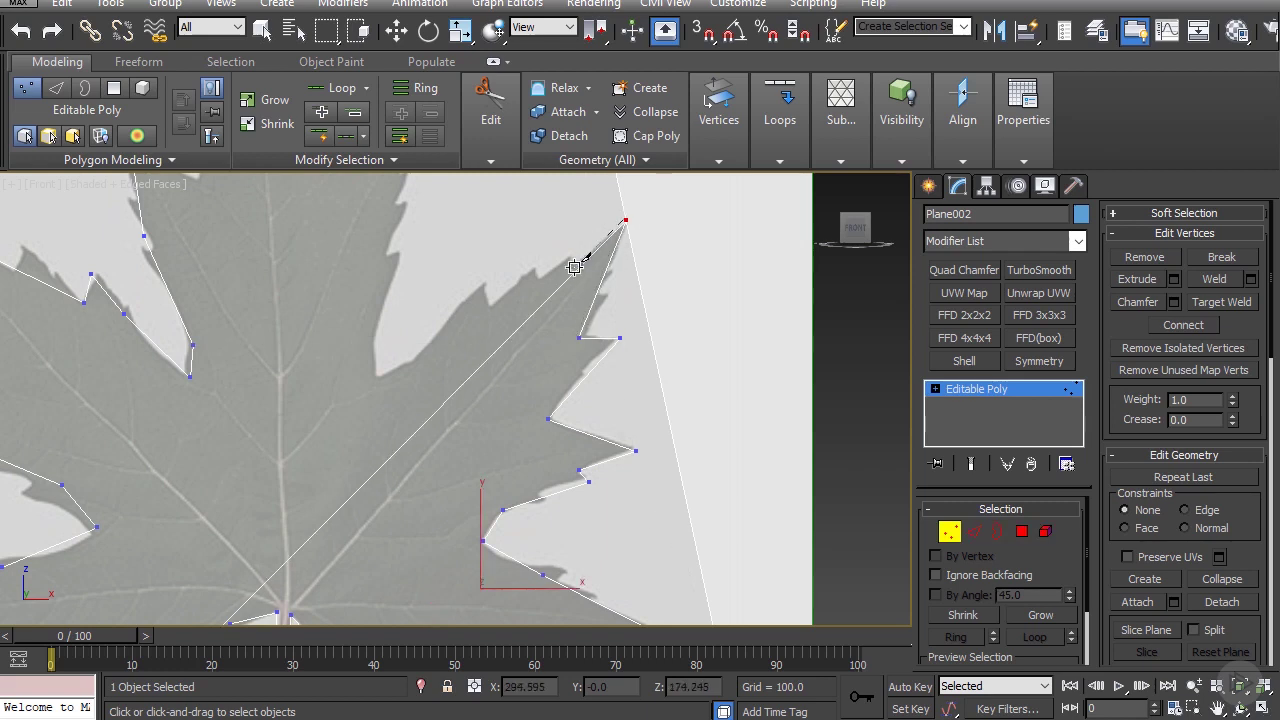
pyautogui.click(484, 281)
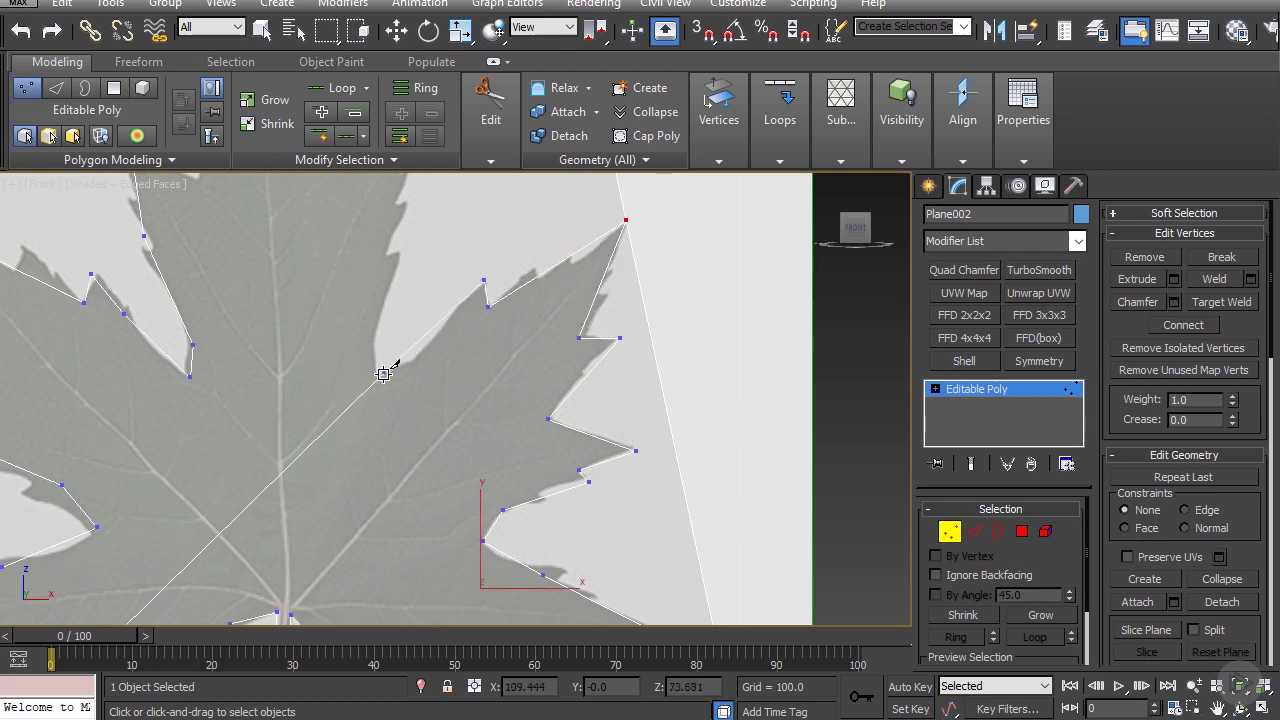
pyautogui.click(407, 367)
pyautogui.click(373, 379)
# Step: Continue the cut up the central lobe's right edge and around its large side tooth
pyautogui.moveTo(370, 315); pyautogui.dragTo(395, 397, button='middle')
pyautogui.scroll(1, 395, 397)
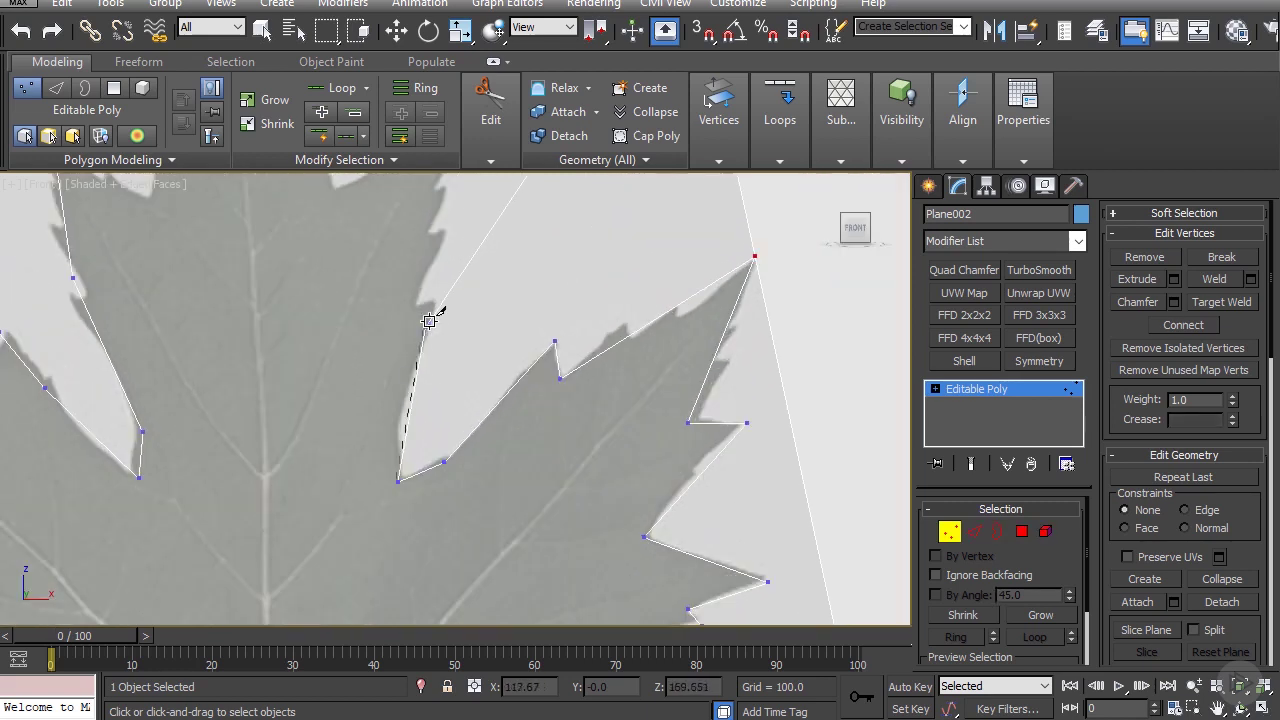
pyautogui.click(434, 301)
pyautogui.click(402, 308)
pyautogui.scroll(-2, 409, 262)
pyautogui.moveTo(409, 262); pyautogui.dragTo(425, 386, button='middle')
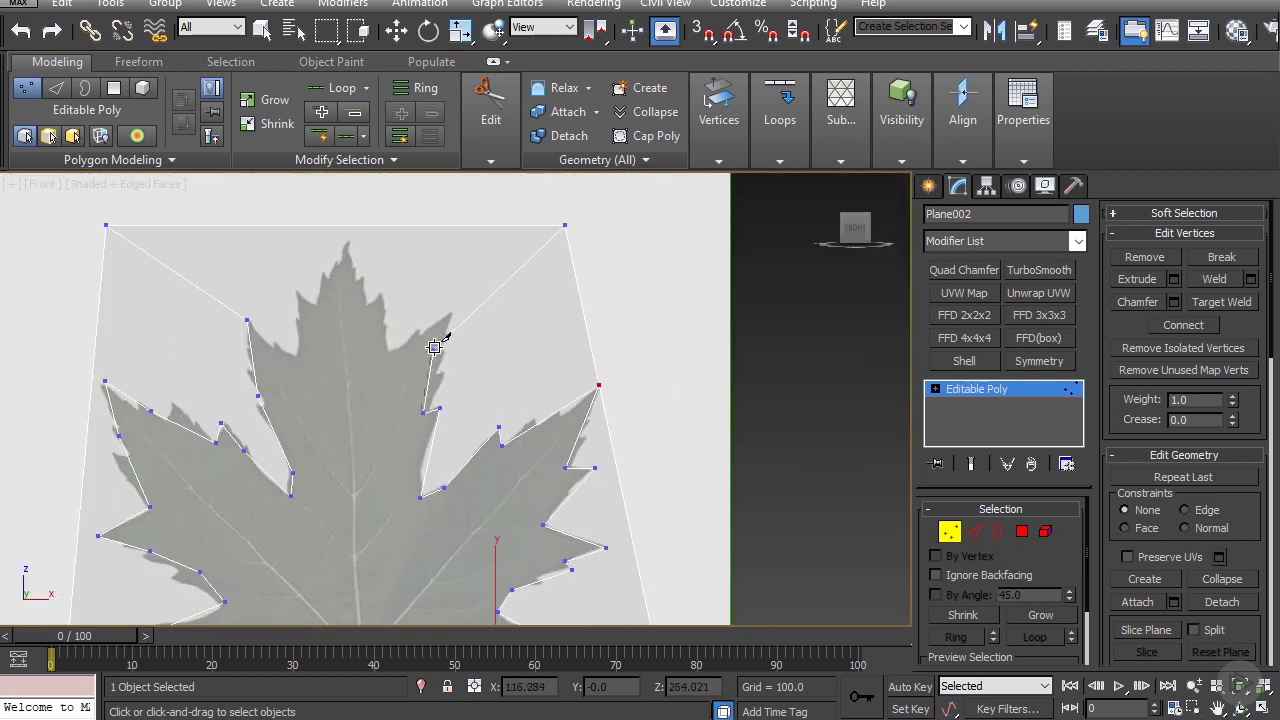
pyautogui.click(407, 345)
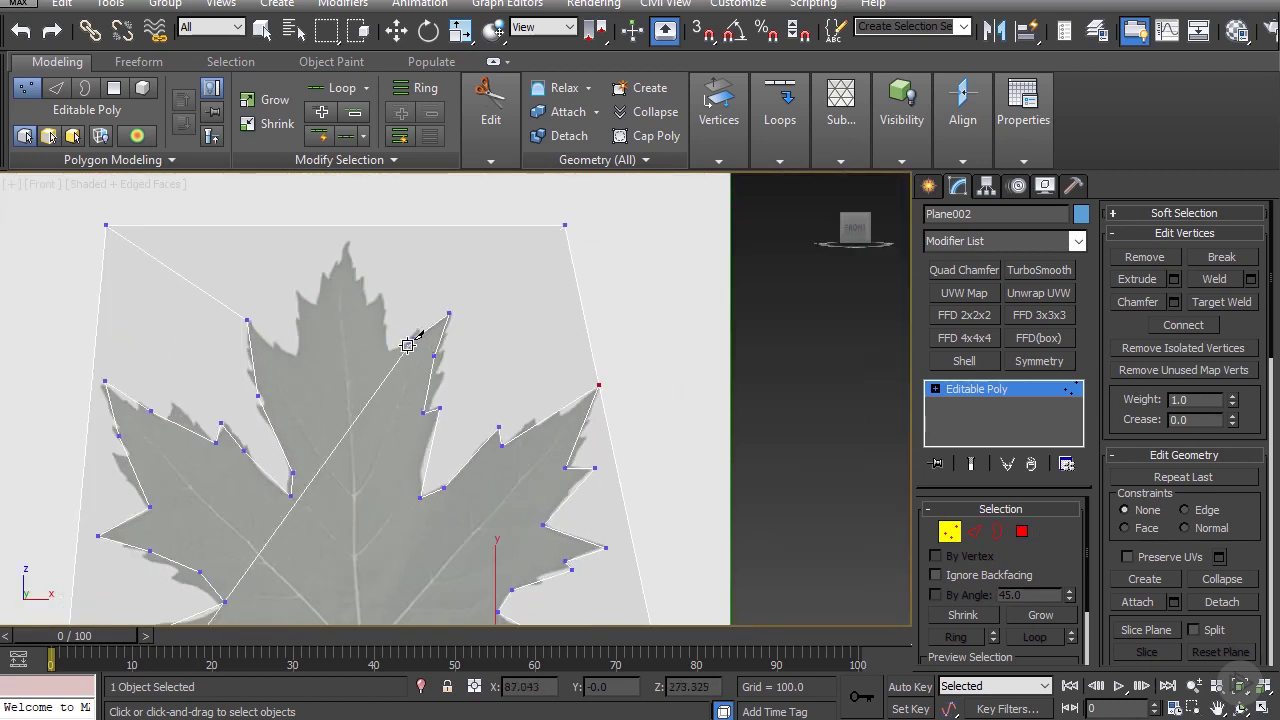
# Step: Continue the cut over the central lobe's tip and down its left teeth to close the leaf outline, ending the cut
pyautogui.click(389, 352)
pyautogui.click(383, 296)
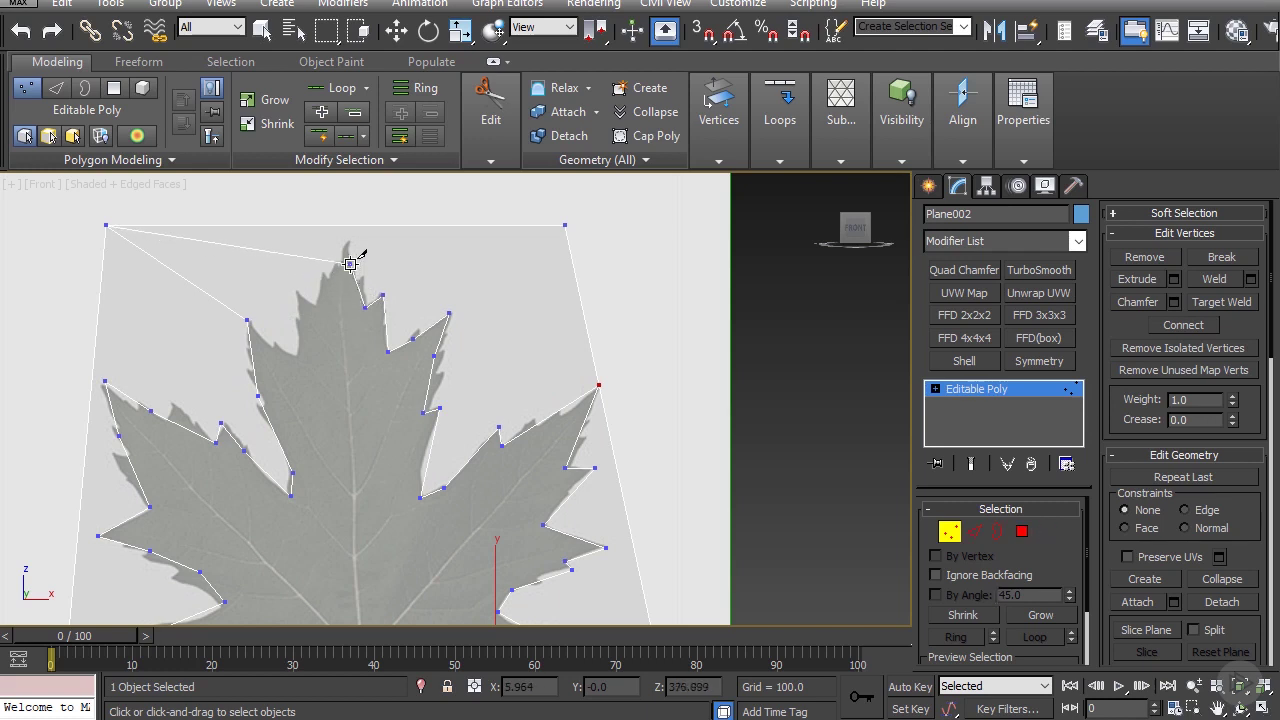
pyautogui.click(317, 313)
pyautogui.click(298, 355)
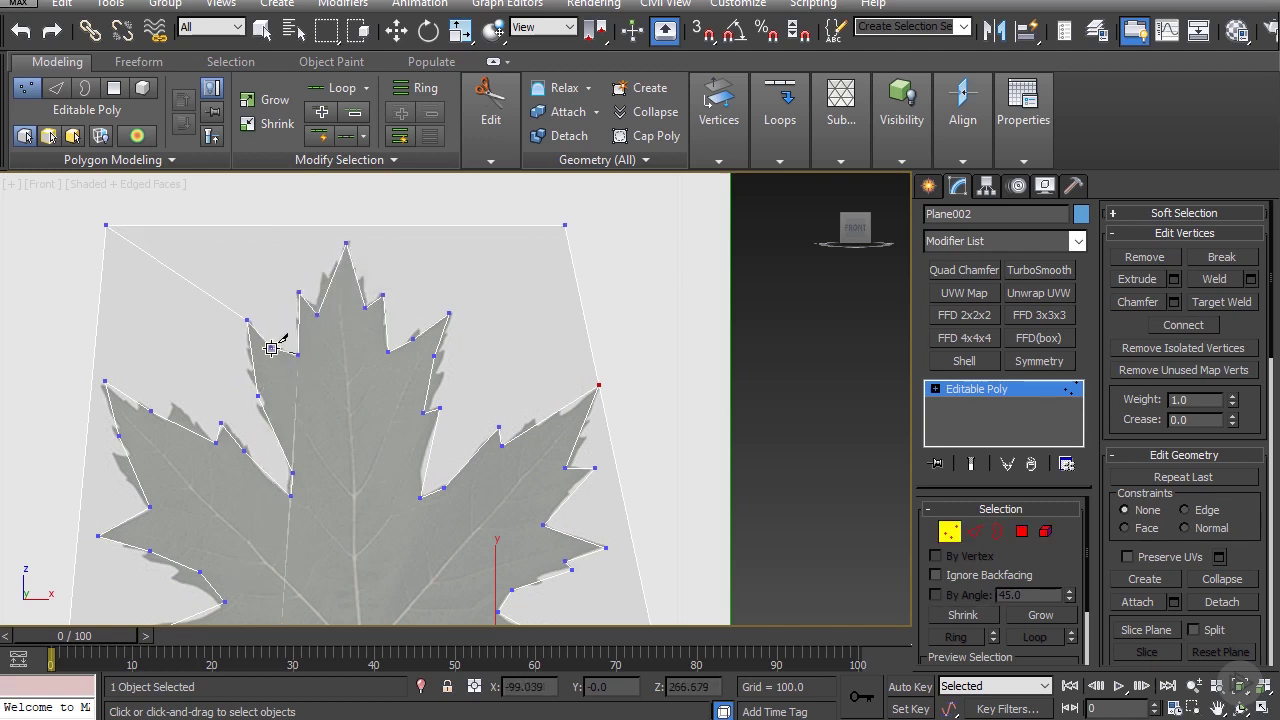
pyautogui.press('z')
pyautogui.press('w')
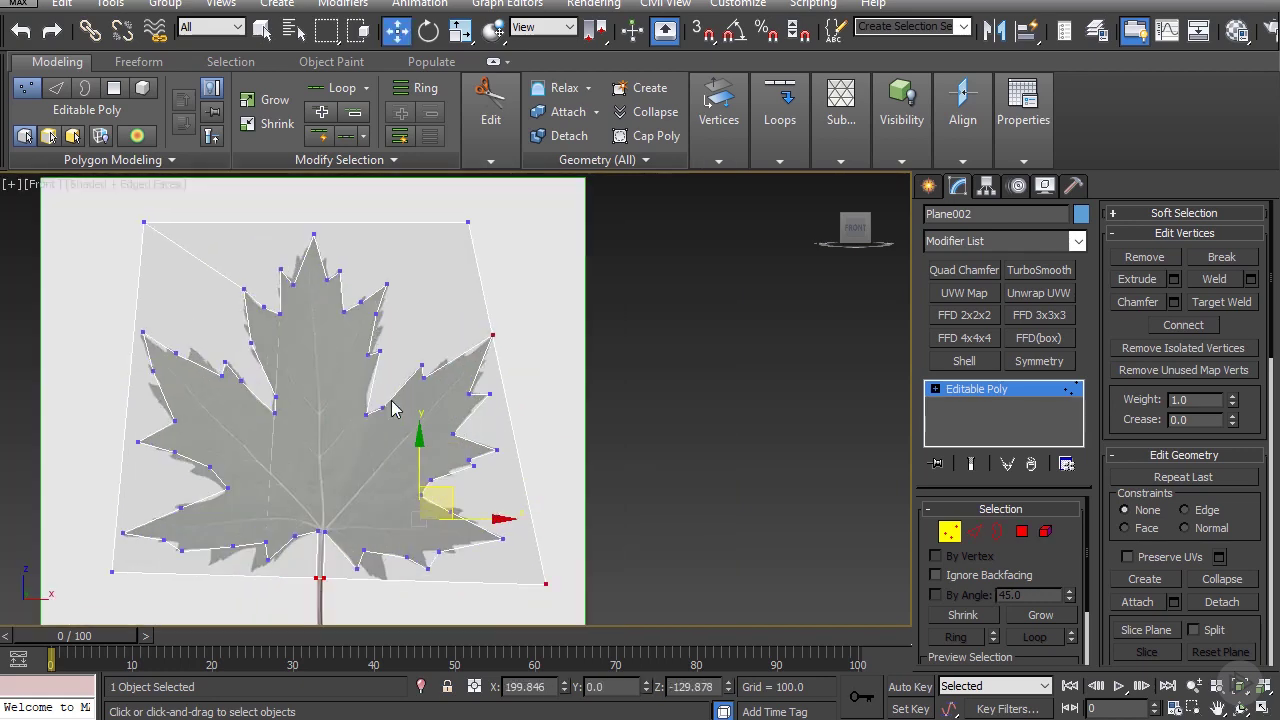
# Step: Delete the plane's polygons that lie outside the leaf outline
pyautogui.click(1021, 532)
pyautogui.click(440, 295)
pyautogui.keyDown('ctrl'); pyautogui.click(496, 465); pyautogui.keyUp('ctrl')
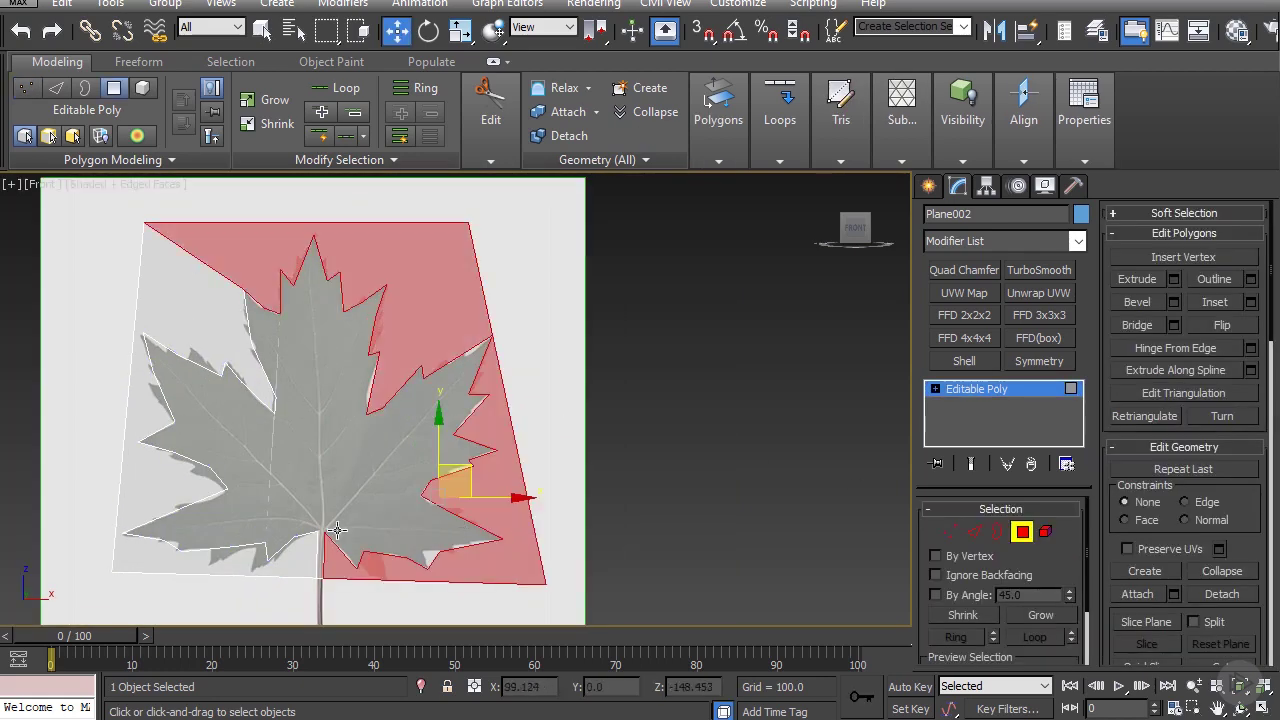
pyautogui.keyDown('ctrl'); pyautogui.click(150, 487); pyautogui.keyUp('ctrl')
pyautogui.press('Delete')
pyautogui.press('z')
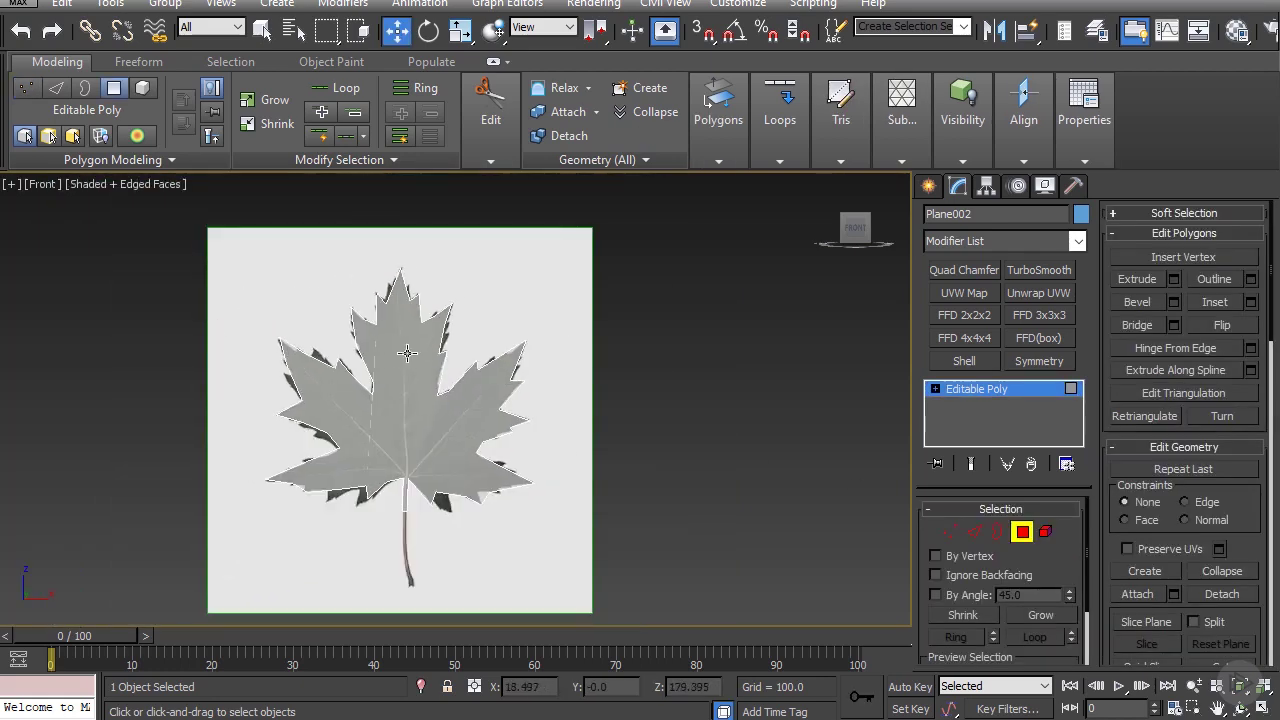
# Step: Extend the stem's bottom edge downward in two segments along the reference stem
pyautogui.click(448, 406)
pyautogui.scroll(3, 450, 429)
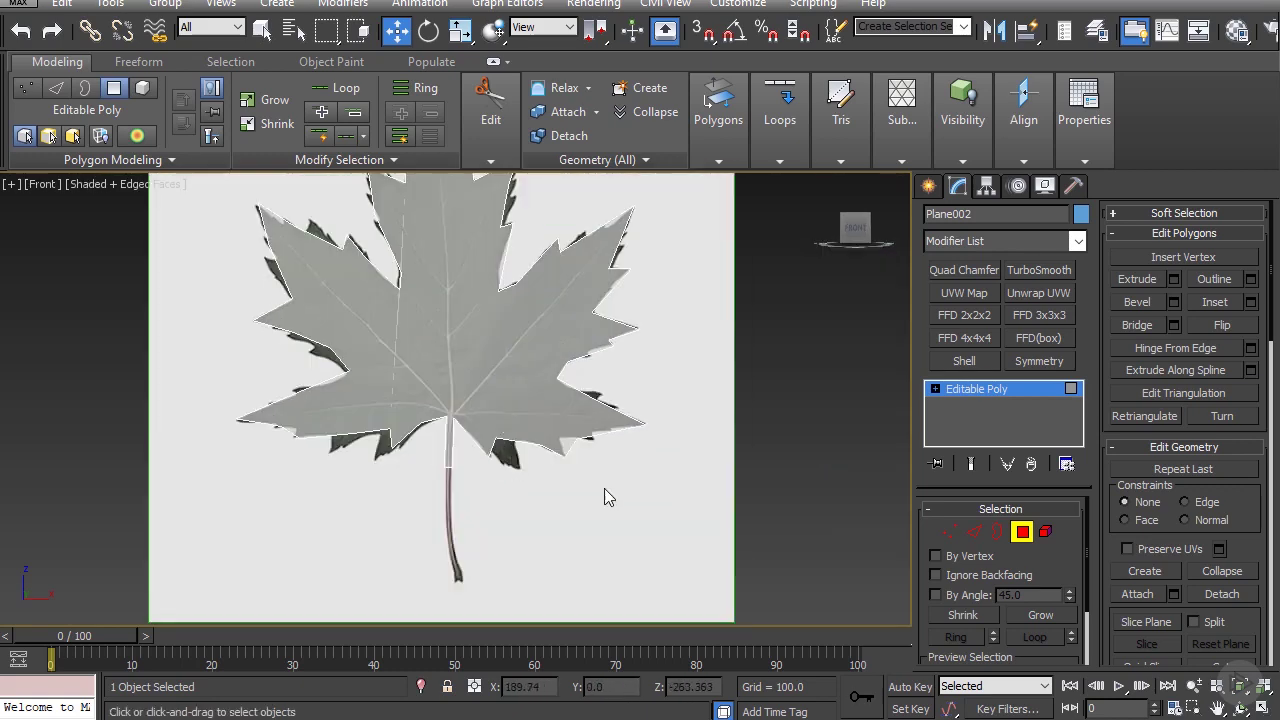
pyautogui.click(977, 533)
pyautogui.scroll(3, 438, 474)
pyautogui.click(466, 458)
pyautogui.scroll(-2, 523, 388)
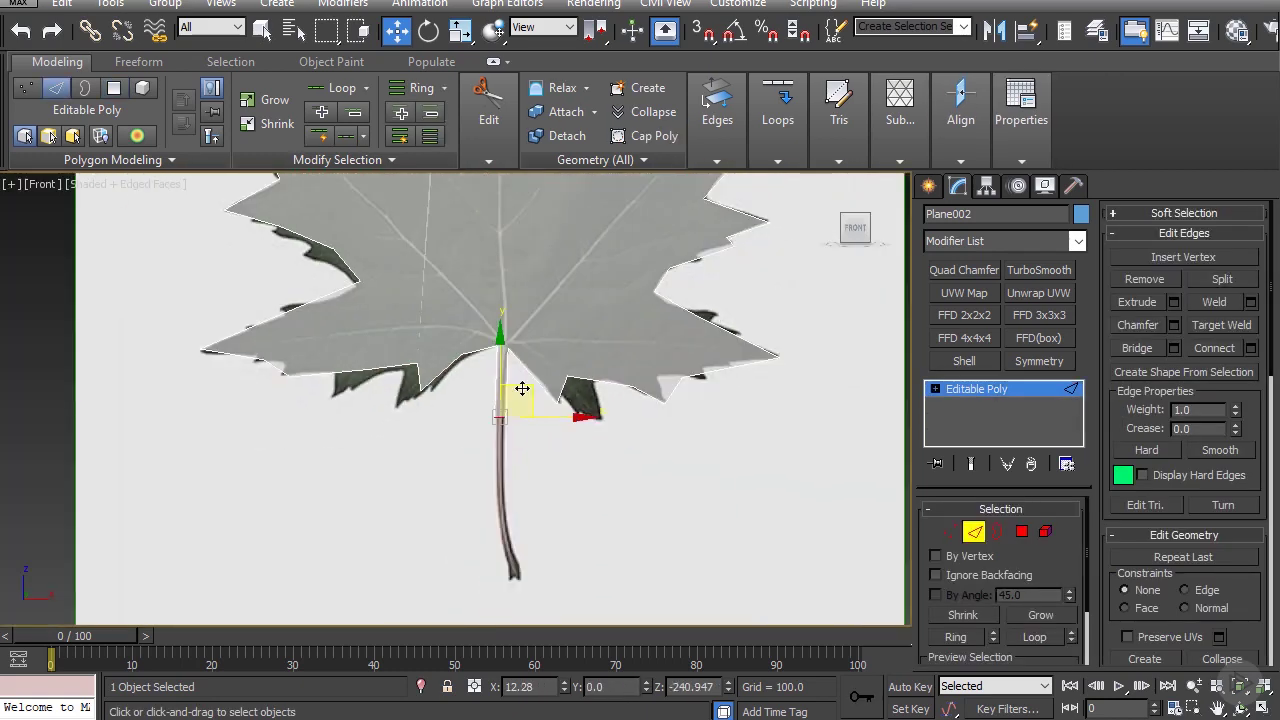
pyautogui.press('e')
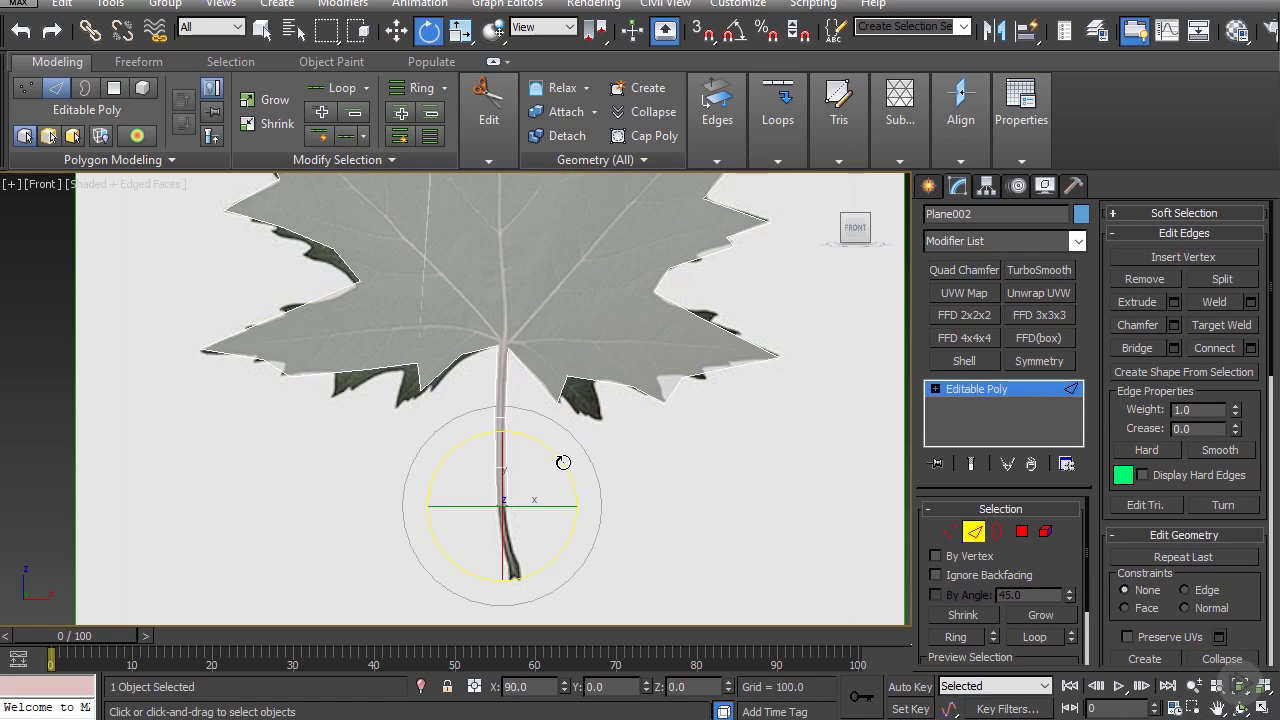
pyautogui.press('w')
# Step: Connect the vertices across the base of the central lobe and across the base of the lower-left lobe
pyautogui.press('1')
pyautogui.press('z')
pyautogui.moveTo(570, 411); pyautogui.dragTo(594, 416)
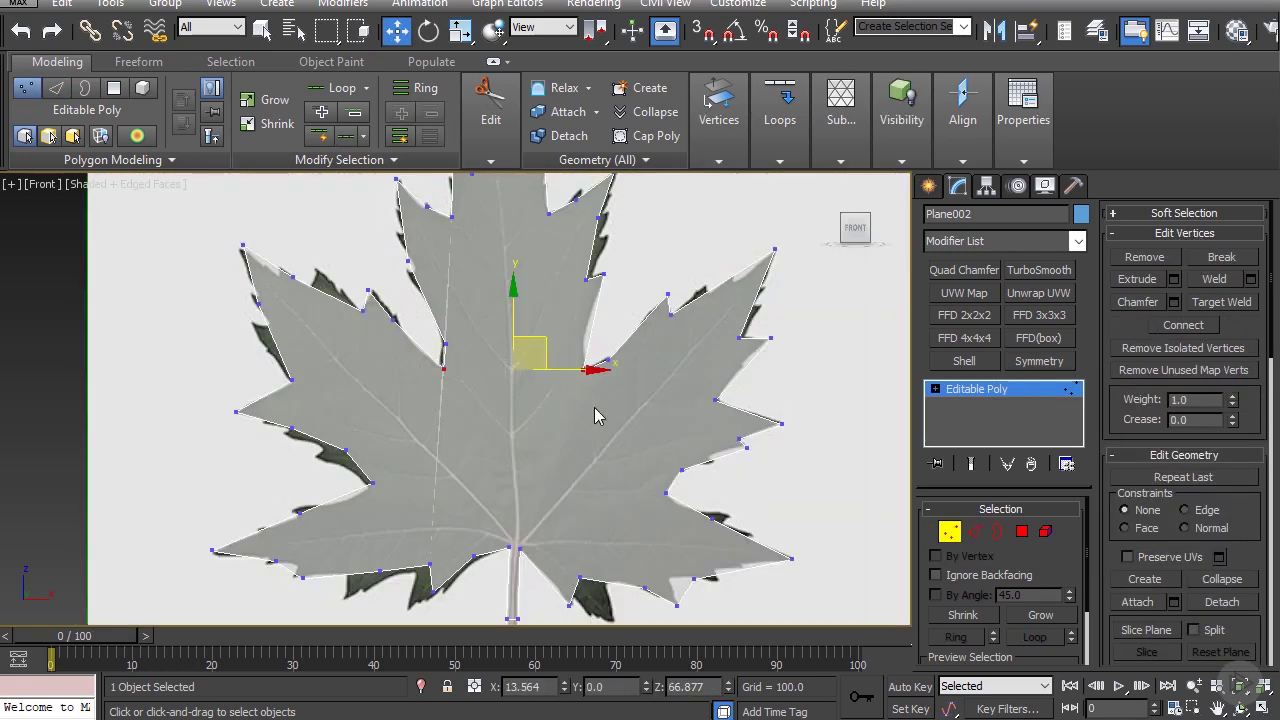
pyautogui.moveTo(405, 528); pyautogui.dragTo(406, 529)
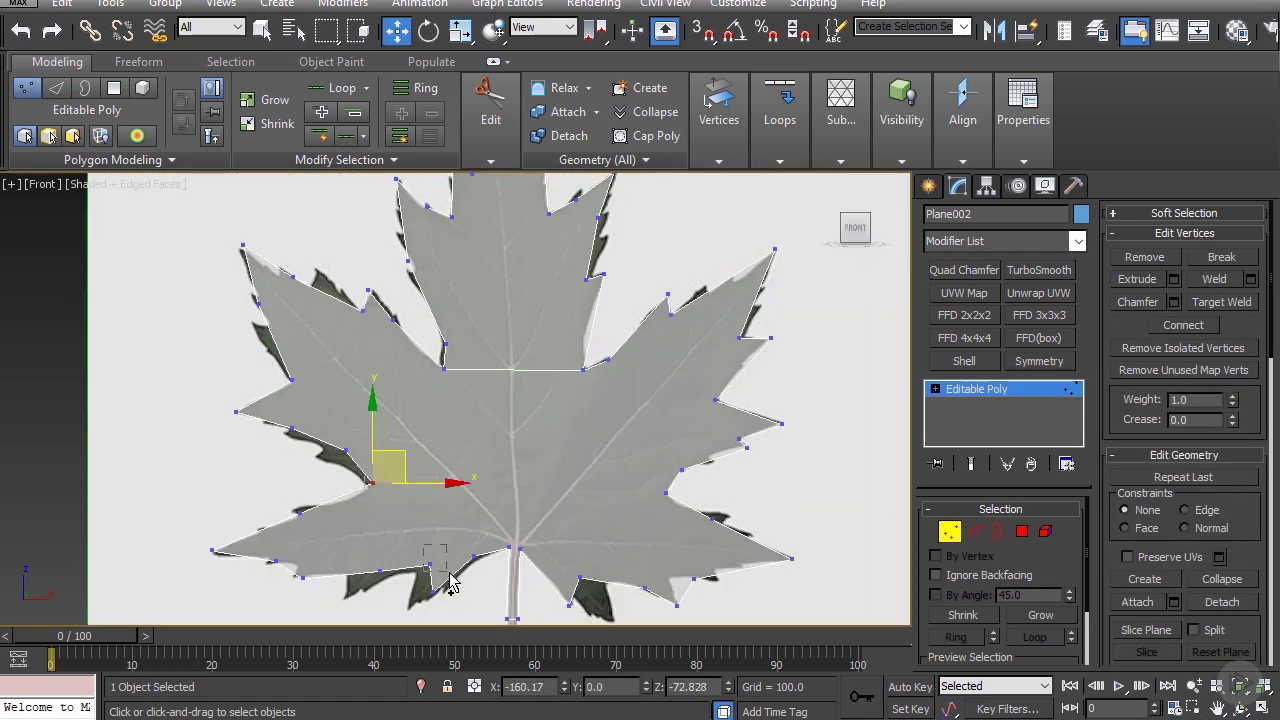
pyautogui.keyDown('ctrl'); pyautogui.moveTo(443, 580); pyautogui.dragTo(420, 555); pyautogui.keyUp('ctrl')
# Step: Connect the notch vertex right of the central lobe to the notch vertex beneath the lower-right lobe
pyautogui.click(518, 548)
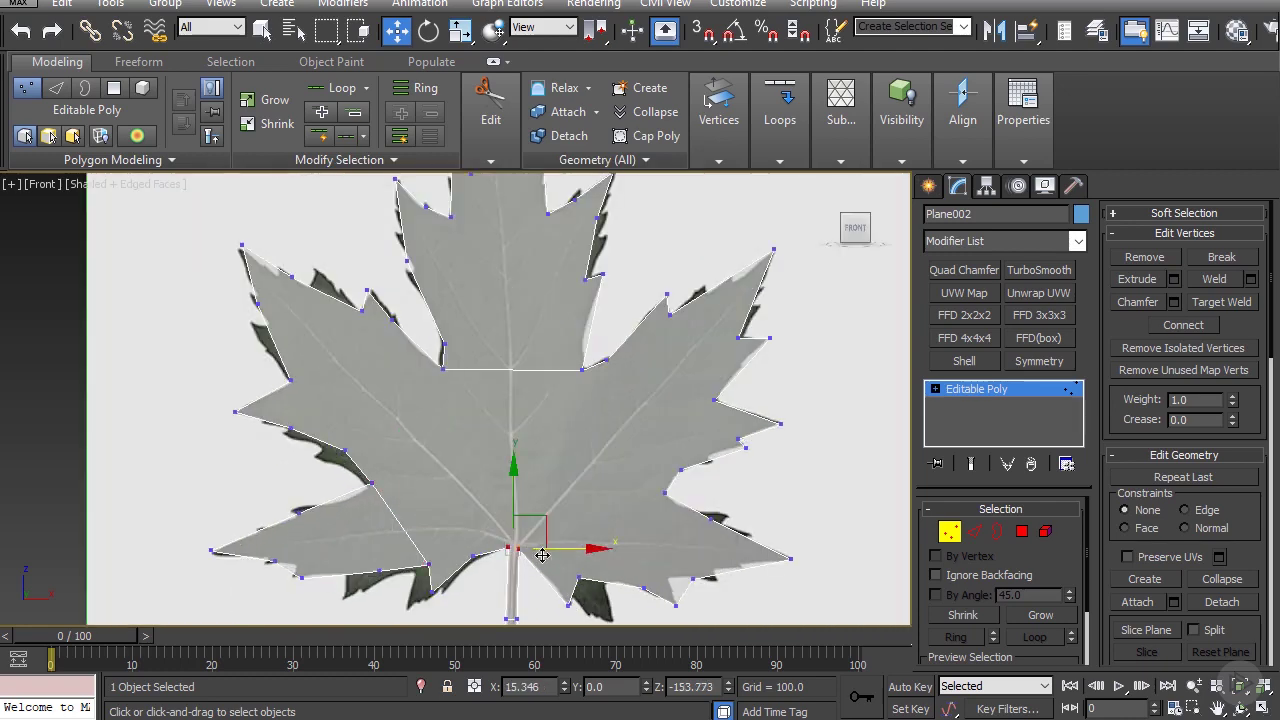
pyautogui.scroll(2, 541, 555)
pyautogui.moveTo(541, 555); pyautogui.dragTo(531, 519, button='middle')
pyautogui.click(583, 550)
pyautogui.keyDown('ctrl'); pyautogui.click(585, 256); pyautogui.keyUp('ctrl')
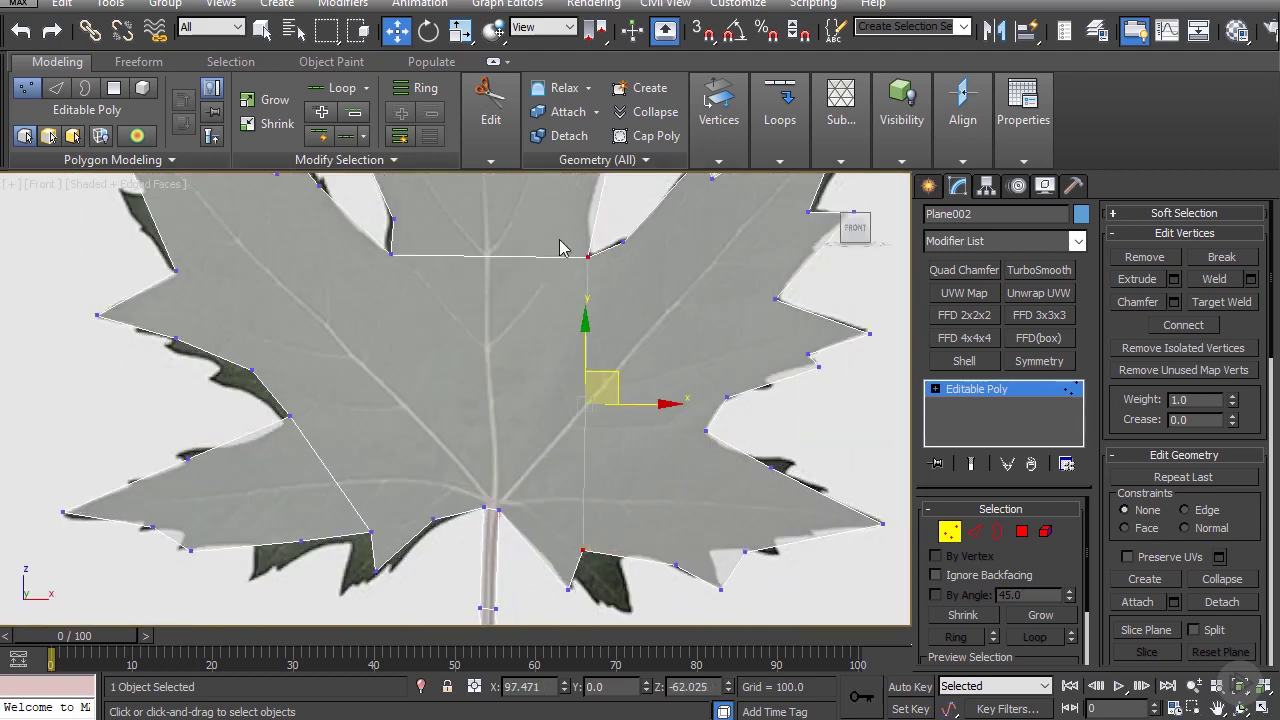
pyautogui.hotkey('ctrl', 'shift', 'e')
# Step: Connect the vertices across the bases of the upper-right and upper-left lobes
pyautogui.click(622, 241)
pyautogui.click(620, 271)
pyautogui.click(622, 241)
pyautogui.keyDown('ctrl'); pyautogui.click(706, 431); pyautogui.keyUp('ctrl')
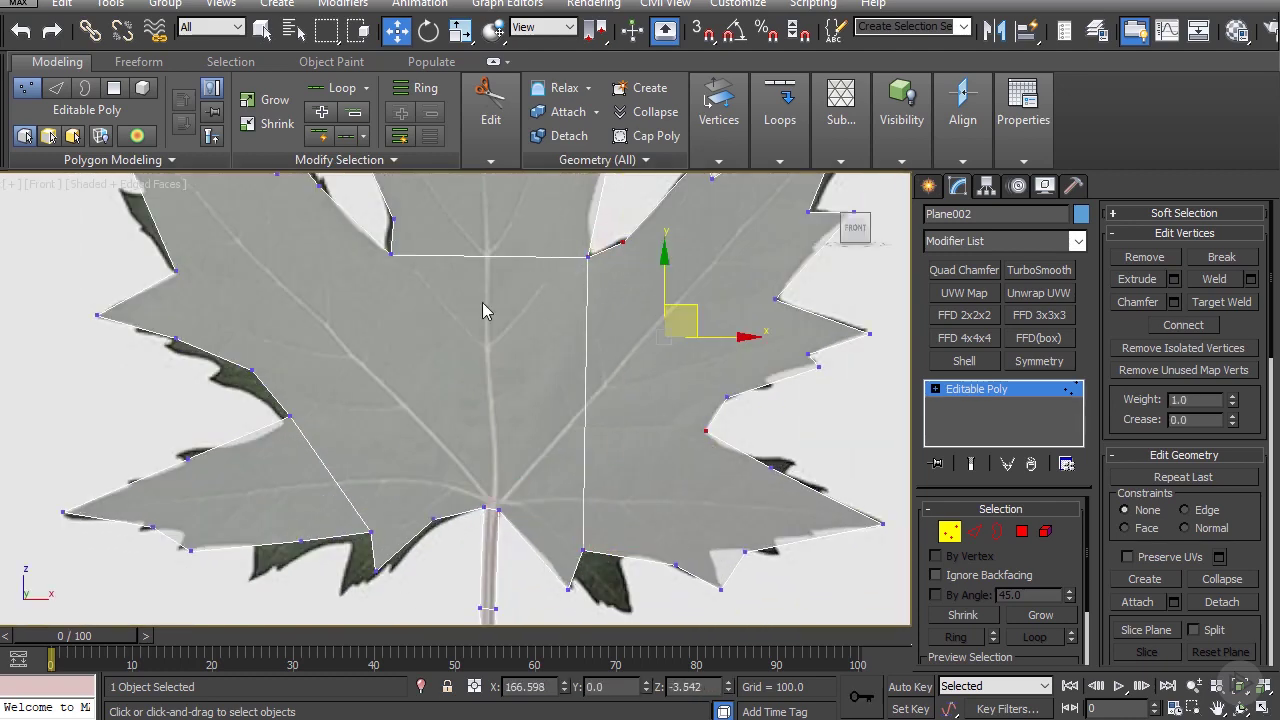
pyautogui.click(391, 253)
pyautogui.keyDown('ctrl'); pyautogui.click(288, 415); pyautogui.keyUp('ctrl')
# Step: Extrude the leaf's whole outer border back toward the reference plane to give the leaf a thin side wall
pyautogui.keyDown('alt'); pyautogui.moveTo(343, 449); pyautogui.dragTo(965, 468, button='middle'); pyautogui.keyUp('alt')
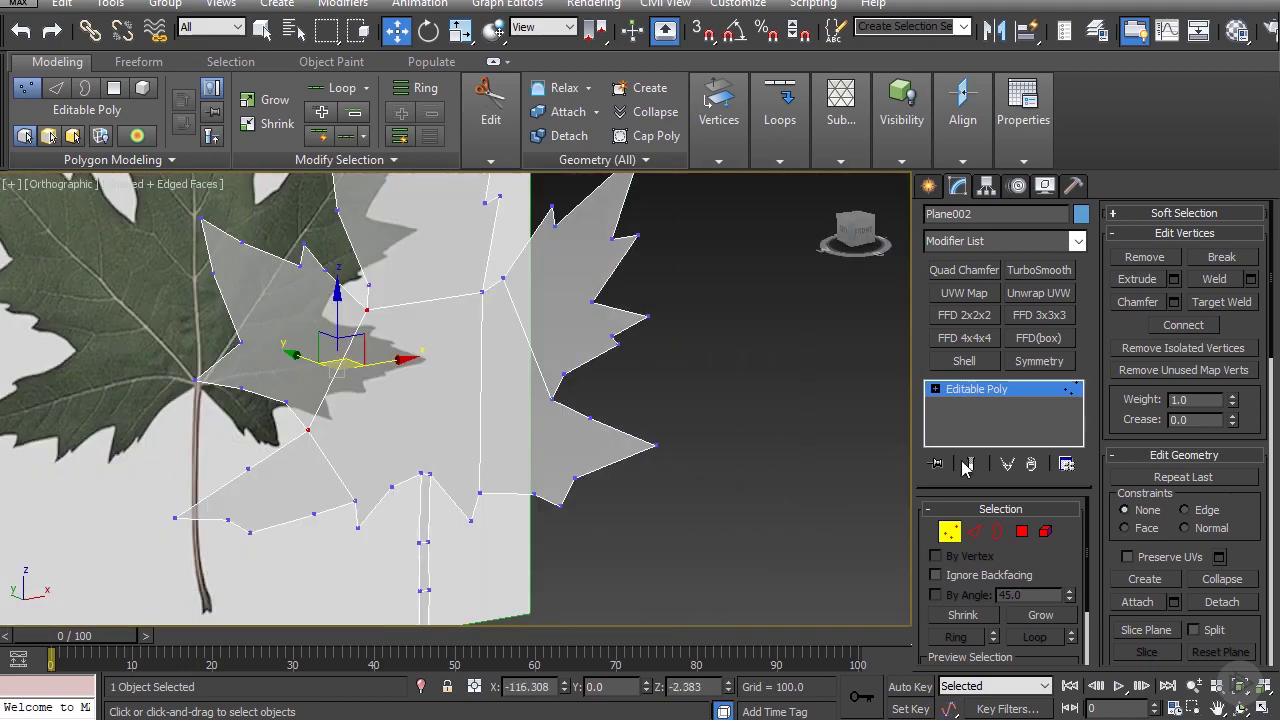
pyautogui.click(998, 531)
pyautogui.click(637, 437)
pyautogui.scroll(-2, 600, 412)
pyautogui.moveTo(405, 245); pyautogui.dragTo(563, 386, button='middle')
pyautogui.scroll(-2, 647, 394)
pyautogui.moveTo(647, 396); pyautogui.dragTo(646, 350, button='middle')
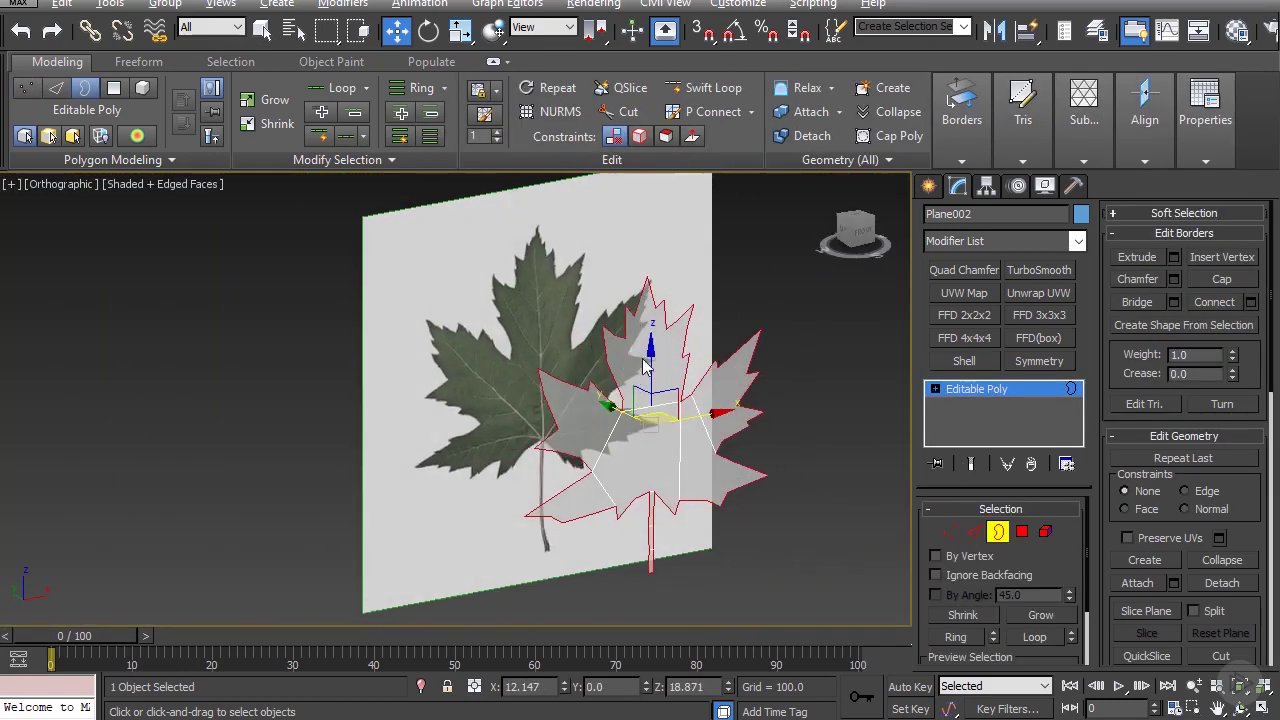
pyautogui.scroll(3, 643, 366)
pyautogui.keyDown('shift'); pyautogui.moveTo(626, 433); pyautogui.dragTo(607, 423); pyautogui.keyUp('shift')
# Step: Replace all front polygons of the leaf blade, excluding the stem, with one polygon by capping the opening, and select it
pyautogui.click(1023, 533)
pyautogui.press('f')
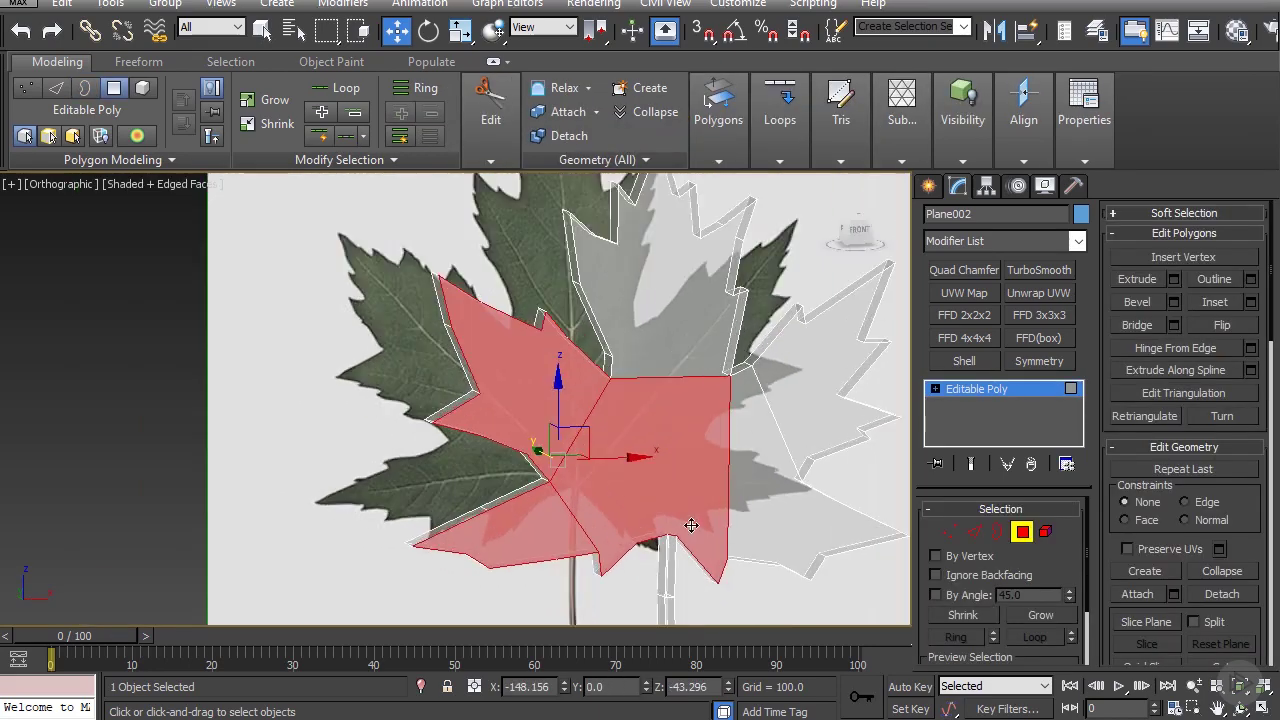
pyautogui.scroll(4, 784, 273)
pyautogui.scroll(-4, 784, 273)
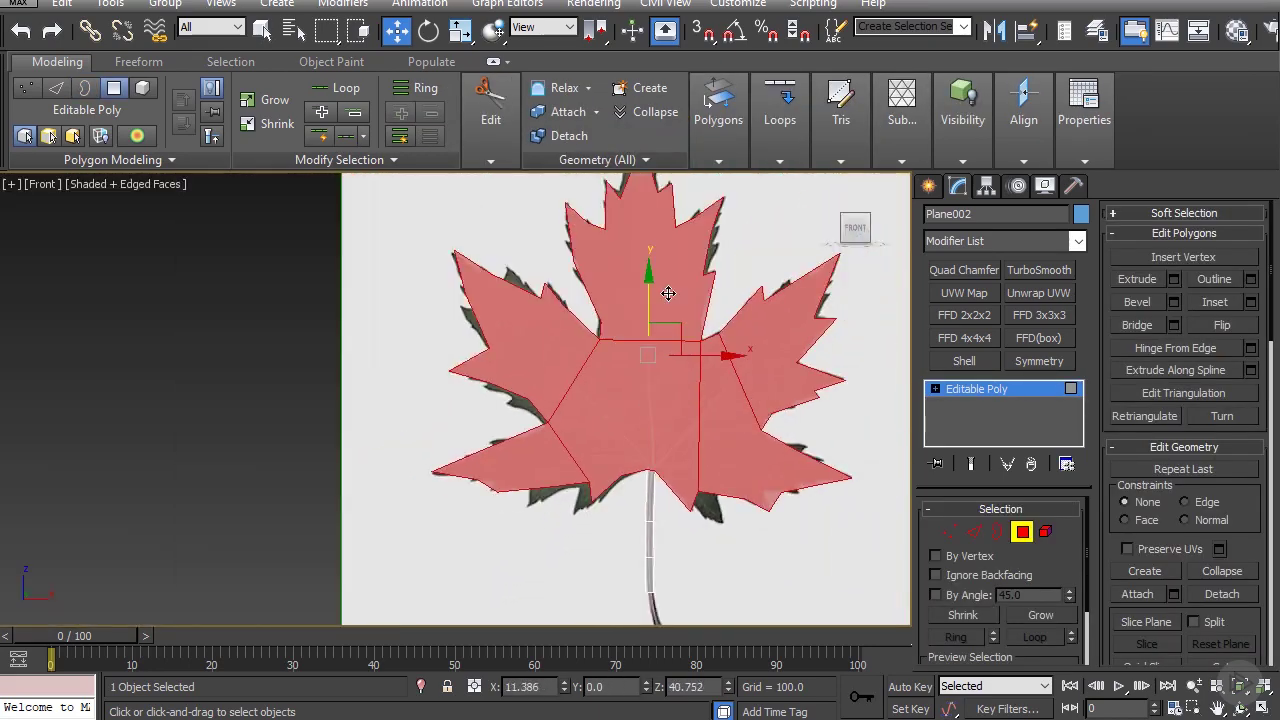
pyautogui.click(671, 314)
pyautogui.keyDown('alt'); pyautogui.moveTo(671, 314); pyautogui.dragTo(720, 358, button='middle'); pyautogui.keyUp('alt')
pyautogui.press('3')
pyautogui.click(1222, 279)
pyautogui.keyDown('alt'); pyautogui.moveTo(780, 400); pyautogui.dragTo(766, 446, button='middle'); pyautogui.keyUp('alt')
pyautogui.press('4')
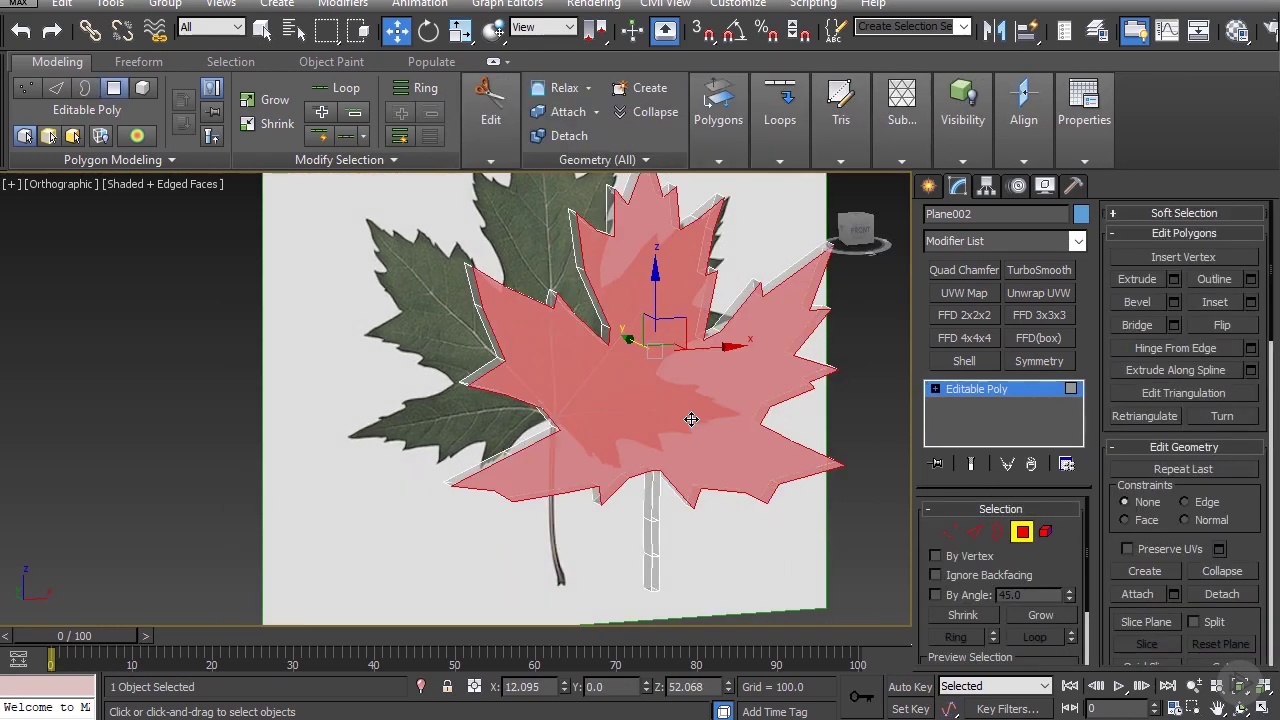
# Step: Inset the leaf blade's front polygon twice by 16.289
pyautogui.press('f')
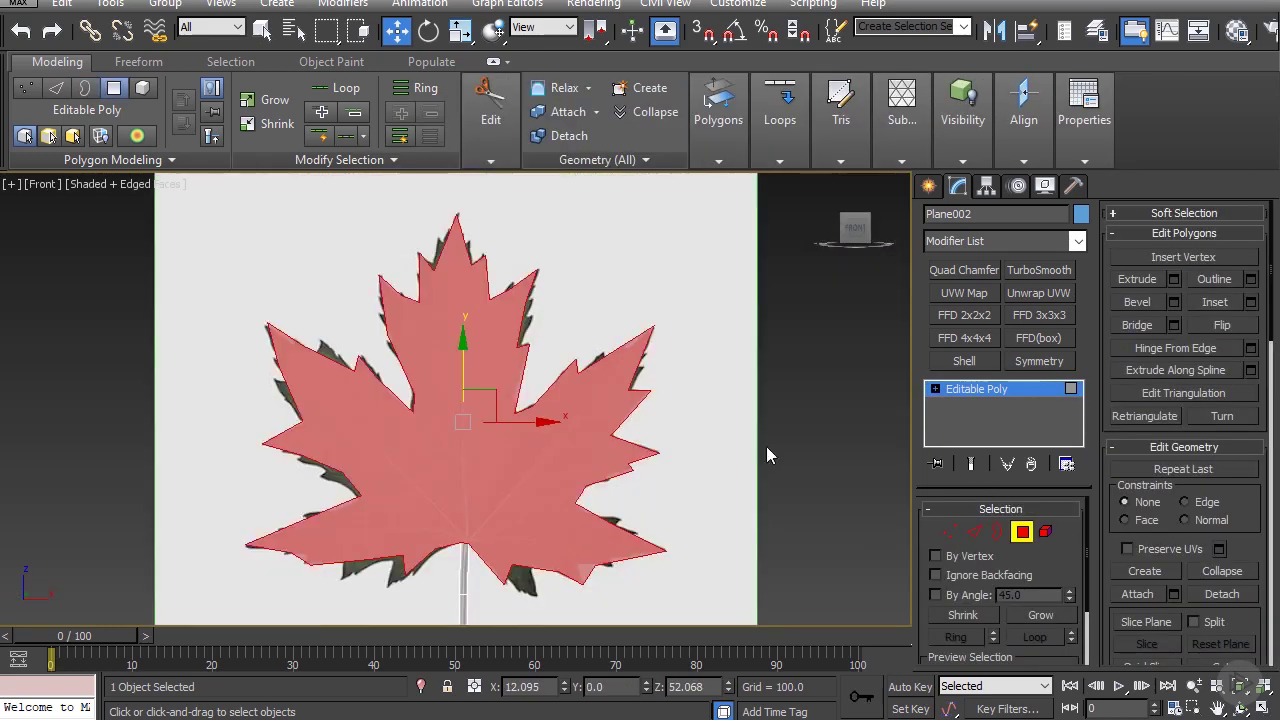
pyautogui.click(1252, 303)
pyautogui.moveTo(467, 444); pyautogui.dragTo(469, 437)
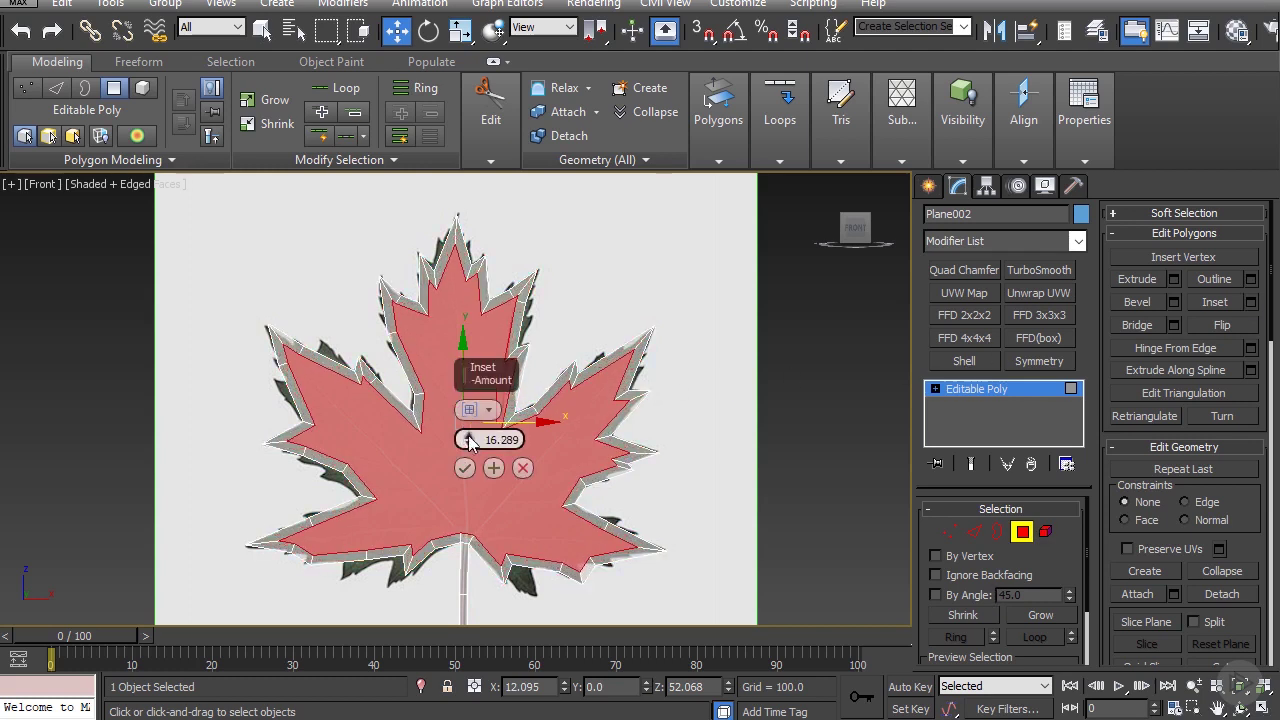
pyautogui.click(492, 468)
pyautogui.click(464, 468)
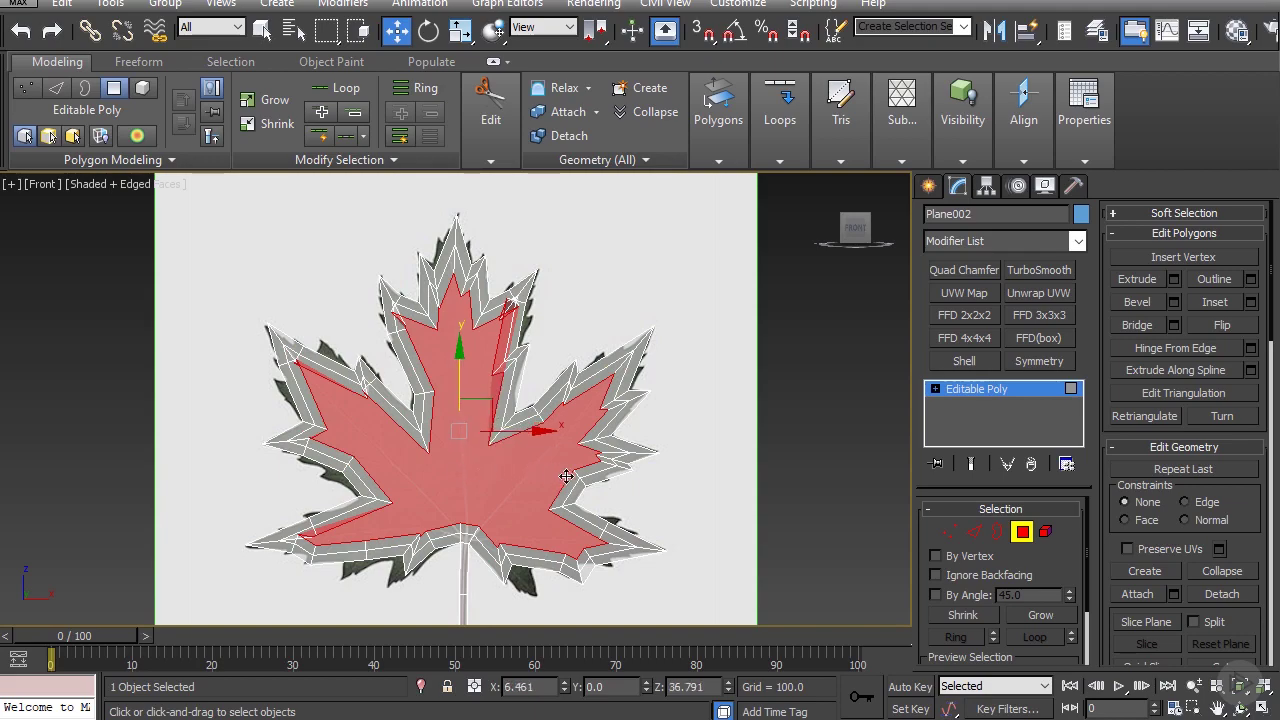
# Step: Select the polygons across the leaf's side wall in the top view and return to the front view
pyautogui.keyDown('alt'); pyautogui.moveTo(466, 470); pyautogui.dragTo(747, 476, button='middle'); pyautogui.keyUp('alt')
pyautogui.click(976, 390)
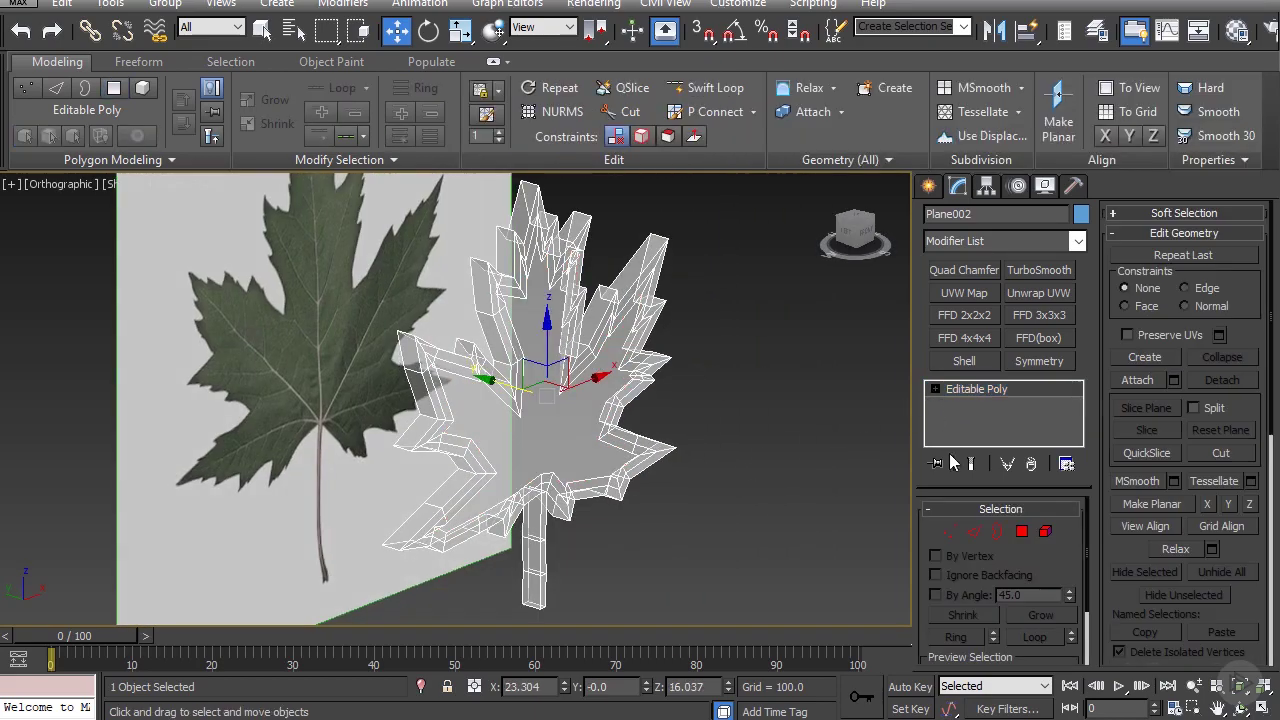
pyautogui.click(1030, 535)
pyautogui.press('t')
pyautogui.scroll(5, 560, 430)
pyautogui.click(560, 377)
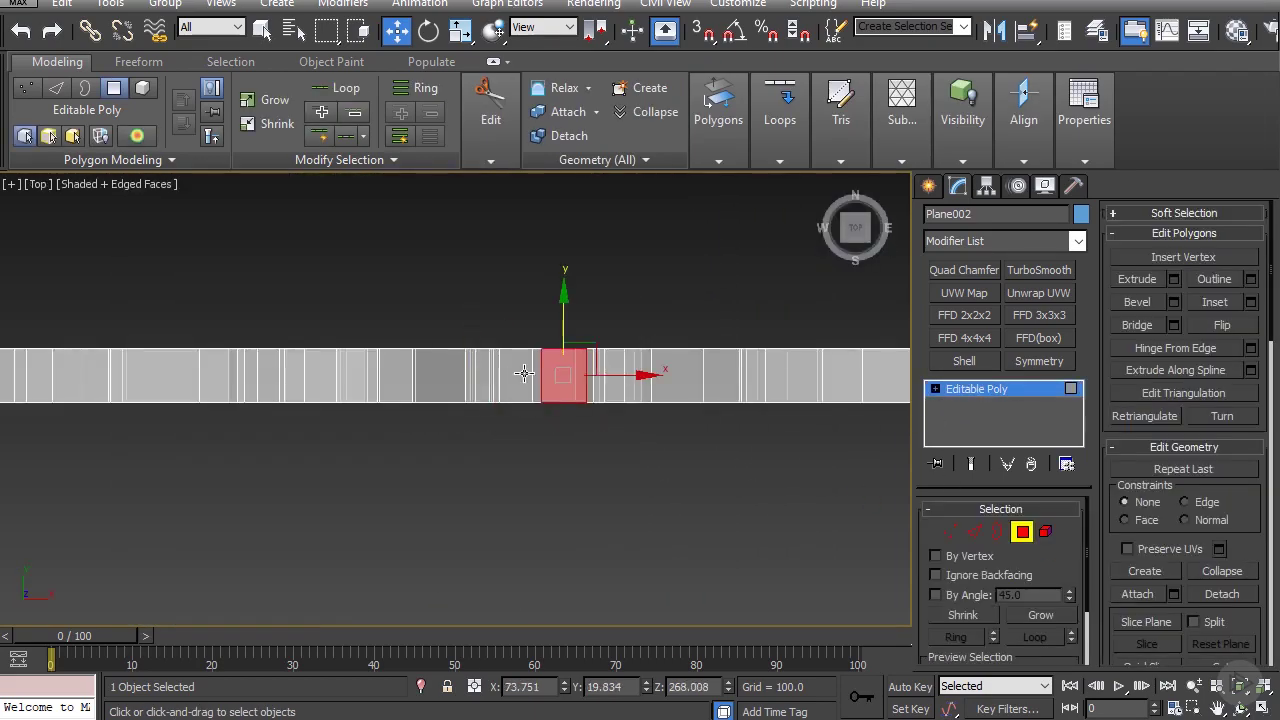
pyautogui.hotkey('ctrl', 'a')
pyautogui.keyDown('alt'); pyautogui.moveTo(550, 457); pyautogui.dragTo(626, 320, button='middle'); pyautogui.keyUp('alt')
pyautogui.press('f')
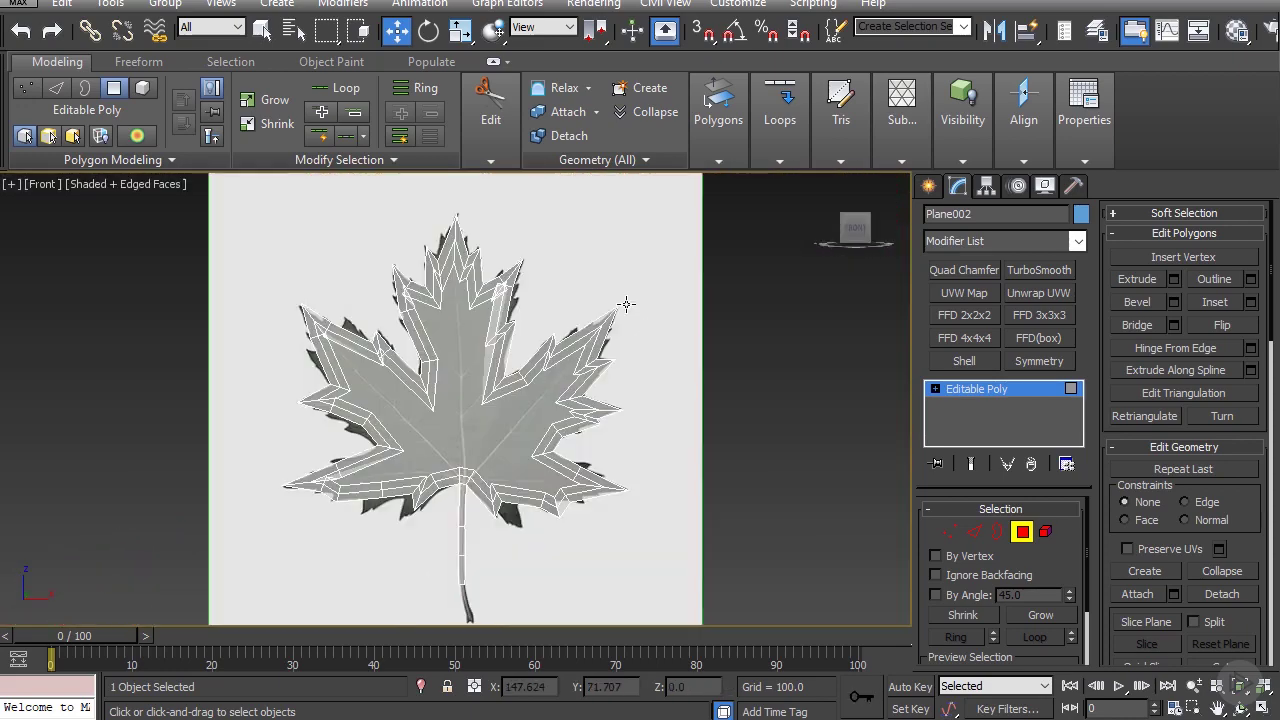
# Step: Add a Shell modifier to the leaf with an inner amount of 24.35
pyautogui.click(964, 361)
pyautogui.keyDown('alt'); pyautogui.moveTo(806, 389); pyautogui.dragTo(739, 457, button='middle'); pyautogui.keyUp('alt')
pyautogui.moveTo(1069, 517); pyautogui.dragTo(643, 141)
pyautogui.keyDown('alt'); pyautogui.moveTo(644, 261); pyautogui.dragTo(560, 268, button='middle'); pyautogui.keyUp('alt')
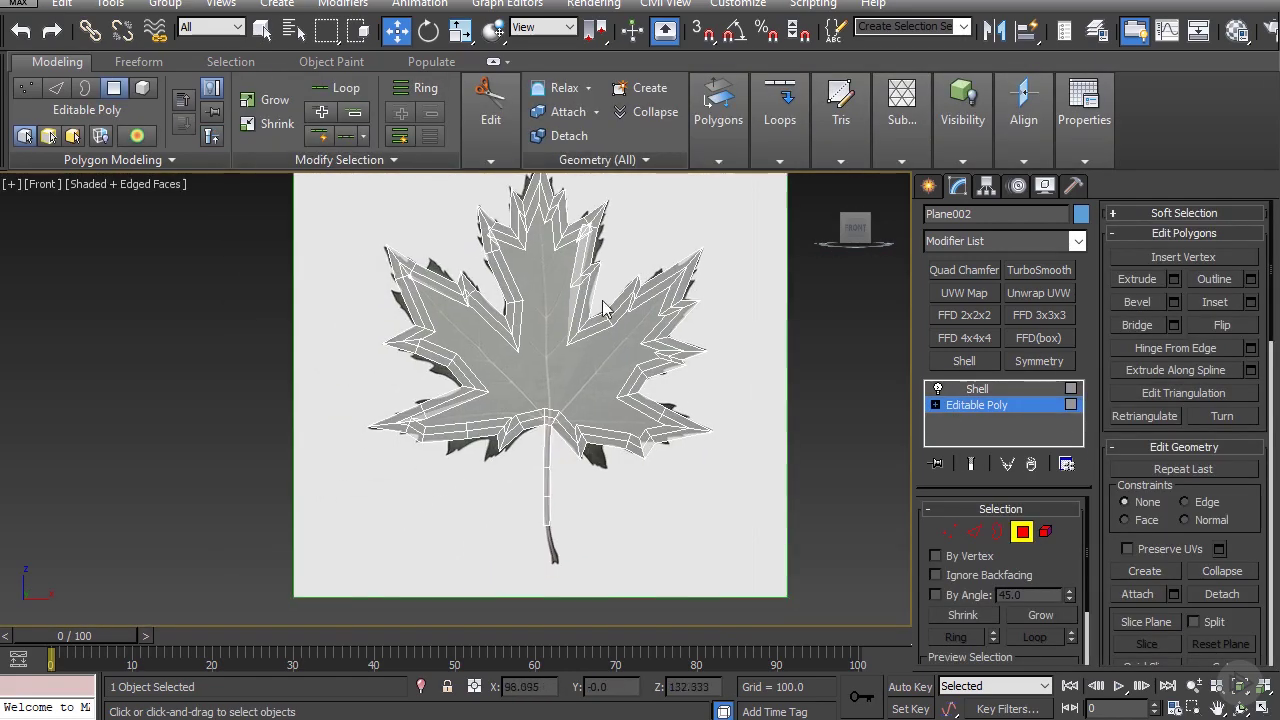
# Step: Connect the two innermost inset vertices across the base of the top lobe
pyautogui.scroll(4, 730, 430)
pyautogui.click(949, 531)
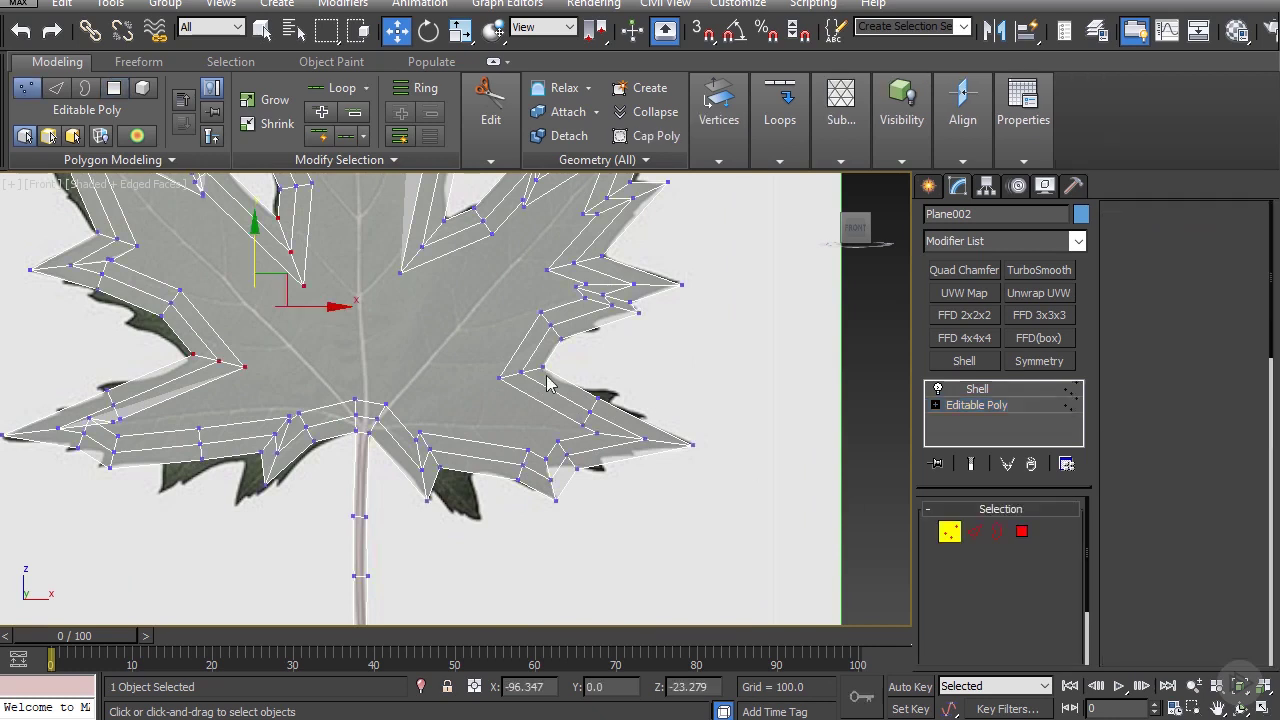
pyautogui.moveTo(381, 297); pyautogui.dragTo(350, 297)
pyautogui.rightClick(350, 297)
pyautogui.moveTo(279, 319); pyautogui.dragTo(415, 262)
pyautogui.hotkey('ctrl', 'shift', 'e')
# Step: Connect the innermost inset vertices across the bases of the upper-left, lower-left and lower-right lobes
pyautogui.click(304, 286)
pyautogui.keyDown('ctrl'); pyautogui.click(245, 367); pyautogui.keyUp('ctrl')
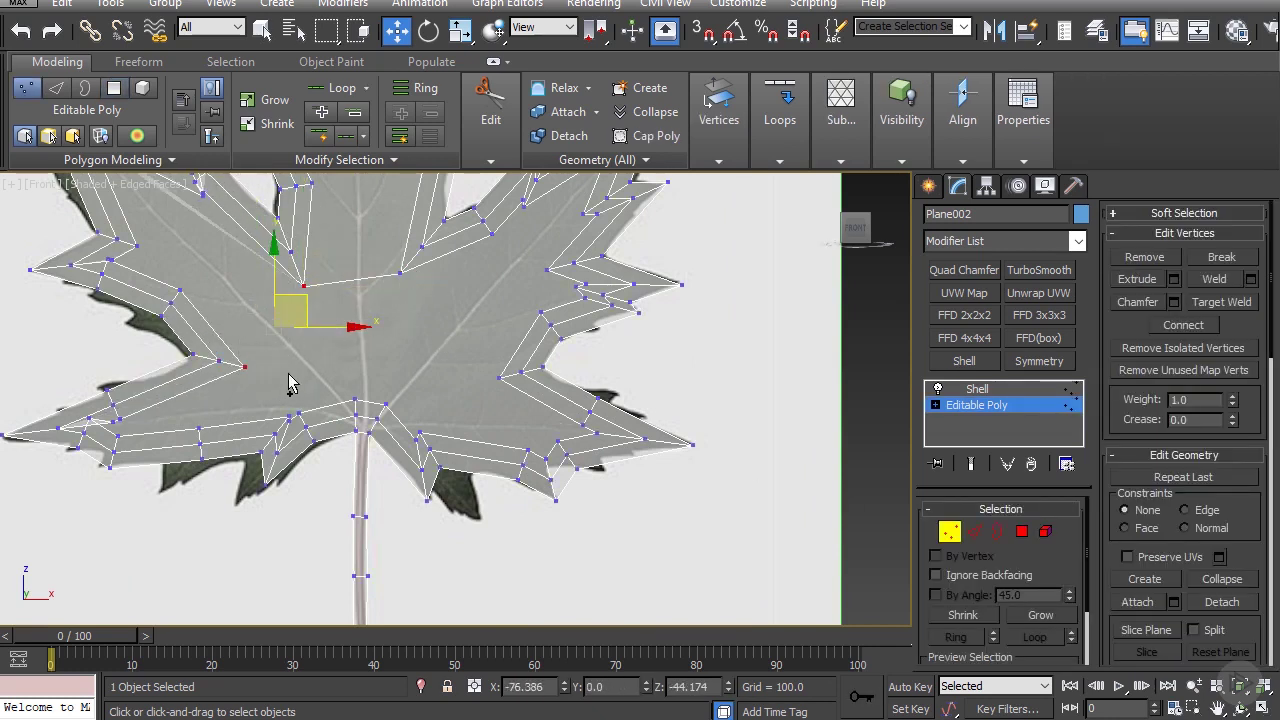
pyautogui.click(245, 367)
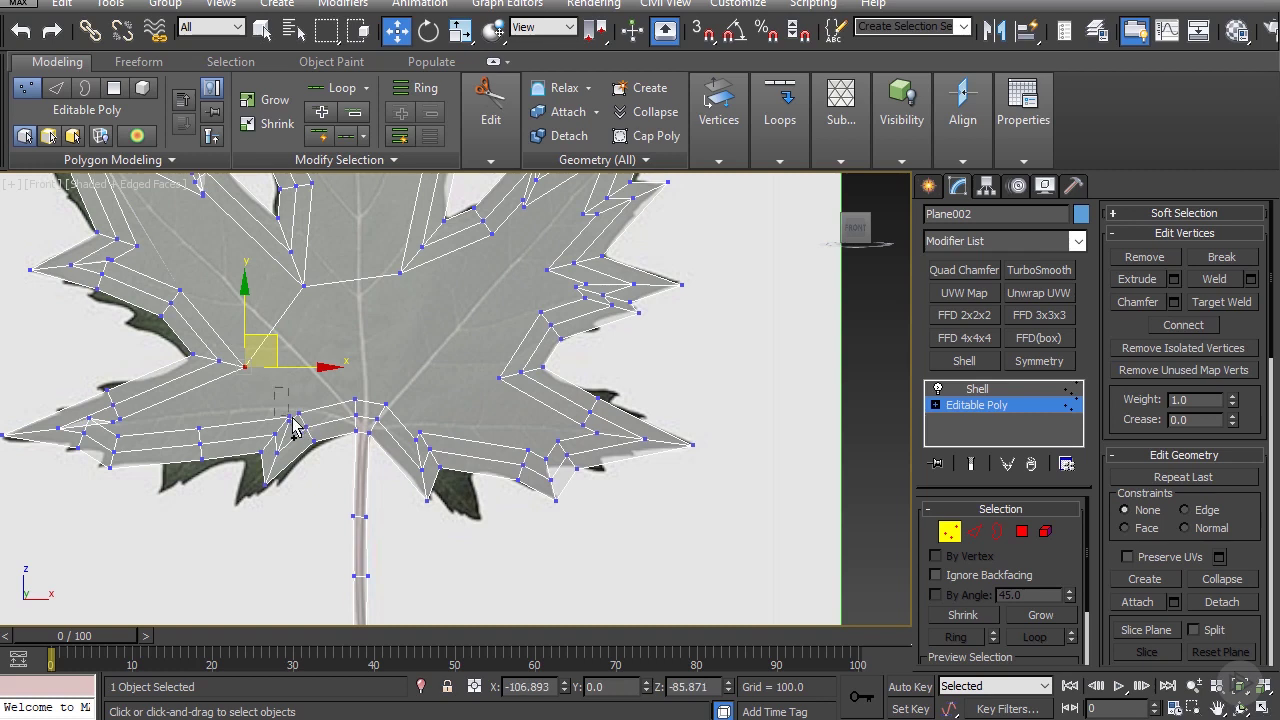
pyautogui.keyDown('ctrl'); pyautogui.moveTo(293, 427); pyautogui.dragTo(293, 427); pyautogui.keyUp('ctrl')
pyautogui.scroll(2, 520, 370)
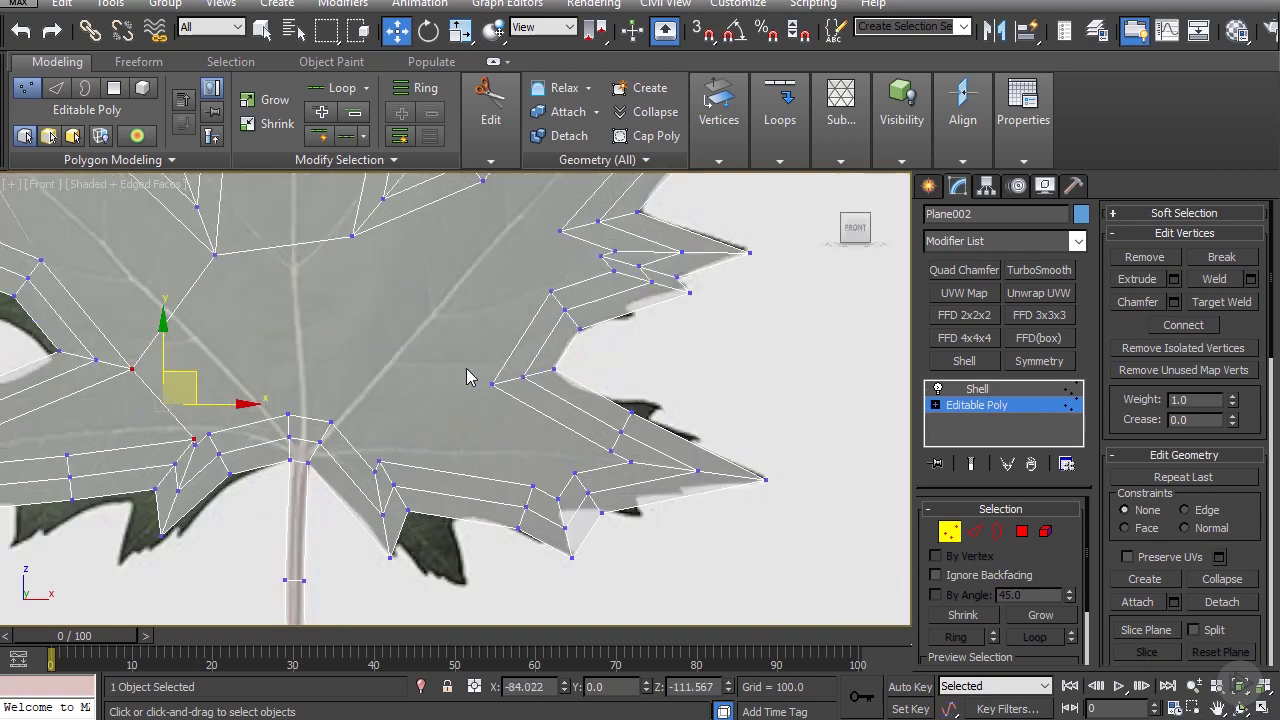
pyautogui.keyDown('ctrl'); pyautogui.click(380, 461); pyautogui.keyUp('ctrl')
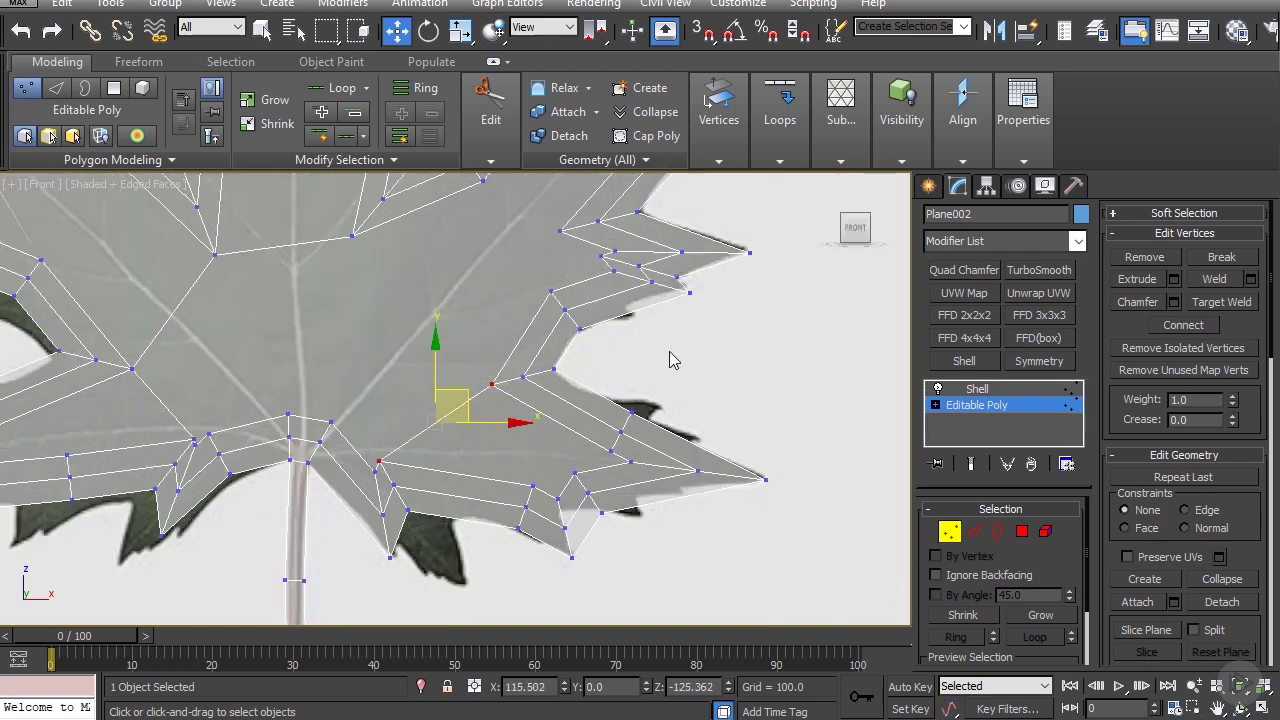
# Step: Connect opposite inner inset vertices across the upper-right and upper-left lobes, including a second edge farther out on the upper-right lobe
pyautogui.moveTo(477, 184); pyautogui.dragTo(501, 283, button='middle')
pyautogui.click(505, 281)
pyautogui.keyDown('ctrl'); pyautogui.click(575, 392); pyautogui.keyUp('ctrl')
pyautogui.scroll(2, 547, 322)
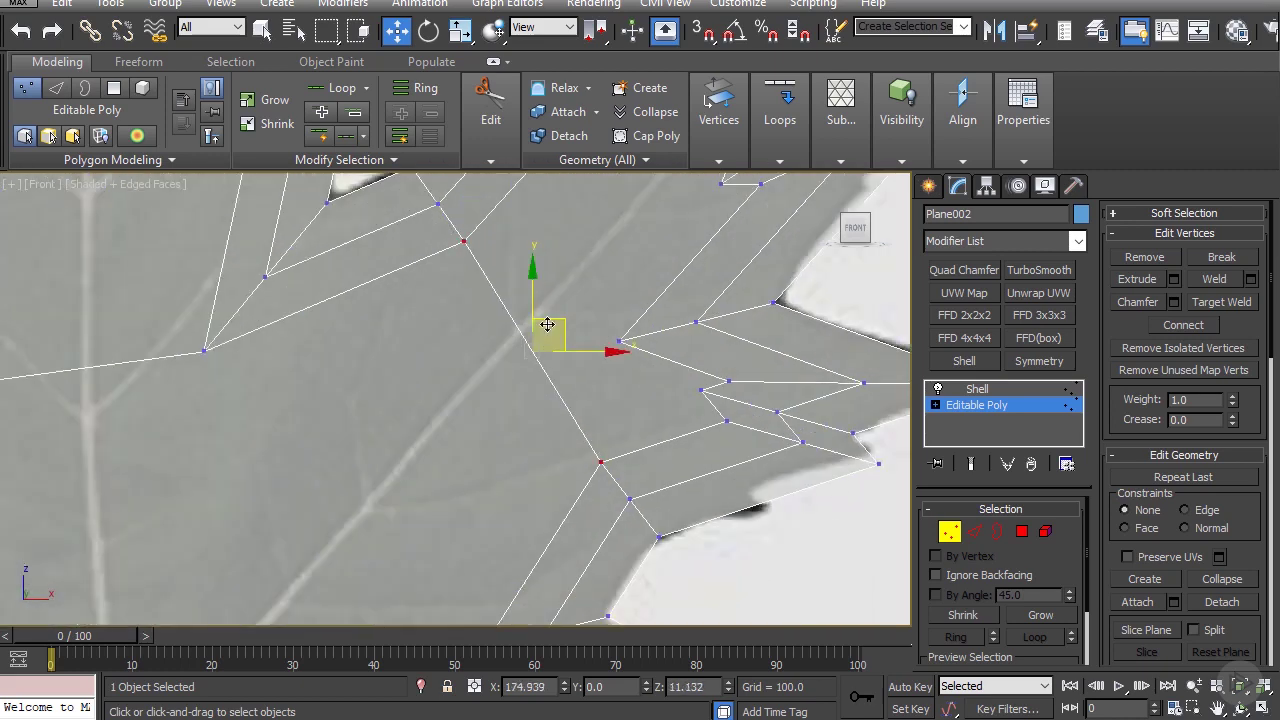
pyautogui.scroll(-3, 546, 323)
pyautogui.moveTo(233, 286); pyautogui.dragTo(303, 291, button='middle')
pyautogui.click(297, 257)
pyautogui.keyDown('ctrl'); pyautogui.click(275, 352); pyautogui.keyUp('ctrl')
pyautogui.scroll(3, 494, 392)
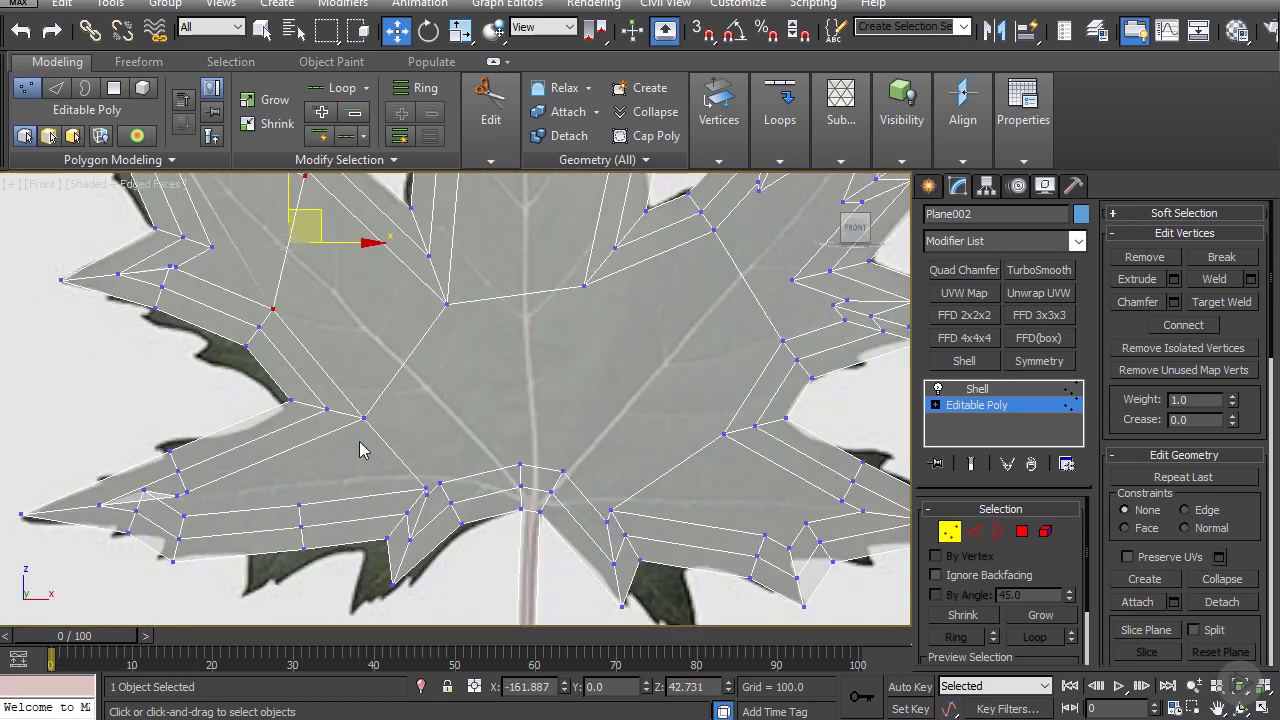
pyautogui.click(682, 244)
pyautogui.keyDown('ctrl'); pyautogui.click(717, 335); pyautogui.keyUp('ctrl')
pyautogui.hotkey('ctrl', 'shift', 'e')
pyautogui.scroll(-3, 604, 352)
pyautogui.scroll(1, 604, 352)
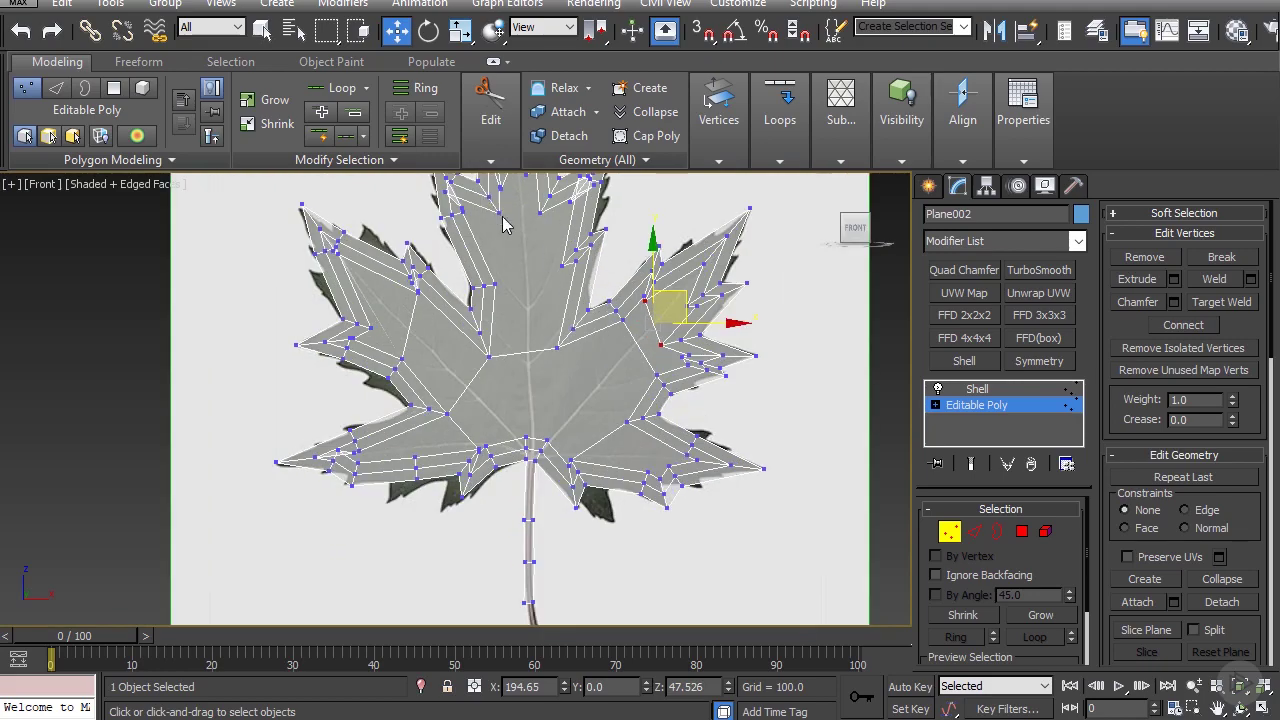
# Step: Connect opposite inner inset vertices across the upper and middle parts of the top lobe
pyautogui.click(499, 213)
pyautogui.keyDown('ctrl'); pyautogui.click(541, 213); pyautogui.keyUp('ctrl')
pyautogui.click(520, 216)
pyautogui.scroll(-3, 532, 274)
pyautogui.moveTo(528, 284); pyautogui.dragTo(536, 322, button='middle')
pyautogui.scroll(3, 536, 322)
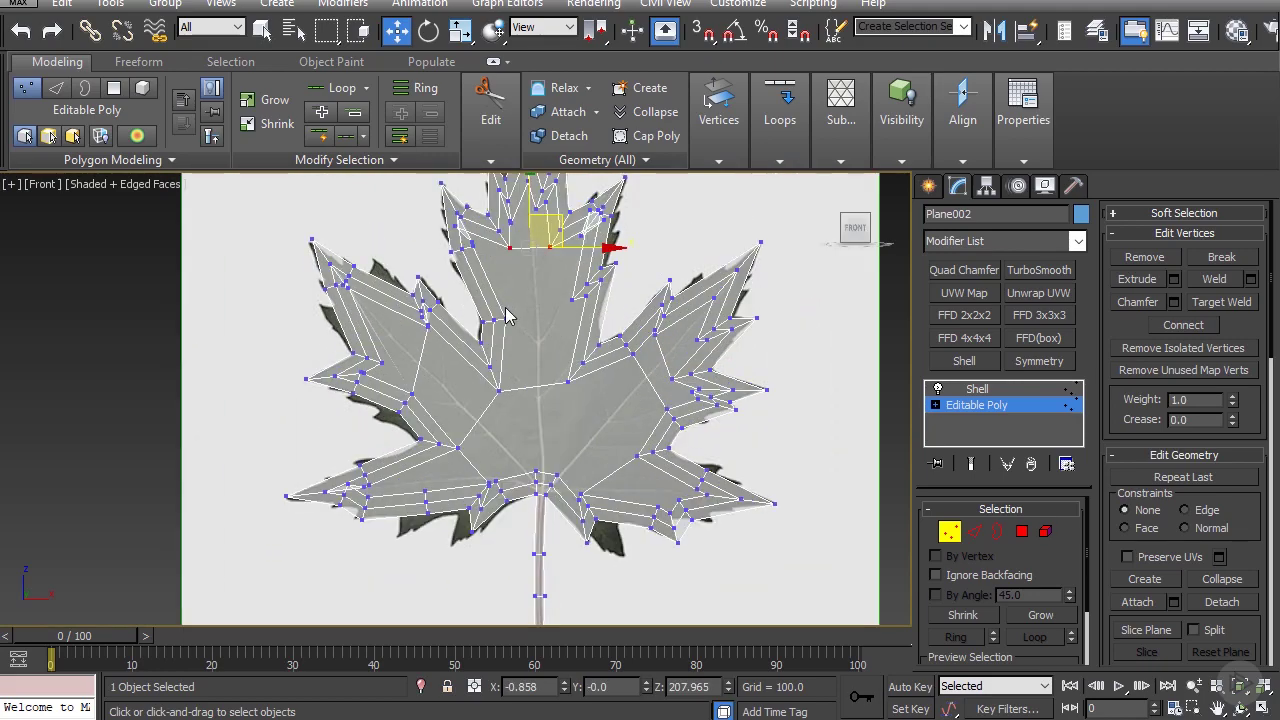
# Step: Go back to the leaf's Shell modifier and turn off the see-through display of the leaf
pyautogui.click(990, 390)
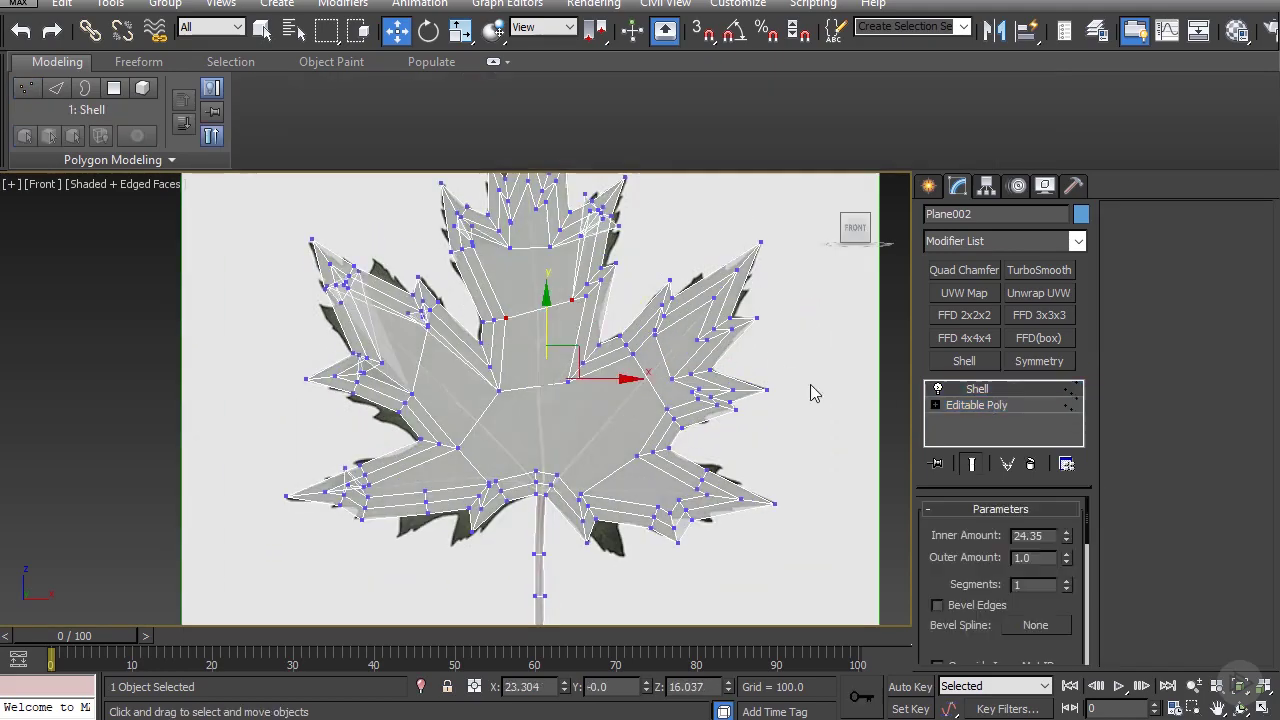
pyautogui.scroll(-3, 640, 370)
pyautogui.keyDown('alt'); pyautogui.moveTo(590, 355); pyautogui.dragTo(897, 369, button='middle'); pyautogui.keyUp('alt')
pyautogui.scroll(3, 898, 369)
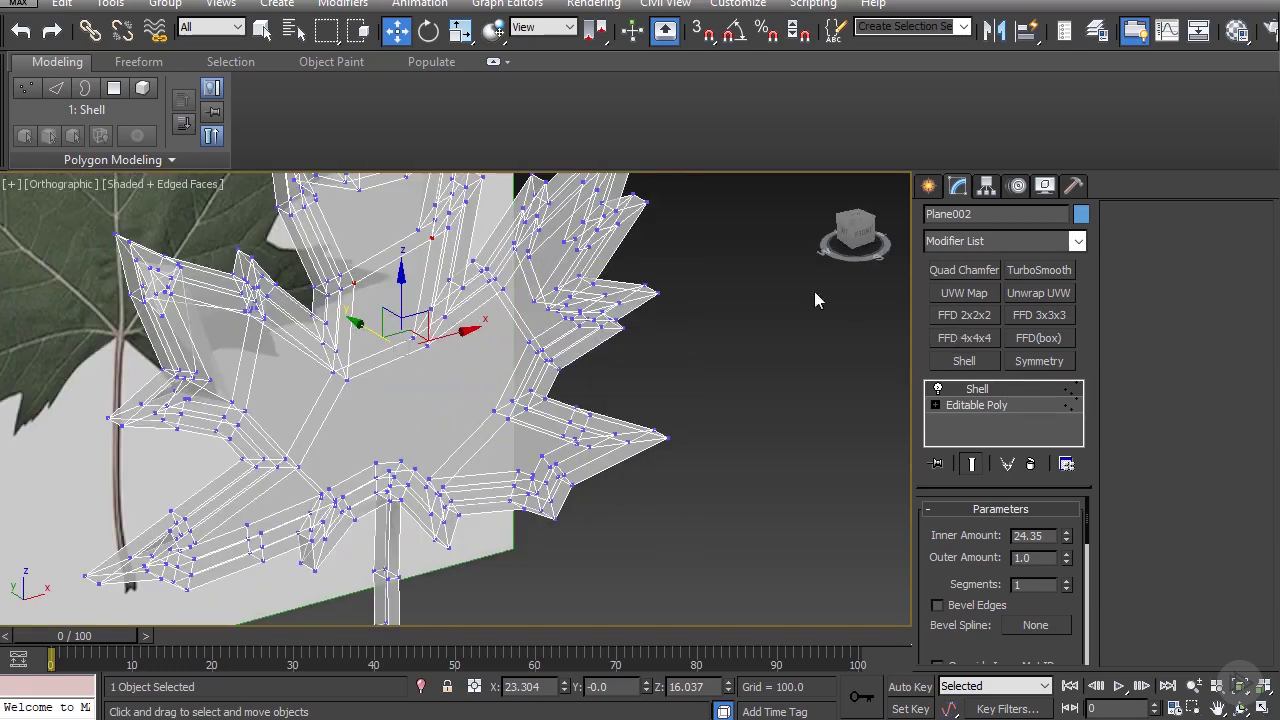
pyautogui.hotkey('alt', 'x')
pyautogui.scroll(-3, 706, 286)
pyautogui.moveTo(719, 294); pyautogui.dragTo(822, 303, button='middle')
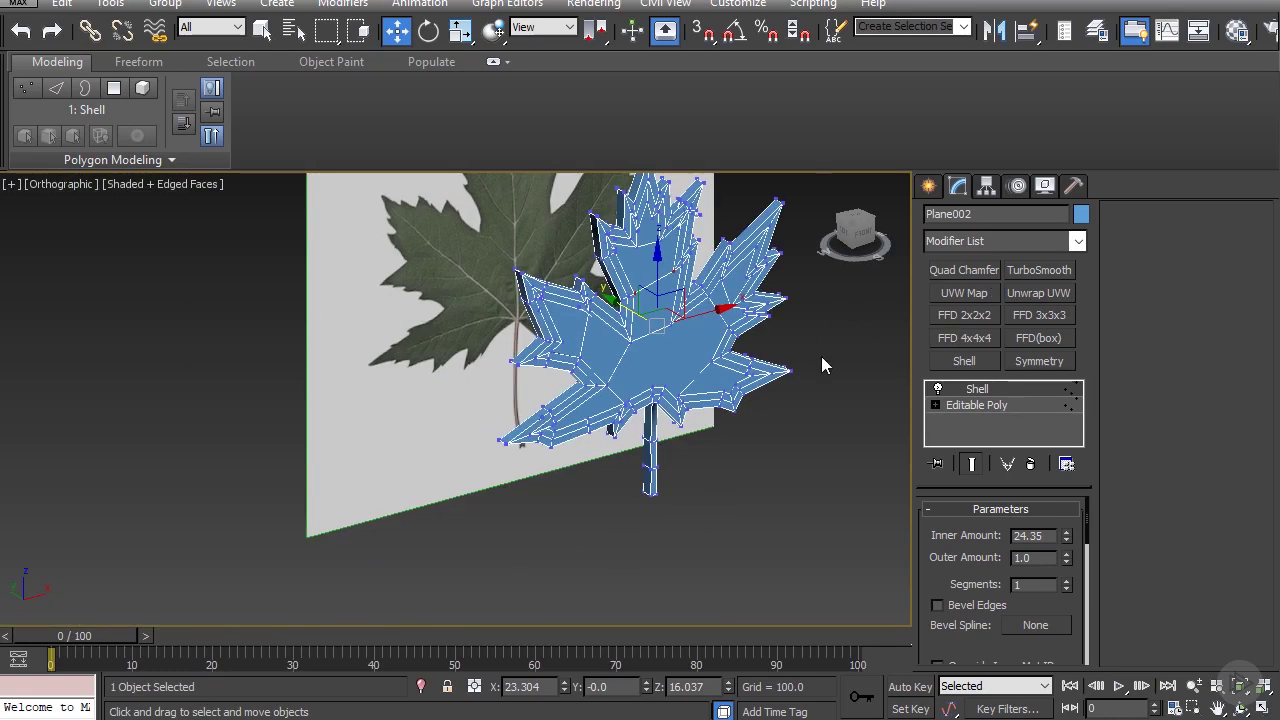
pyautogui.scroll(4, 822, 358)
# Step: Add a TurboSmooth modifier with 2 iterations to the leaf, deselect it and return to the front view
pyautogui.click(1010, 272)
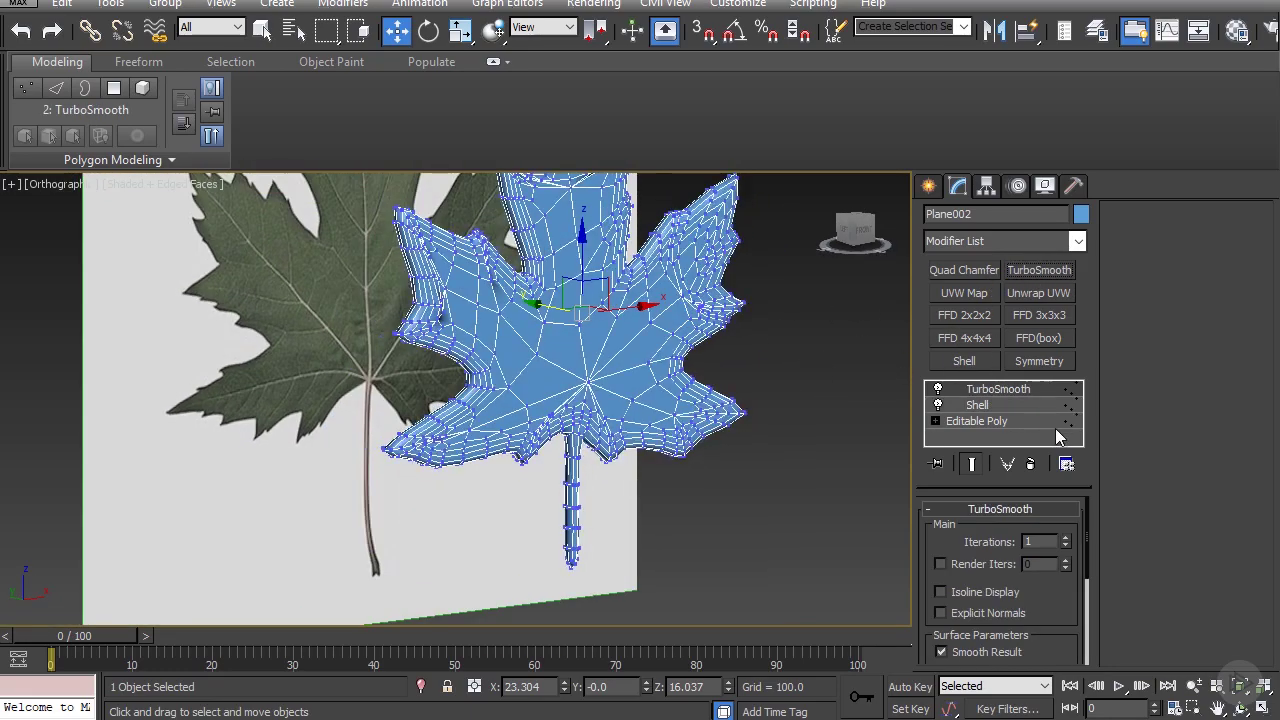
pyautogui.click(1065, 537)
pyautogui.click(822, 441)
pyautogui.press('f')
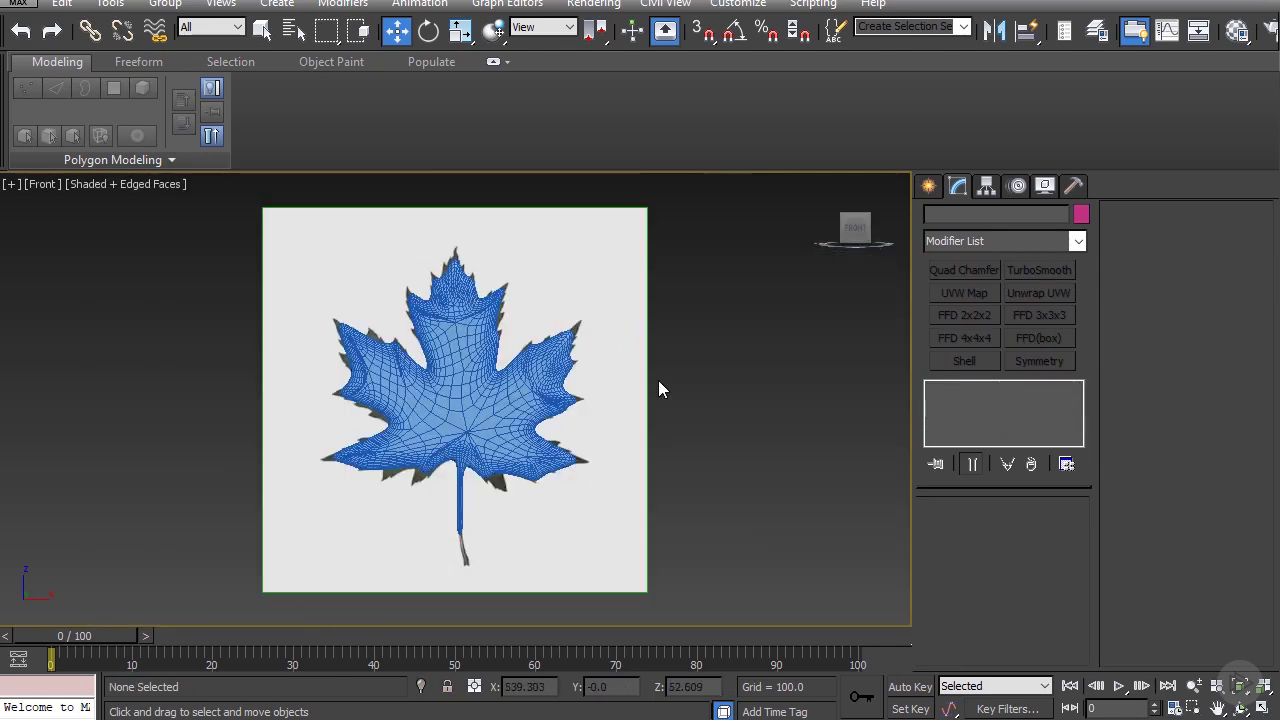
# Step: Hide the edged faces in the front view so the leaf is only shaded
pyautogui.click(100, 184)
pyautogui.click(165, 276)
pyautogui.scroll(5, 287, 358)
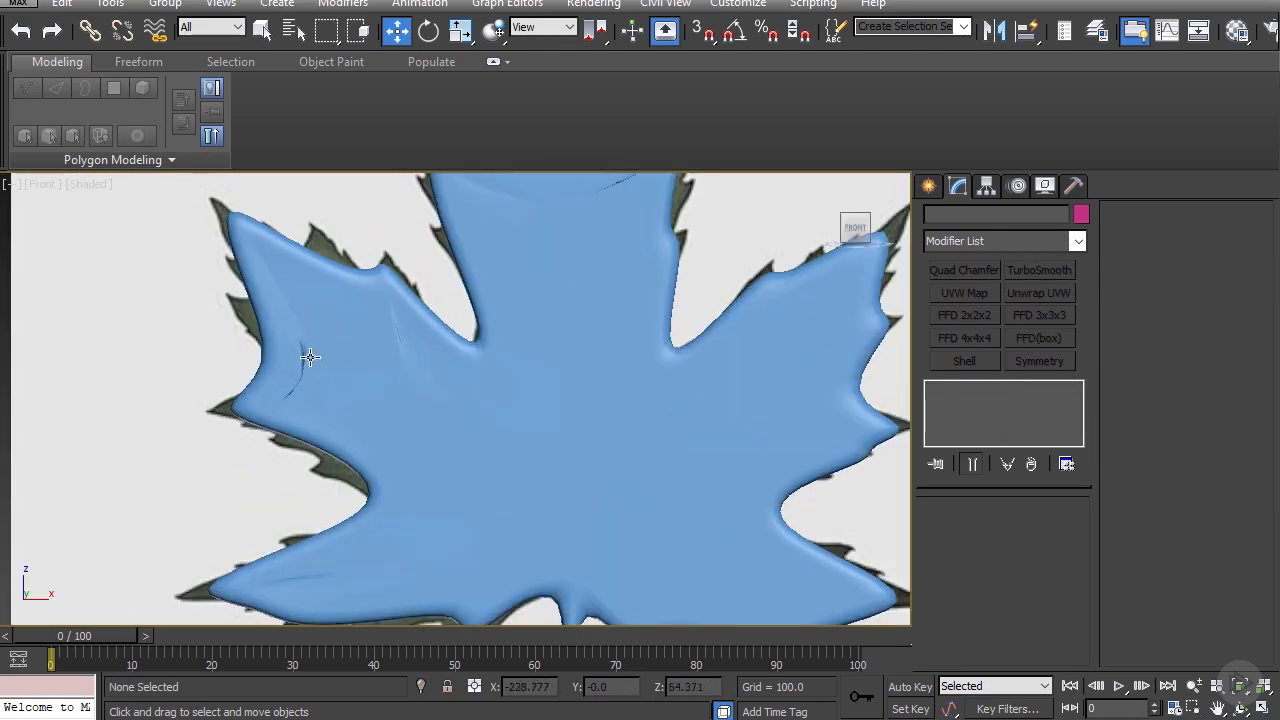
# Step: Select the leaf and edit its base-mesh vertices with the smoothed end result displayed
pyautogui.click(310, 357)
pyautogui.scroll(4, 320, 349)
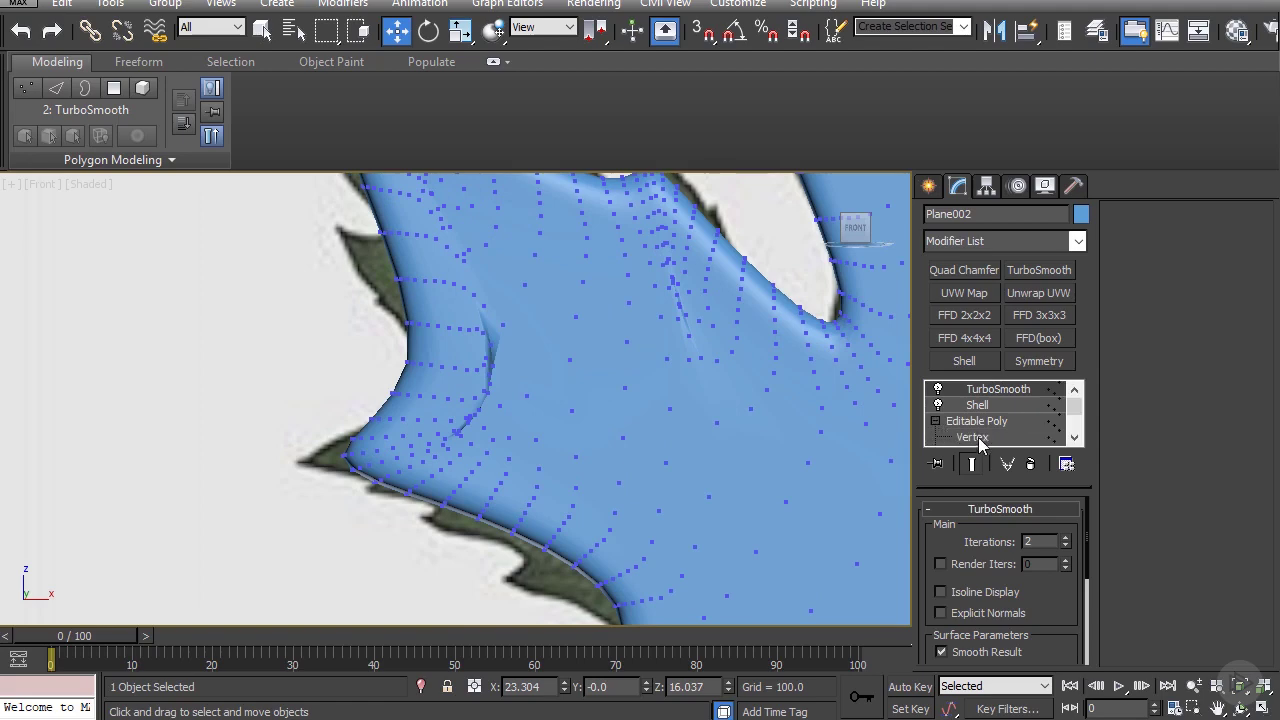
pyautogui.click(975, 438)
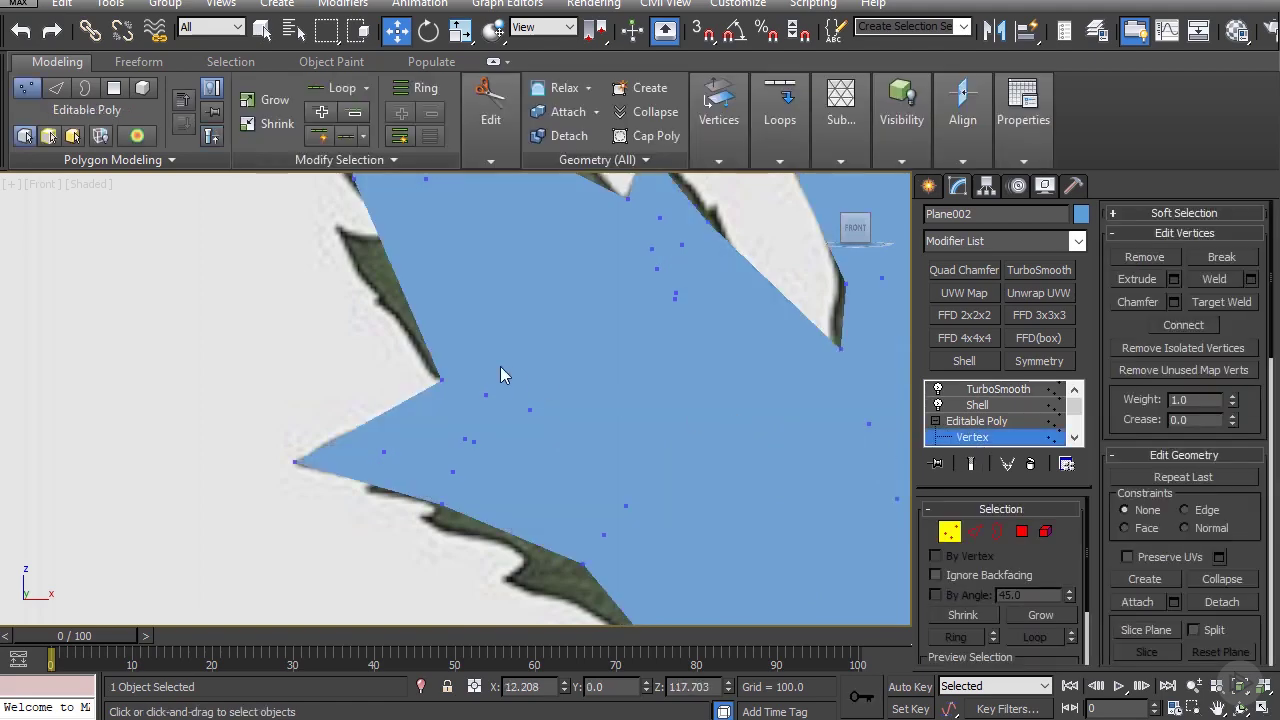
pyautogui.click(972, 464)
# Step: Connect the two inner vertices beside the crease at the lower tooth of the upper-left lobe
pyautogui.scroll(2, 505, 405)
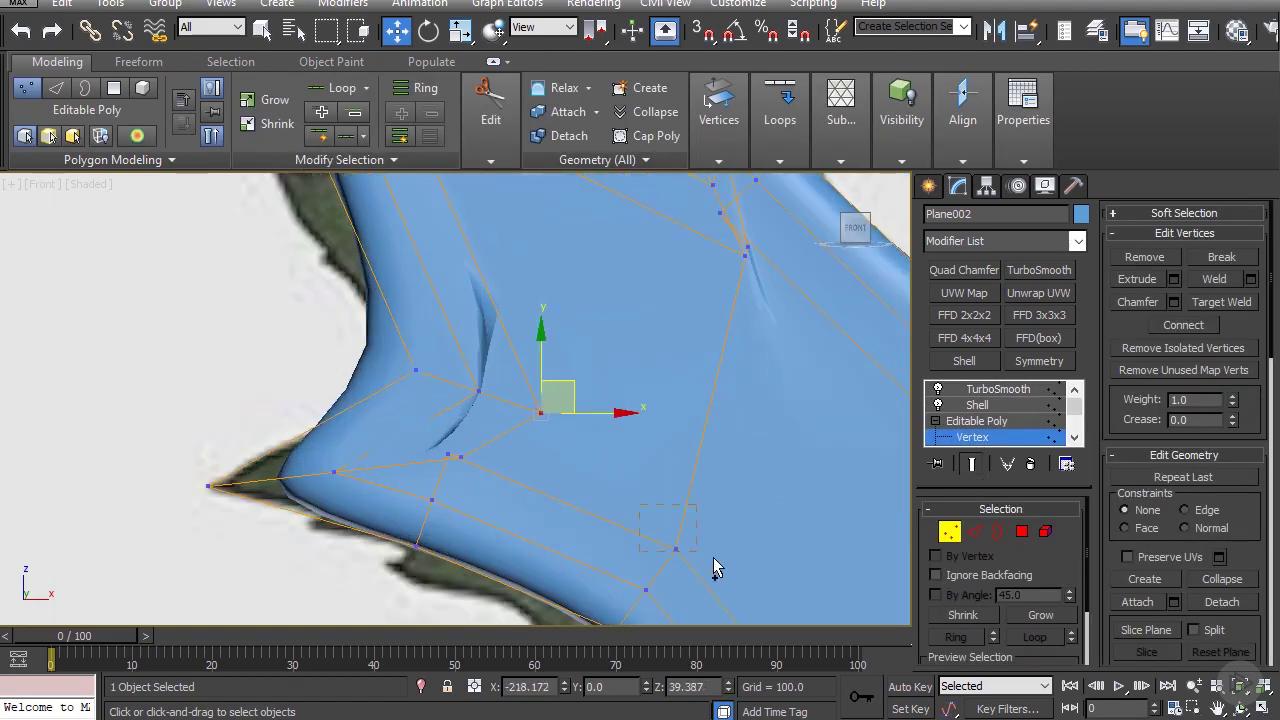
pyautogui.keyDown('ctrl'); pyautogui.click(680, 550); pyautogui.keyUp('ctrl')
pyautogui.scroll(-2, 585, 458)
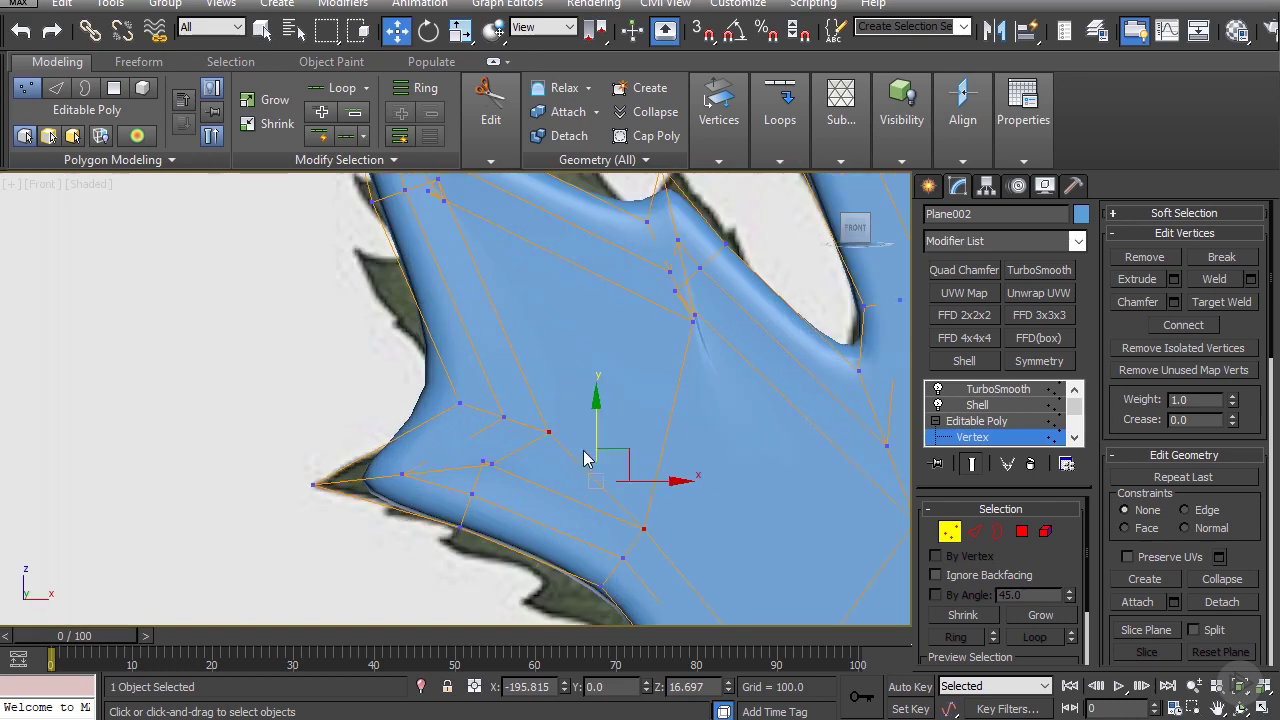
# Step: Fix the crease at the two nearly coincident inner vertices on the inner side of the upper-left lobe
pyautogui.click(697, 317)
pyautogui.scroll(3, 687, 312)
pyautogui.click(664, 272)
pyautogui.click(777, 318)
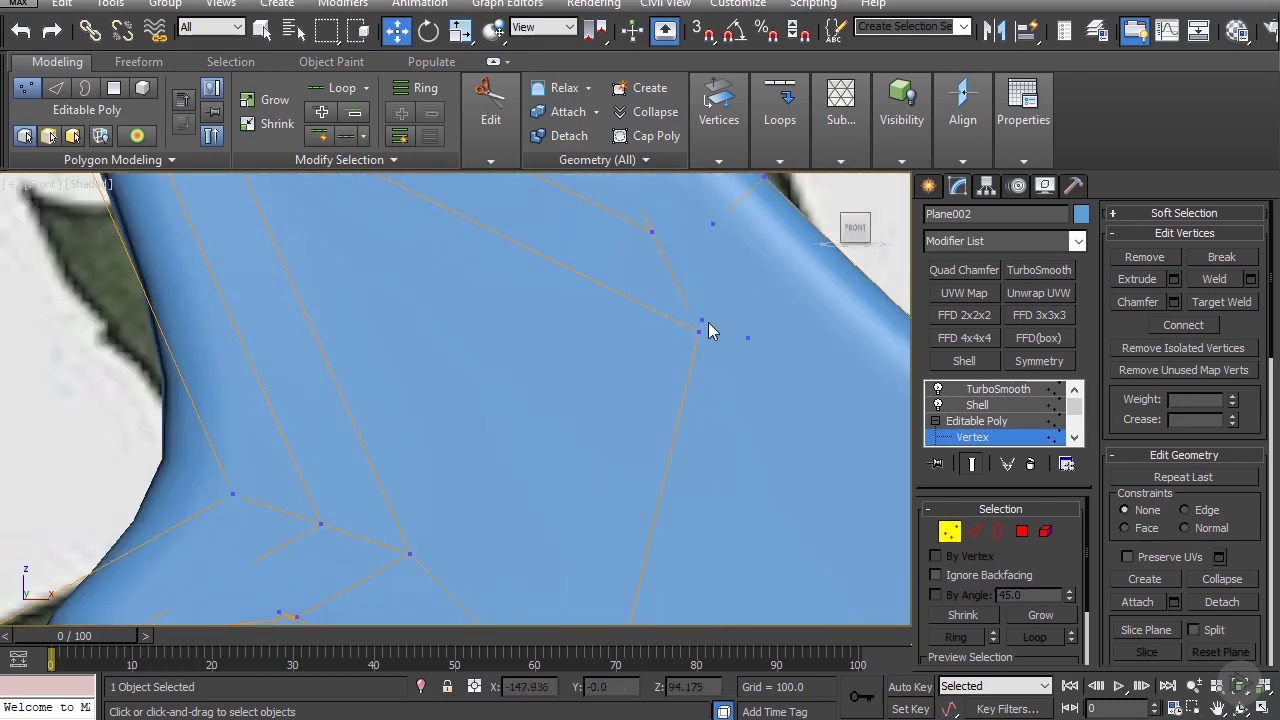
# Step: Connect the two inner vertices beside the crease near the tip of the lower-left lobe
pyautogui.scroll(-5, 651, 357)
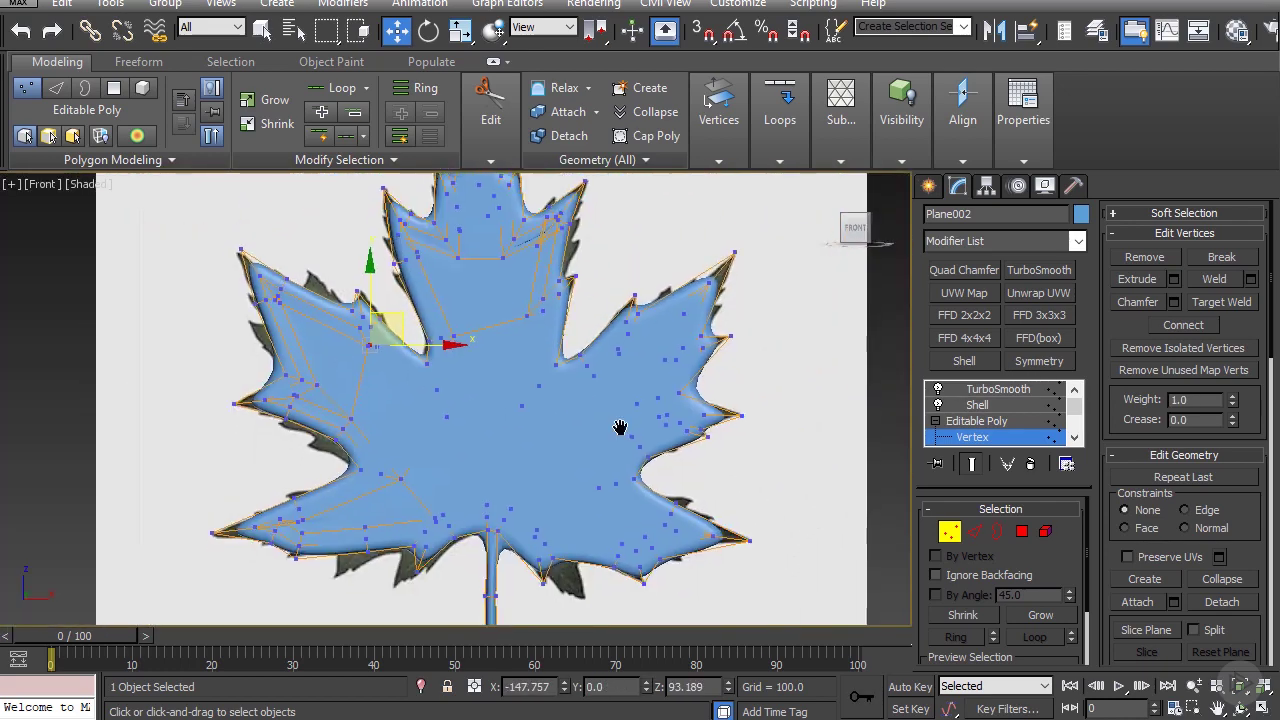
pyautogui.scroll(4, 718, 333)
pyautogui.scroll(1, 664, 448)
pyautogui.moveTo(629, 500); pyautogui.dragTo(848, 484, button='middle')
pyautogui.scroll(-1, 848, 484)
pyautogui.scroll(3, 280, 438)
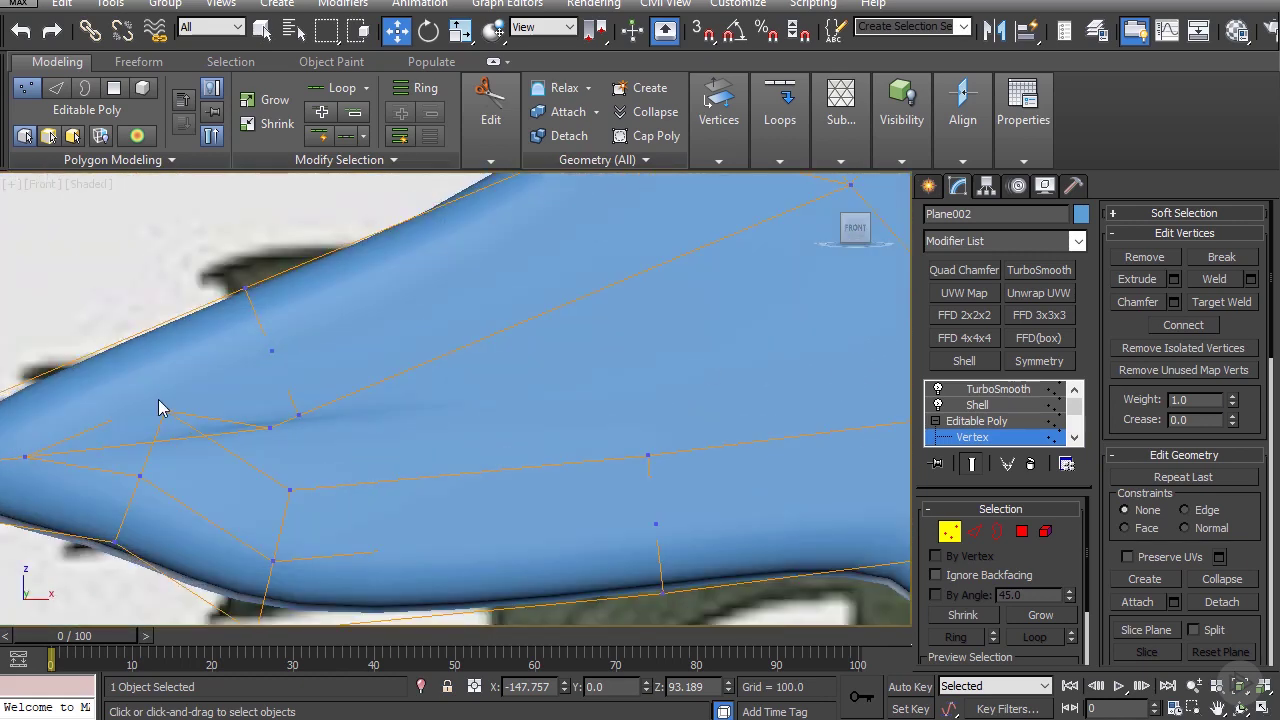
pyautogui.moveTo(269, 437); pyautogui.dragTo(346, 474)
pyautogui.click(290, 490)
pyautogui.keyDown('ctrl'); pyautogui.click(299, 416); pyautogui.keyUp('ctrl')
pyautogui.scroll(-4, 350, 458)
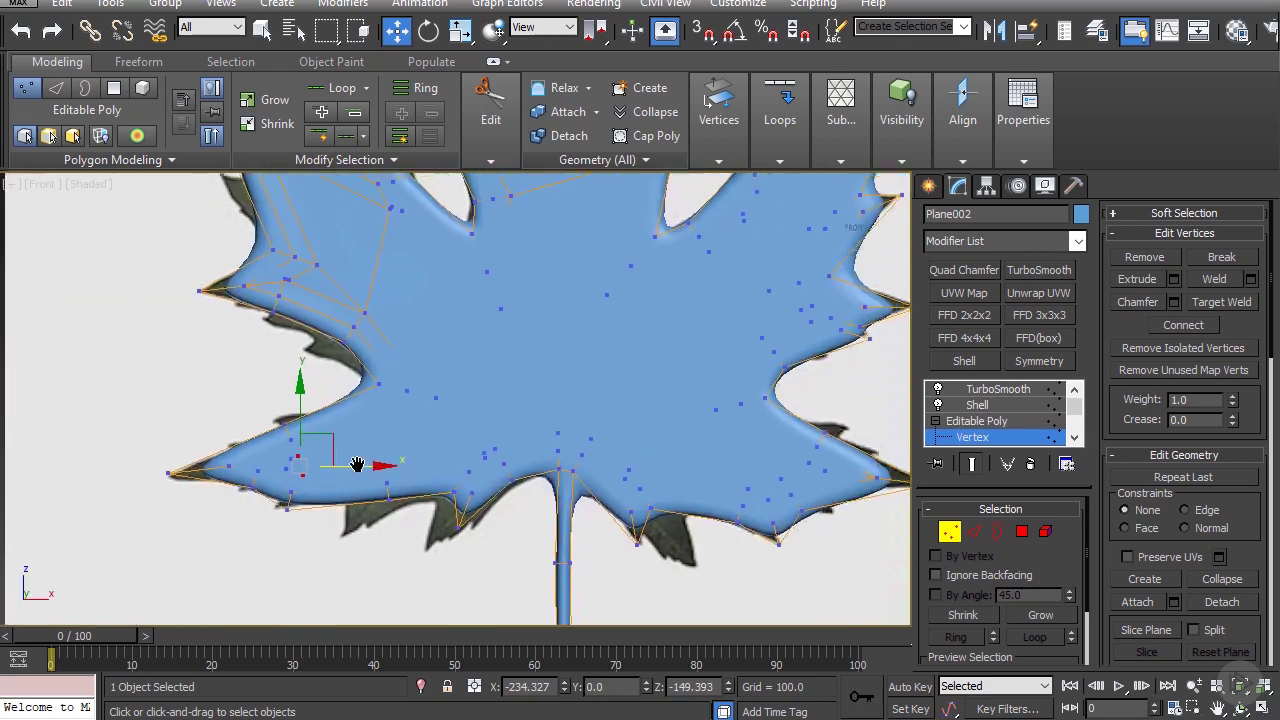
# Step: Move the inner vertex just left of the stem base away from the vertex nearly overlapping it
pyautogui.scroll(2, 606, 449)
pyautogui.scroll(2, 343, 474)
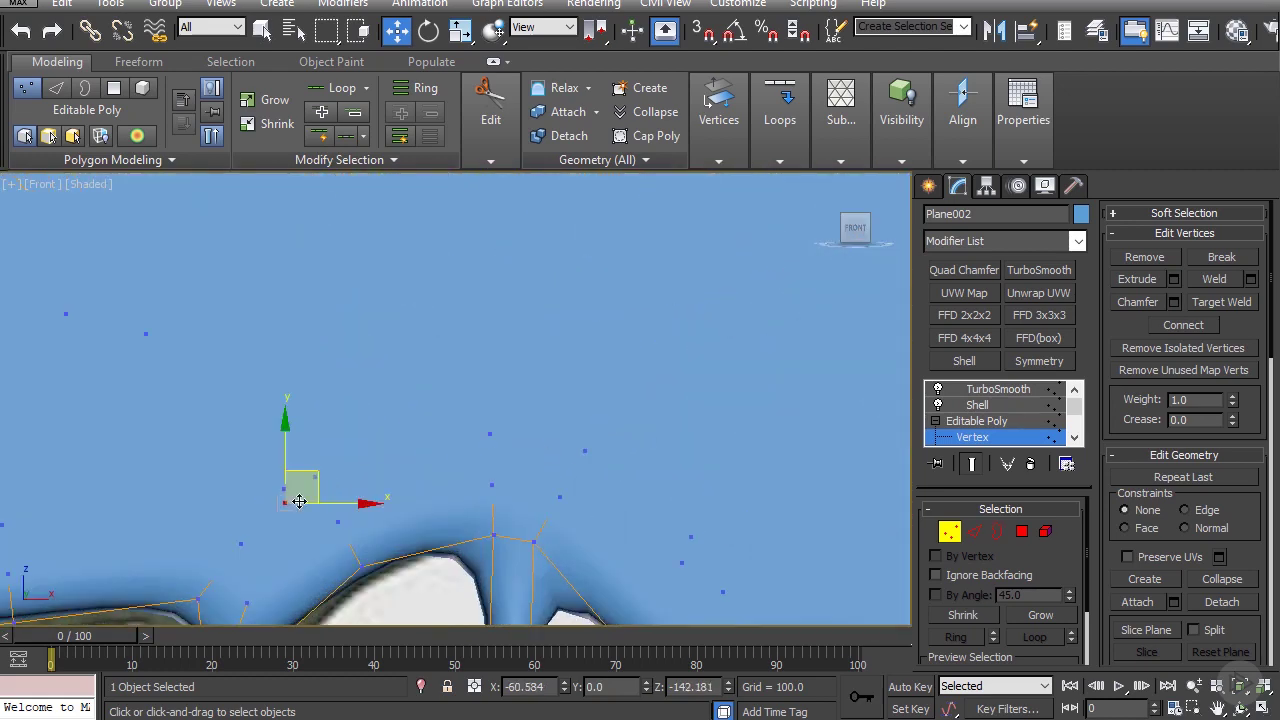
pyautogui.scroll(-3, 291, 480)
pyautogui.scroll(3, 334, 486)
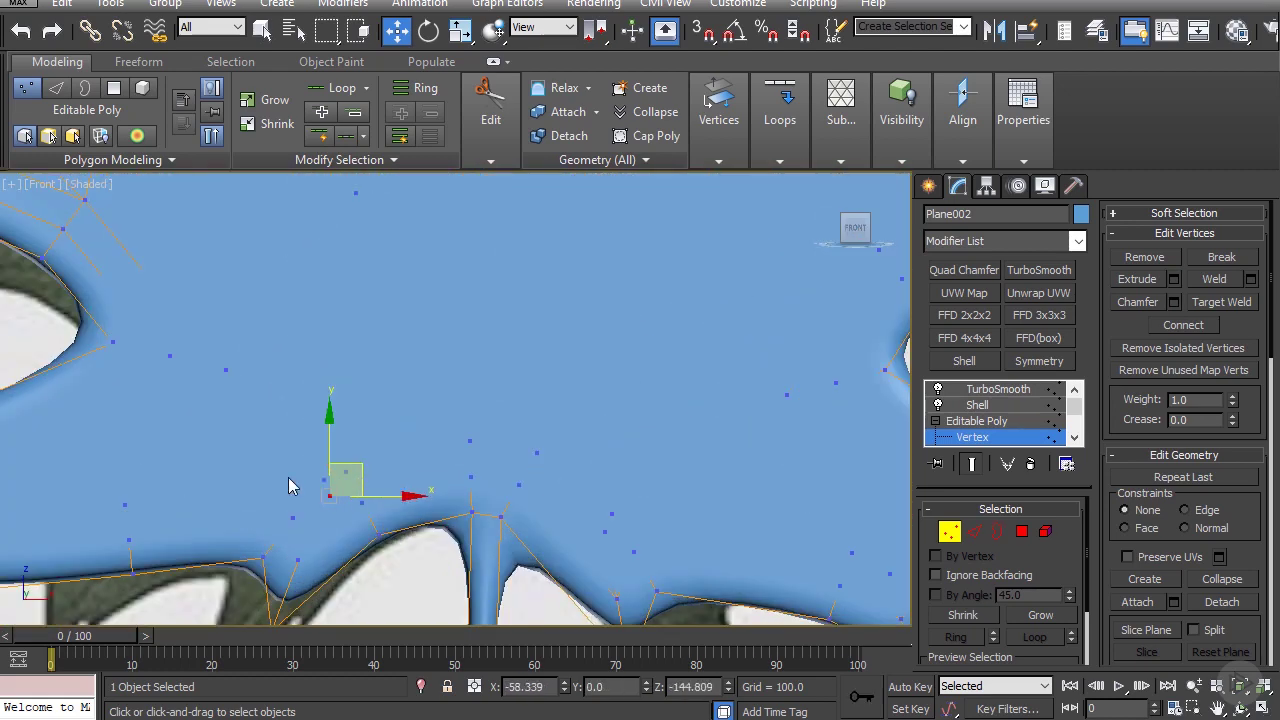
pyautogui.scroll(-4, 330, 450)
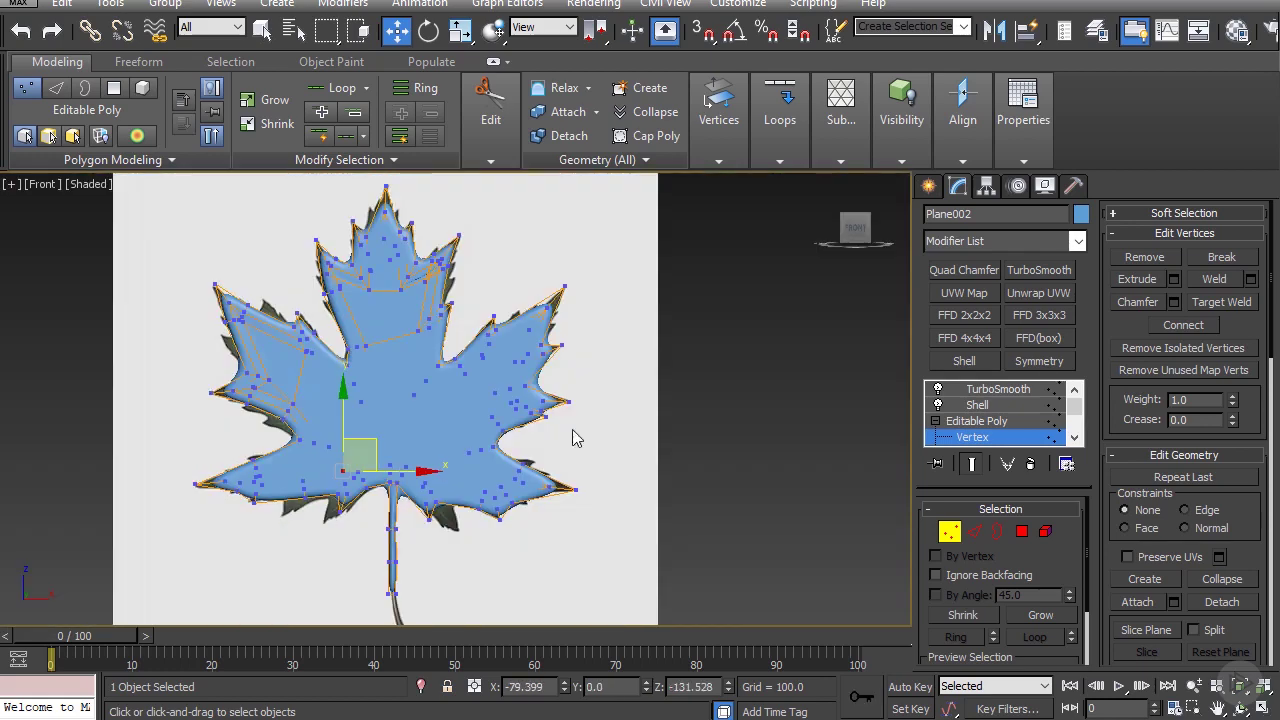
# Step: Return to the TurboSmooth result and inspect the leaf's surface for remaining creases, especially across the top lobe
pyautogui.click(993, 390)
pyautogui.scroll(-2, 701, 408)
pyautogui.keyDown('alt'); pyautogui.moveTo(701, 408); pyautogui.dragTo(765, 419, button='middle'); pyautogui.keyUp('alt')
pyautogui.scroll(6, 383, 263)
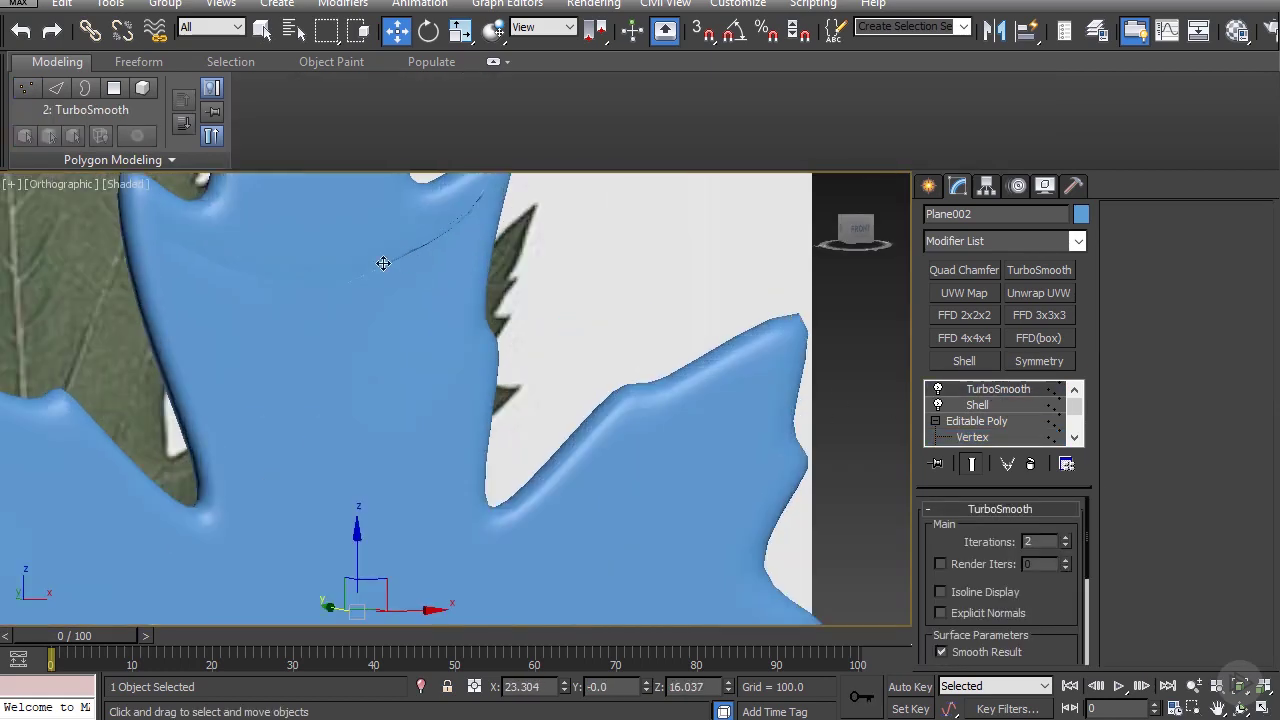
pyautogui.press('f')
pyautogui.scroll(5, 443, 263)
# Step: Spread apart the crowded inner vertices around the creases on both sides of the top lobe
pyautogui.click(970, 437)
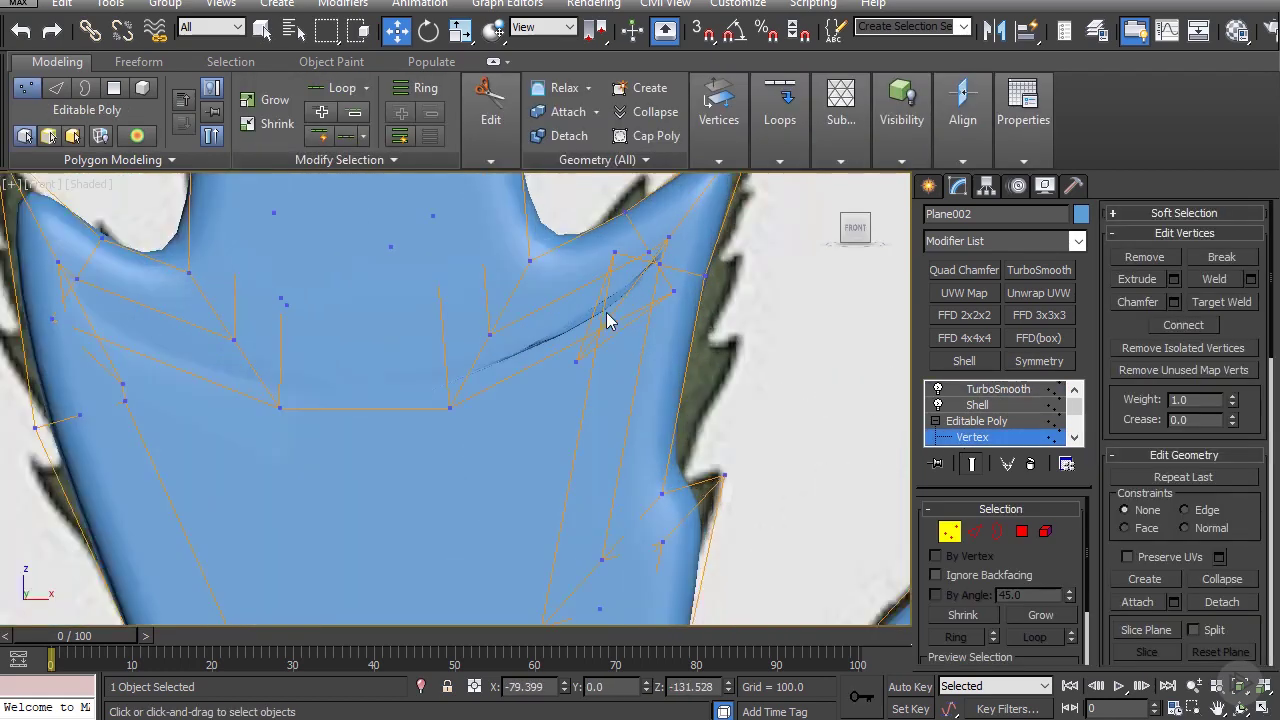
pyautogui.scroll(2, 610, 305)
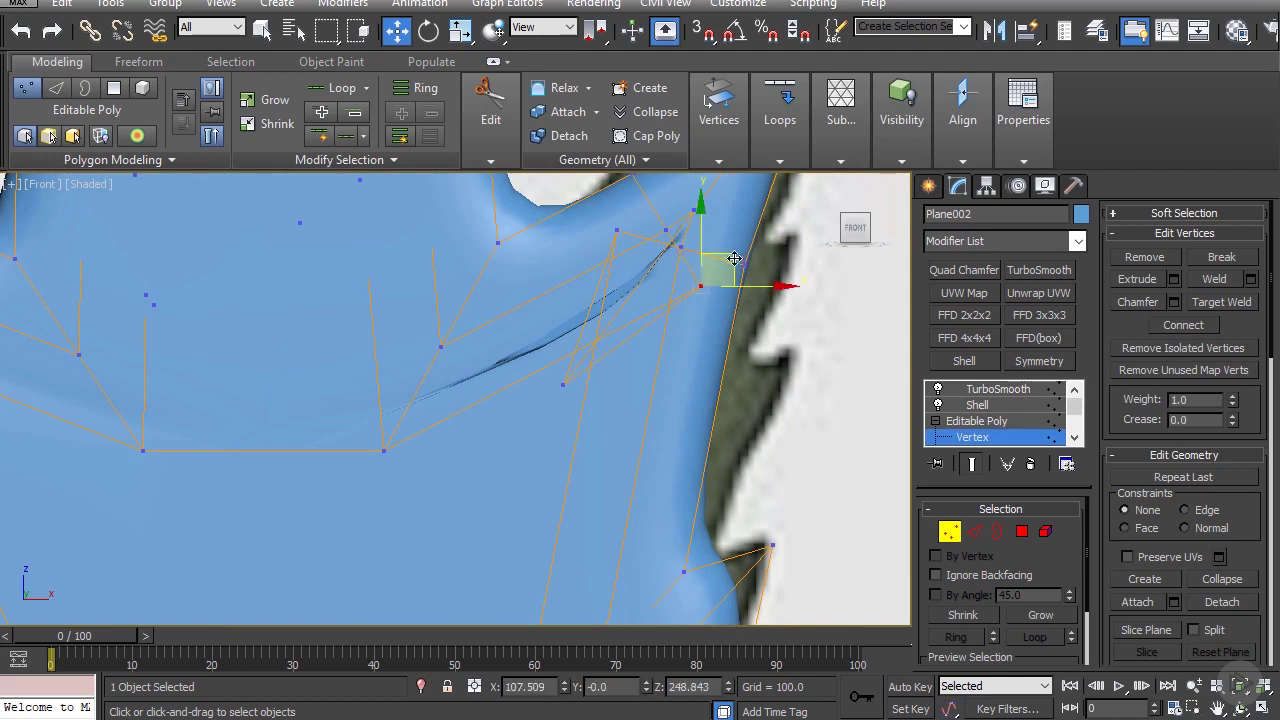
pyautogui.moveTo(636, 274); pyautogui.dragTo(653, 221)
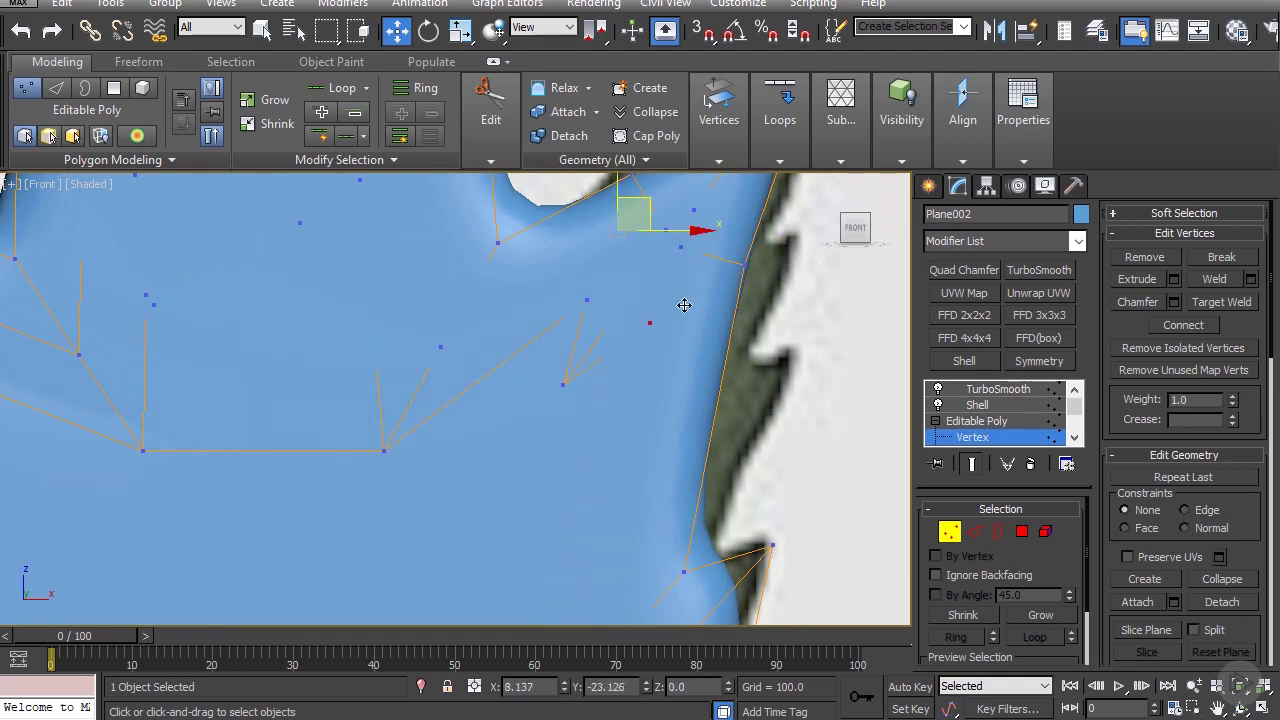
pyautogui.click(650, 323)
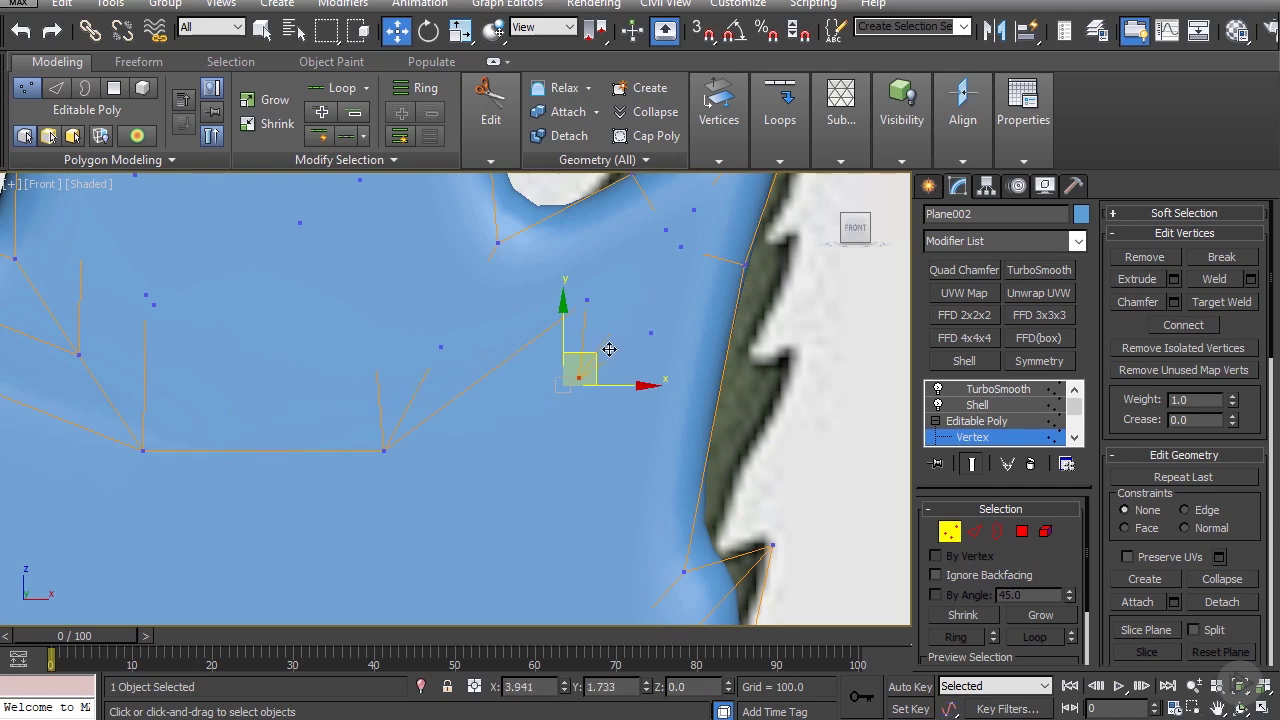
pyautogui.scroll(-4, 570, 348)
pyautogui.scroll(4, 453, 313)
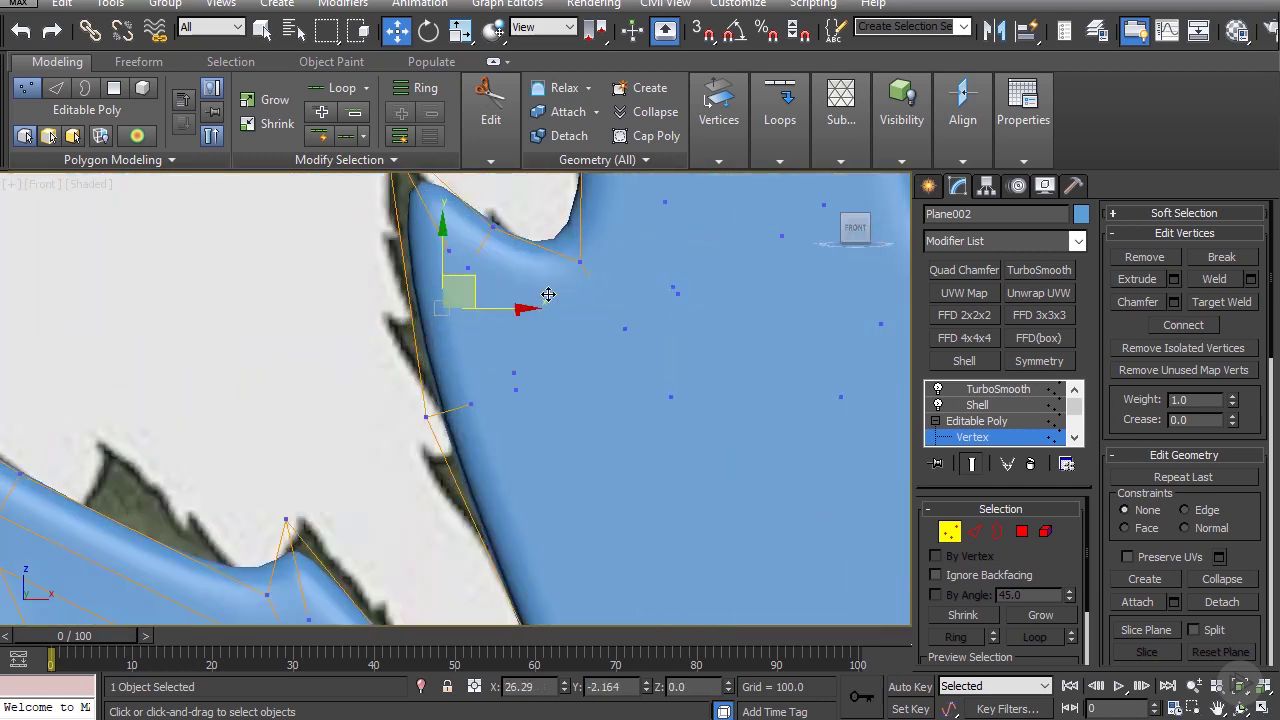
pyautogui.scroll(-5, 548, 295)
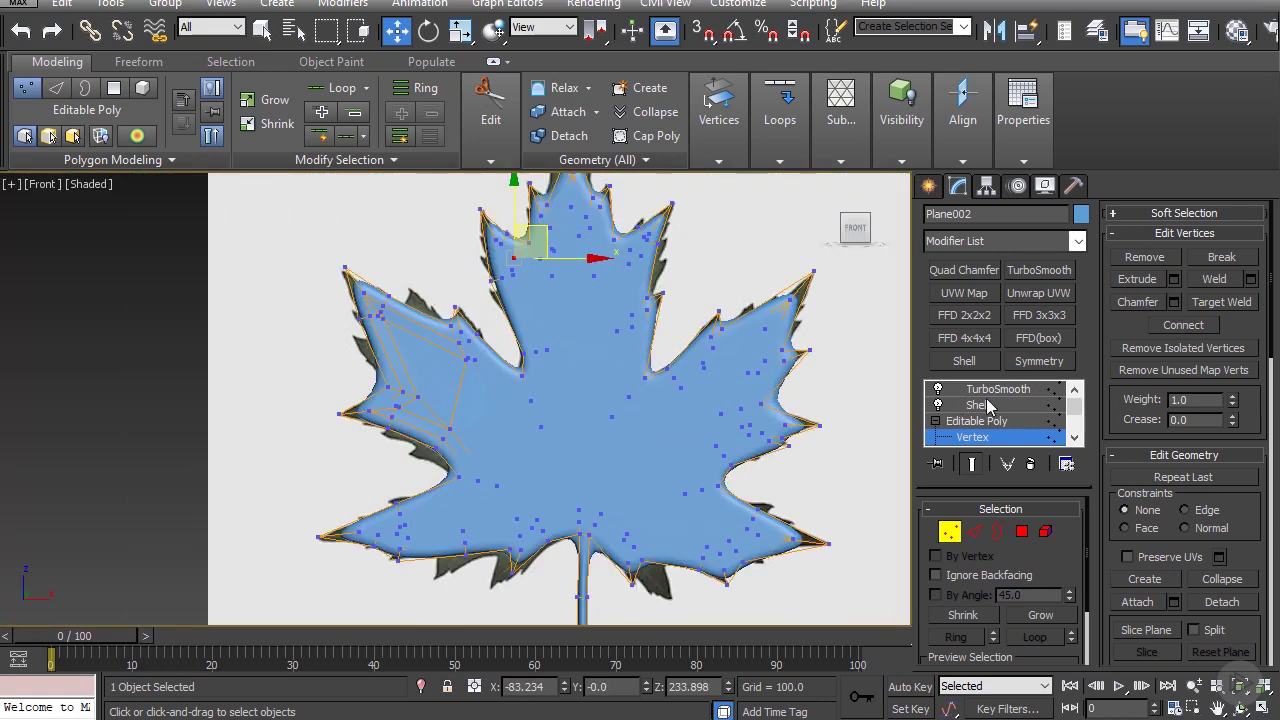
# Step: Return to the TurboSmooth result and inspect the leaf's surface and thickness in perspective from several angles
pyautogui.click(996, 390)
pyautogui.scroll(-4, 666, 385)
pyautogui.keyDown('alt'); pyautogui.moveTo(657, 366); pyautogui.dragTo(435, 353, button='middle'); pyautogui.keyUp('alt')
pyautogui.press('p')
pyautogui.scroll(3, 757, 418)
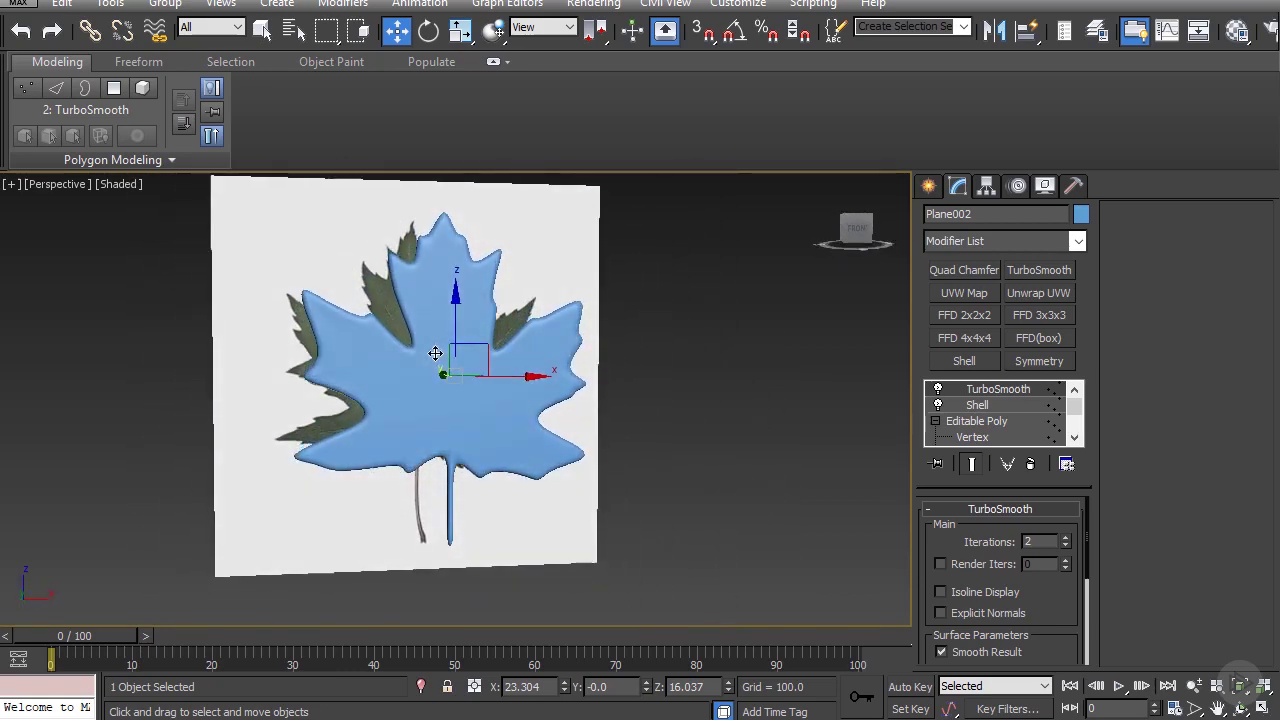
pyautogui.keyDown('alt'); pyautogui.moveTo(468, 428); pyautogui.dragTo(434, 348, button='middle'); pyautogui.keyUp('alt')
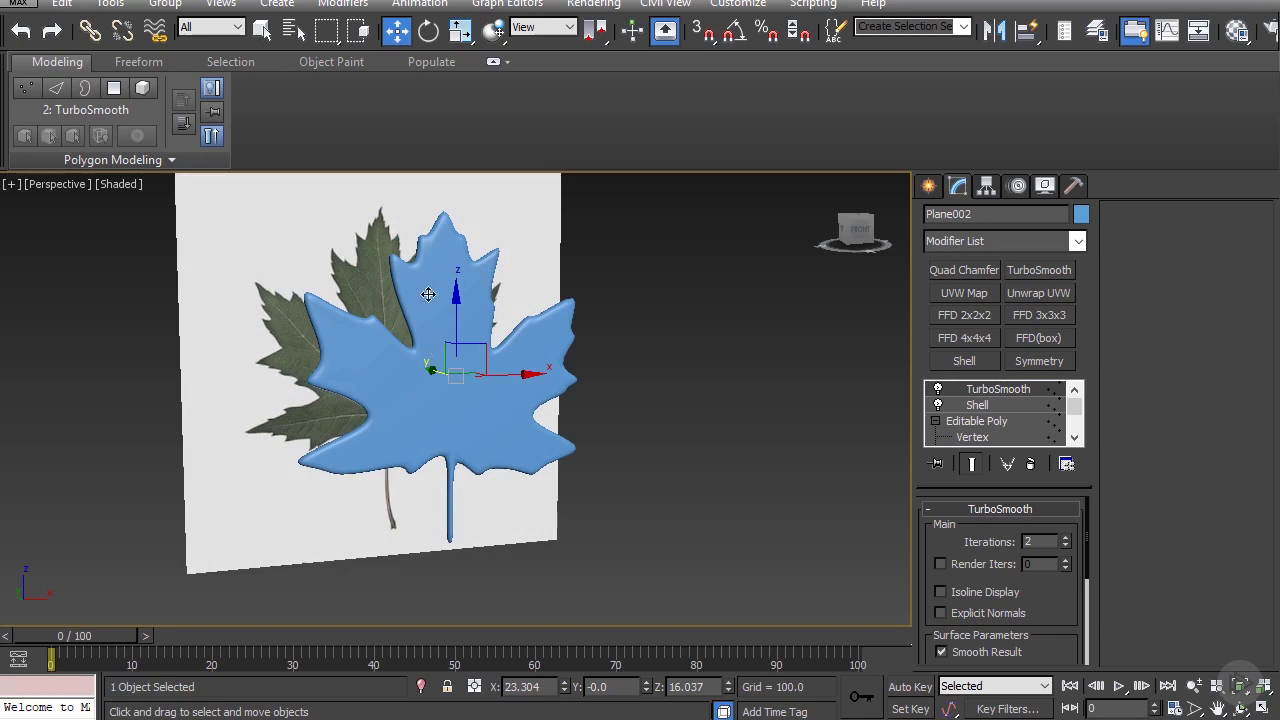
pyautogui.keyDown('alt'); pyautogui.moveTo(445, 465); pyautogui.dragTo(884, 408, button='middle'); pyautogui.keyUp('alt')
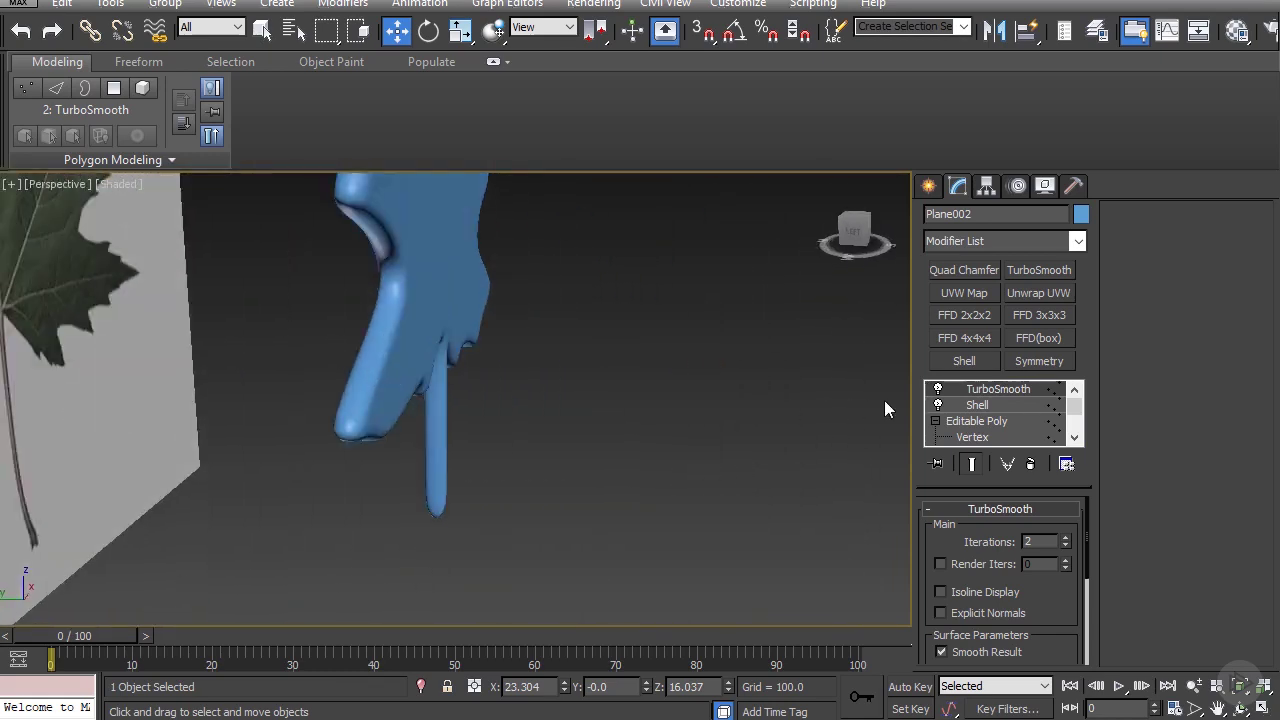
# Step: Add an FFD 4x4x4 modifier and scale its central control points outward along the thickness axis to swell the leaf's middle
pyautogui.click(984, 338)
pyautogui.keyDown('alt'); pyautogui.moveTo(860, 340); pyautogui.dragTo(962, 395, button='middle'); pyautogui.keyUp('alt')
pyautogui.click(960, 404)
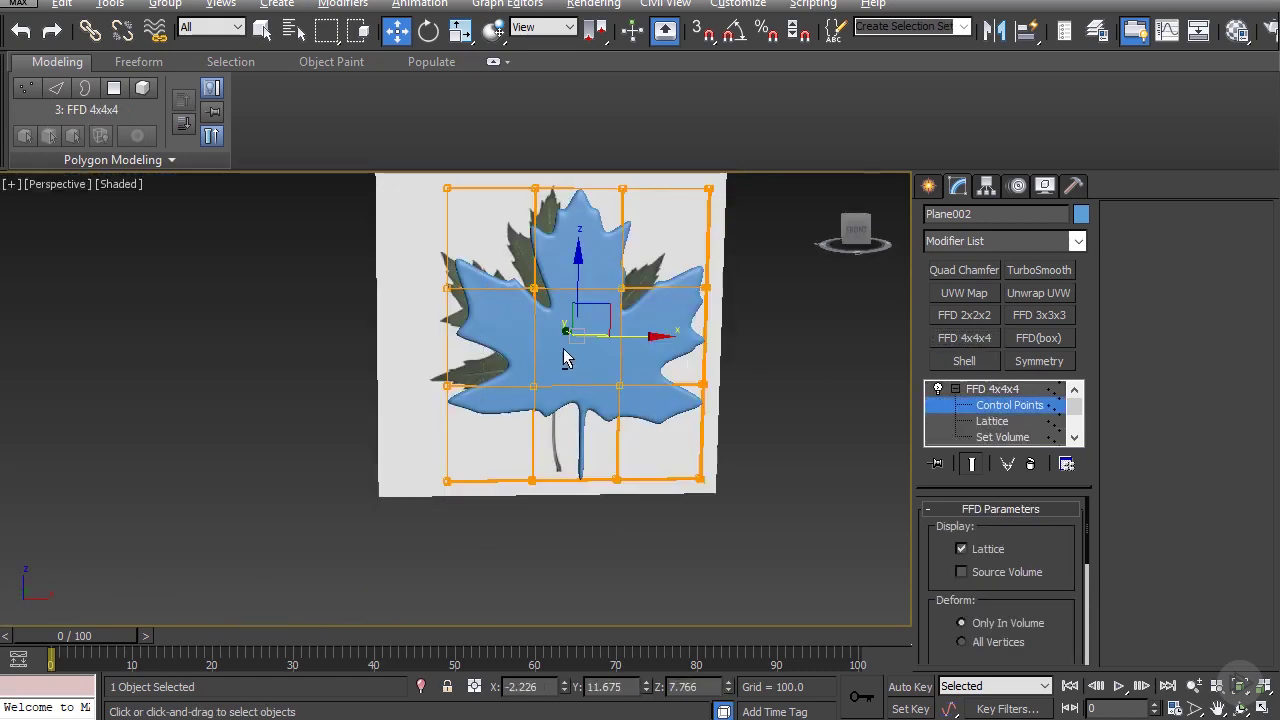
pyautogui.keyDown('alt'); pyautogui.moveTo(564, 350); pyautogui.dragTo(523, 286, button='middle'); pyautogui.keyUp('alt')
pyautogui.keyDown('alt'); pyautogui.moveTo(565, 354); pyautogui.dragTo(586, 354, button='middle'); pyautogui.keyUp('alt')
pyautogui.press('r')
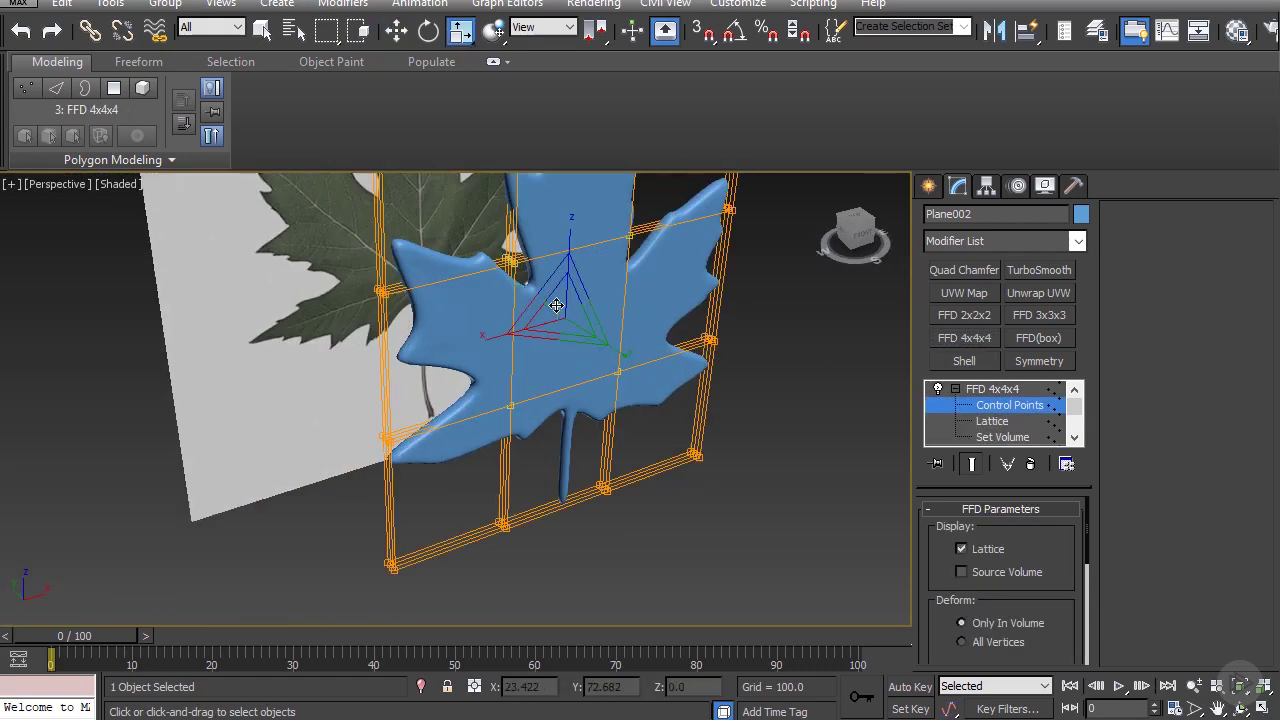
pyautogui.moveTo(610, 352); pyautogui.dragTo(761, 422)
pyautogui.keyDown('alt'); pyautogui.moveTo(672, 374); pyautogui.dragTo(494, 277, button='middle'); pyautogui.keyUp('alt')
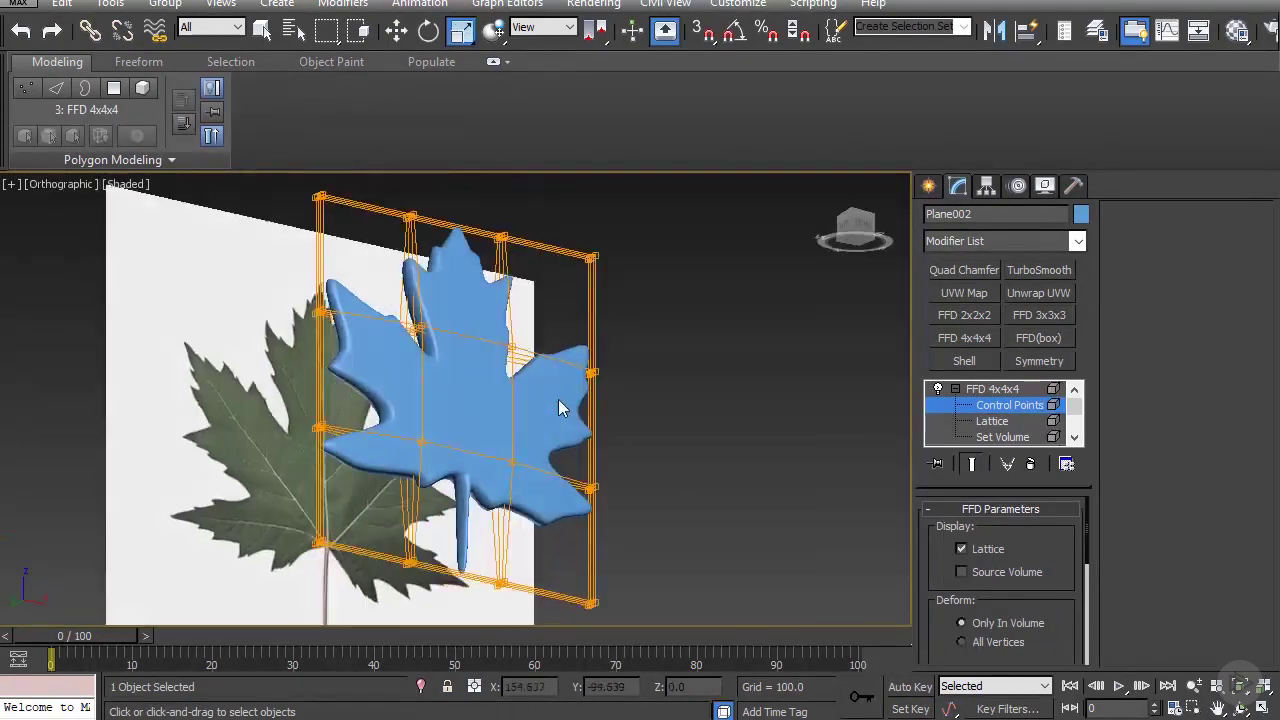
# Step: Return to the Editable Poly and add two edge loops across the upper stem with Swift Loop
pyautogui.moveTo(558, 399); pyautogui.dragTo(532, 424, button='middle')
pyautogui.scroll(5, 535, 446)
pyautogui.keyDown('alt'); pyautogui.moveTo(871, 410); pyautogui.dragTo(910, 409, button='middle'); pyautogui.keyUp('alt')
pyautogui.scroll(-3, 975, 410)
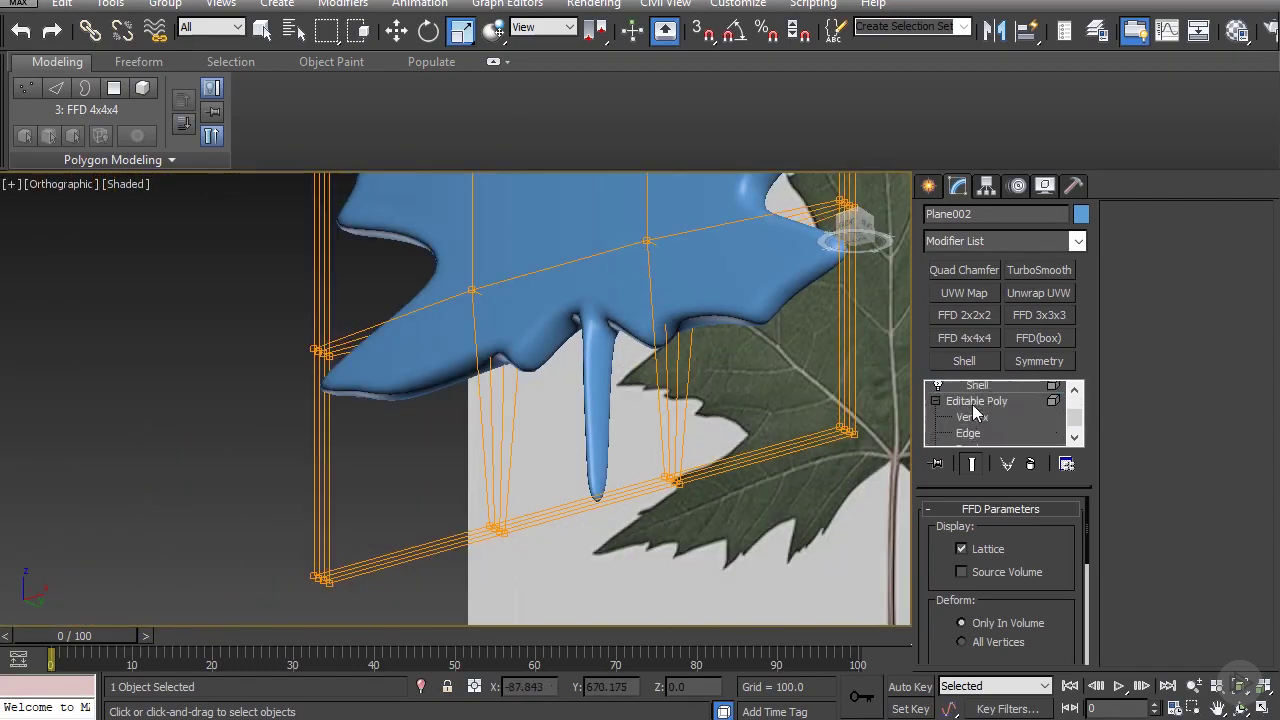
pyautogui.scroll(-3, 984, 420)
pyautogui.click(983, 404)
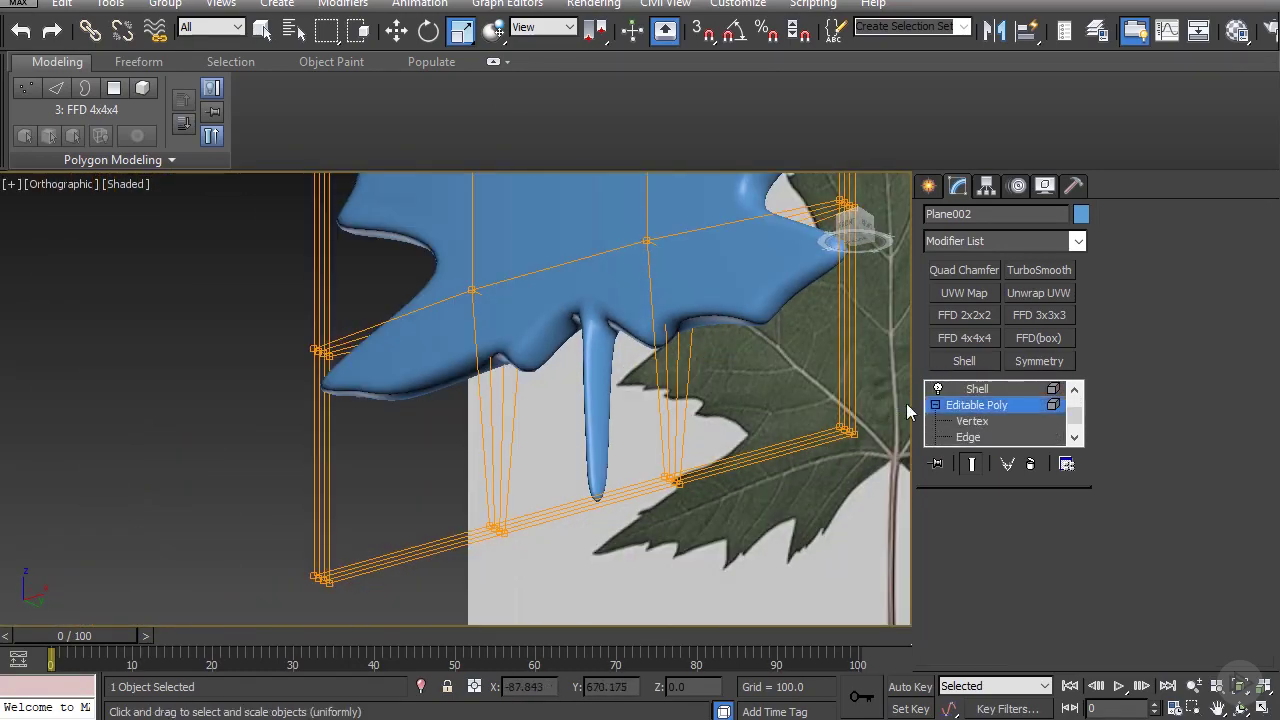
pyautogui.press('5')
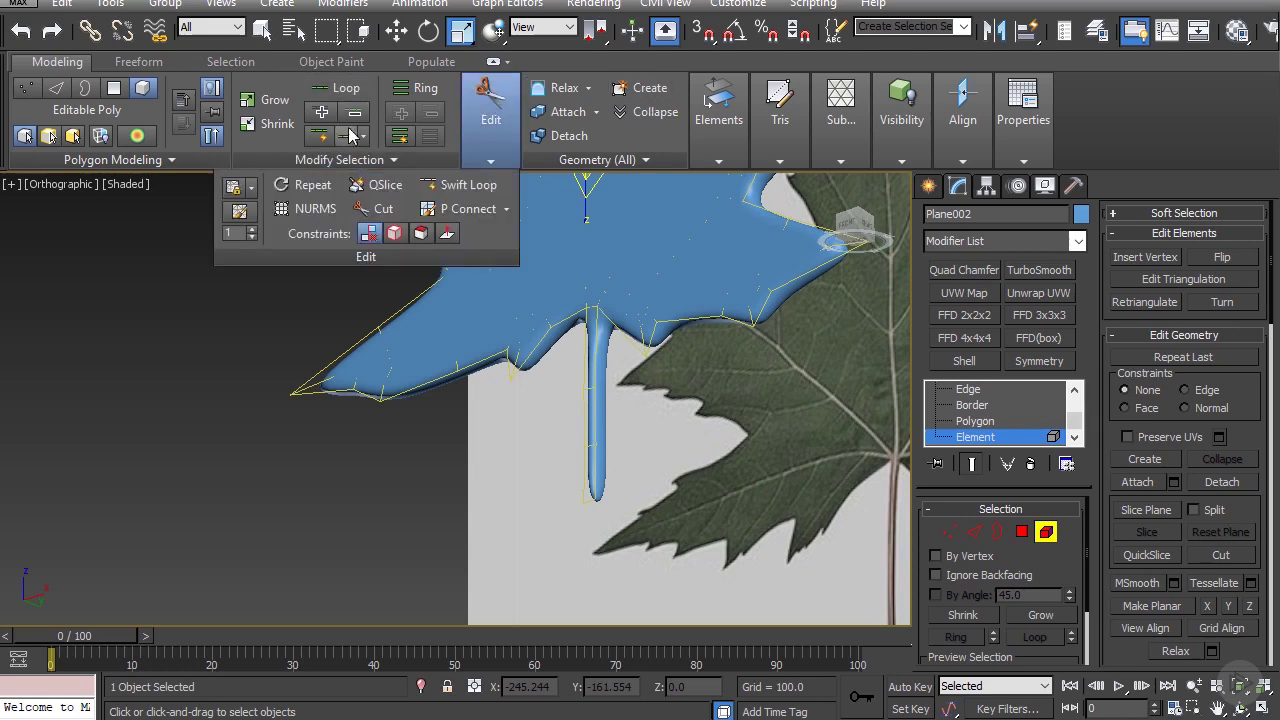
pyautogui.moveTo(597, 340)
pyautogui.keyDown('alt'); pyautogui.mouseDown(button='middle')
pyautogui.moveTo(648, 364)
pyautogui.moveTo(608, 331)
pyautogui.mouseUp(button='middle'); pyautogui.keyUp('alt')
pyautogui.moveTo(497, 172)
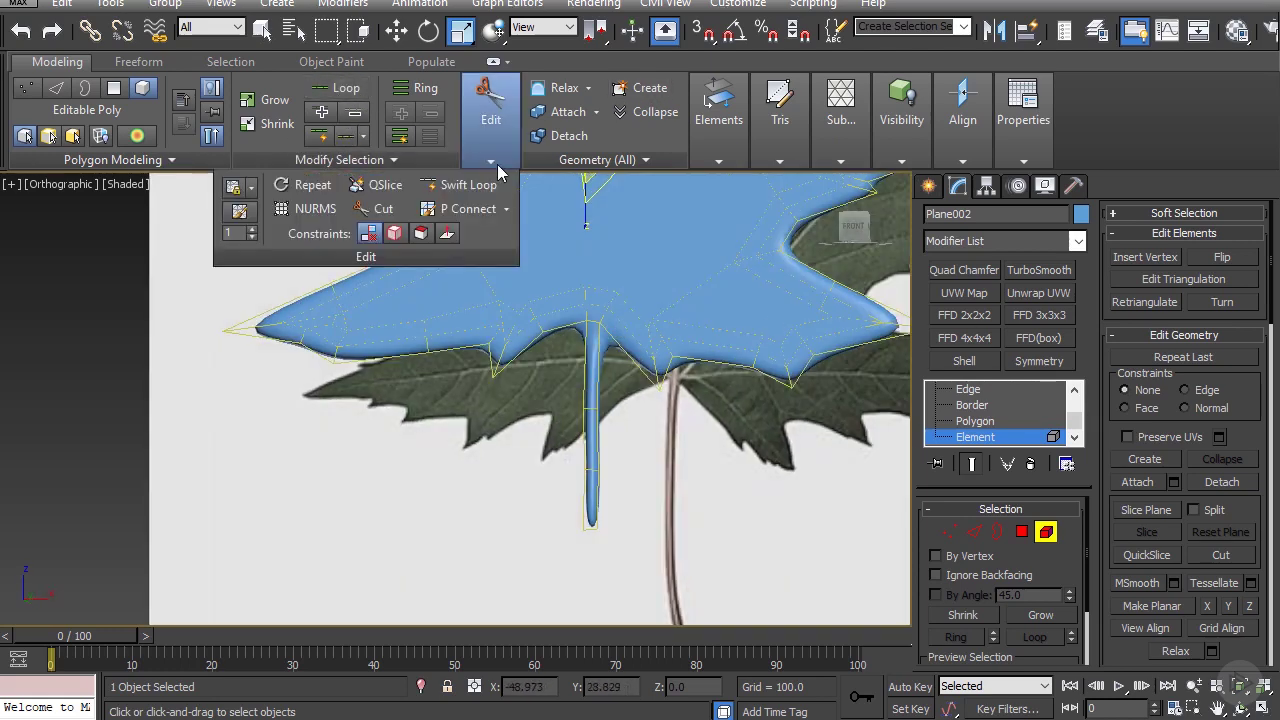
pyautogui.moveTo(490, 125)
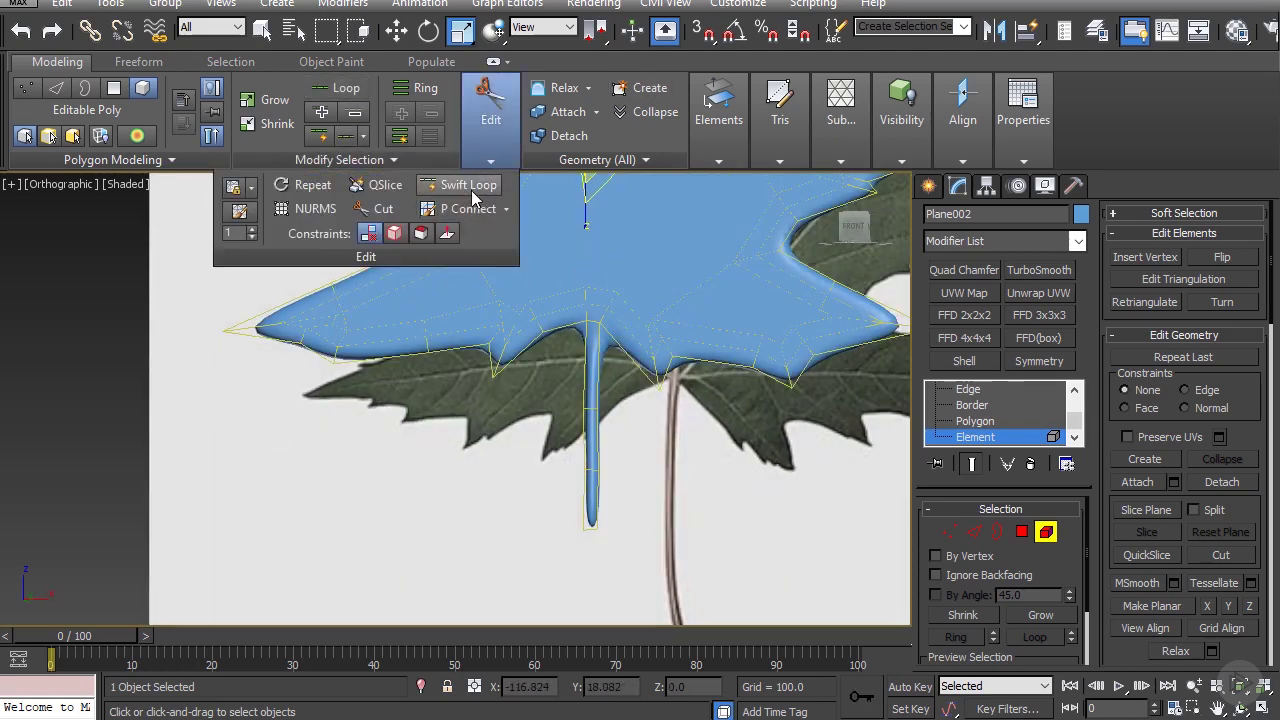
pyautogui.click(468, 185)
pyautogui.scroll(4, 600, 350)
pyautogui.click(588, 293)
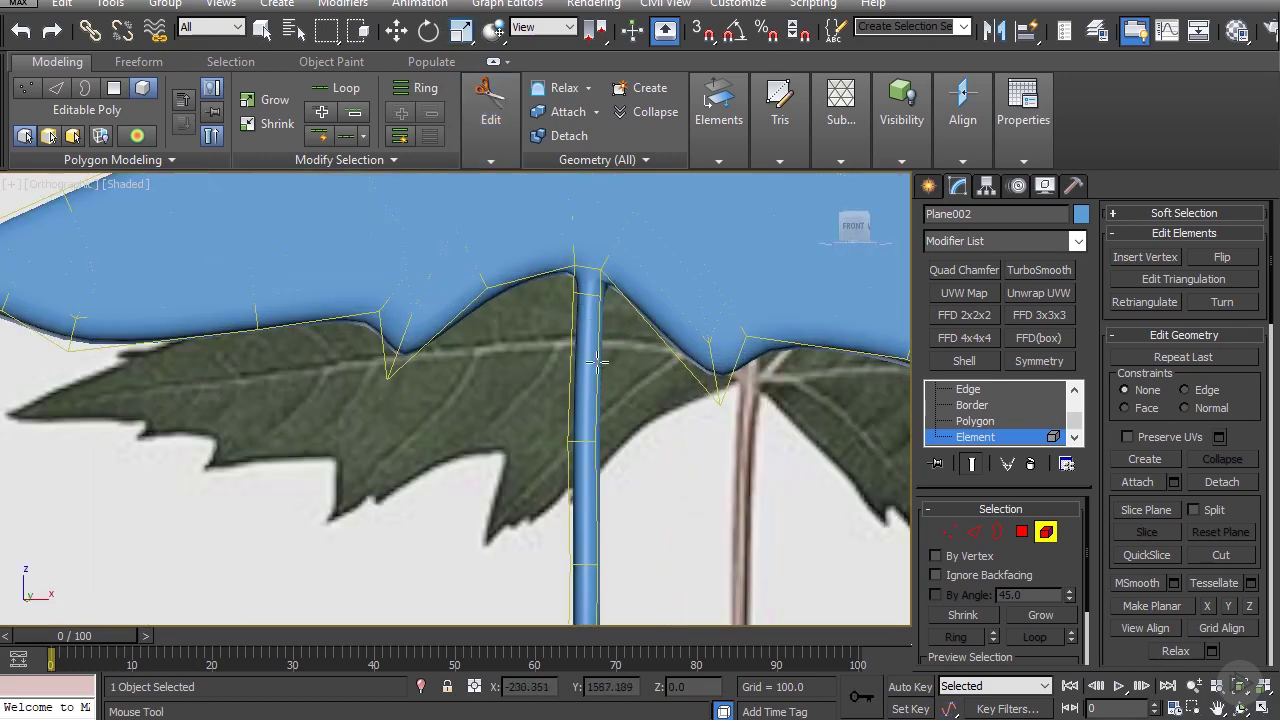
pyautogui.click(591, 380)
pyautogui.scroll(-1, 591, 380)
# Step: Select all of the stem's vertices in the front view and scale them horizontally to widen the stem
pyautogui.keyDown('alt'); pyautogui.moveTo(591, 380); pyautogui.dragTo(620, 440, button='middle'); pyautogui.keyUp('alt')
pyautogui.press('1')
pyautogui.press('w')
pyautogui.press('r')
pyautogui.press('f')
pyautogui.scroll(6, 498, 480)
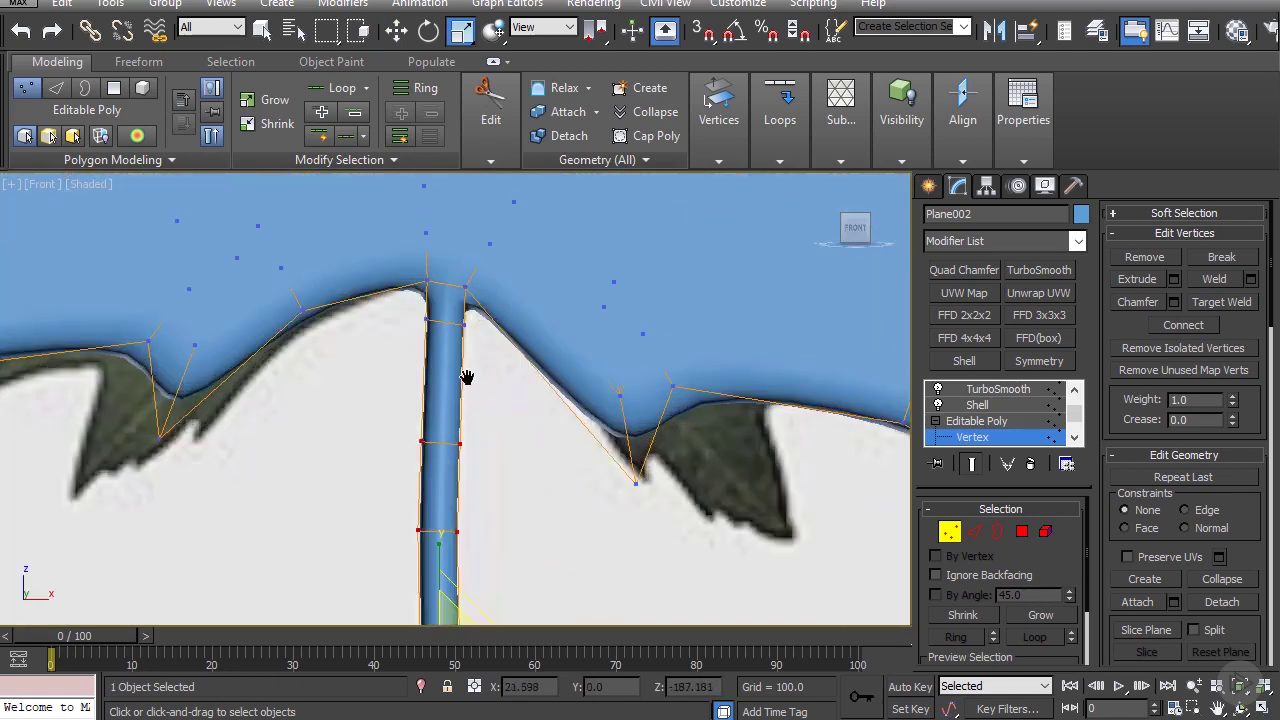
pyautogui.moveTo(466, 377); pyautogui.dragTo(504, 327, button='middle')
pyautogui.scroll(-1, 504, 327)
pyautogui.moveTo(439, 245); pyautogui.dragTo(492, 344)
pyautogui.scroll(-3, 503, 360)
pyautogui.moveTo(548, 490); pyautogui.dragTo(550, 490)
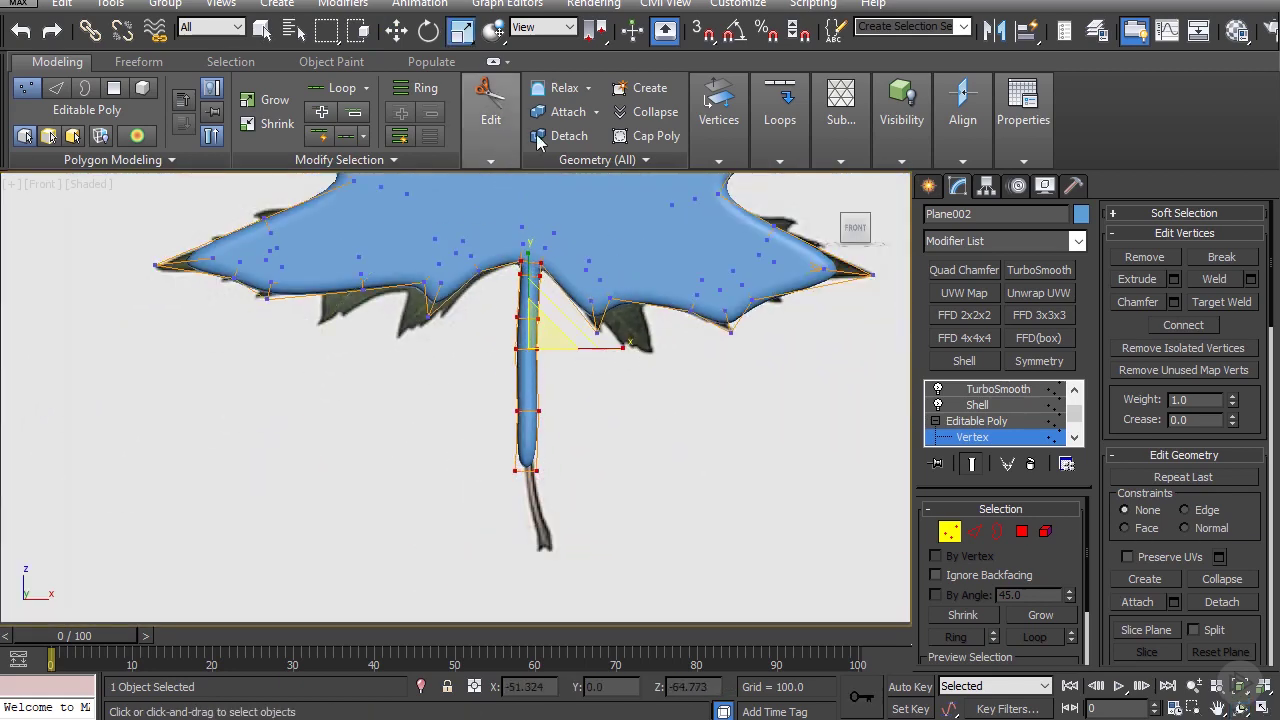
# Step: Add another edge loop to the lower stem with Swift Loop
pyautogui.scroll(3, 521, 435)
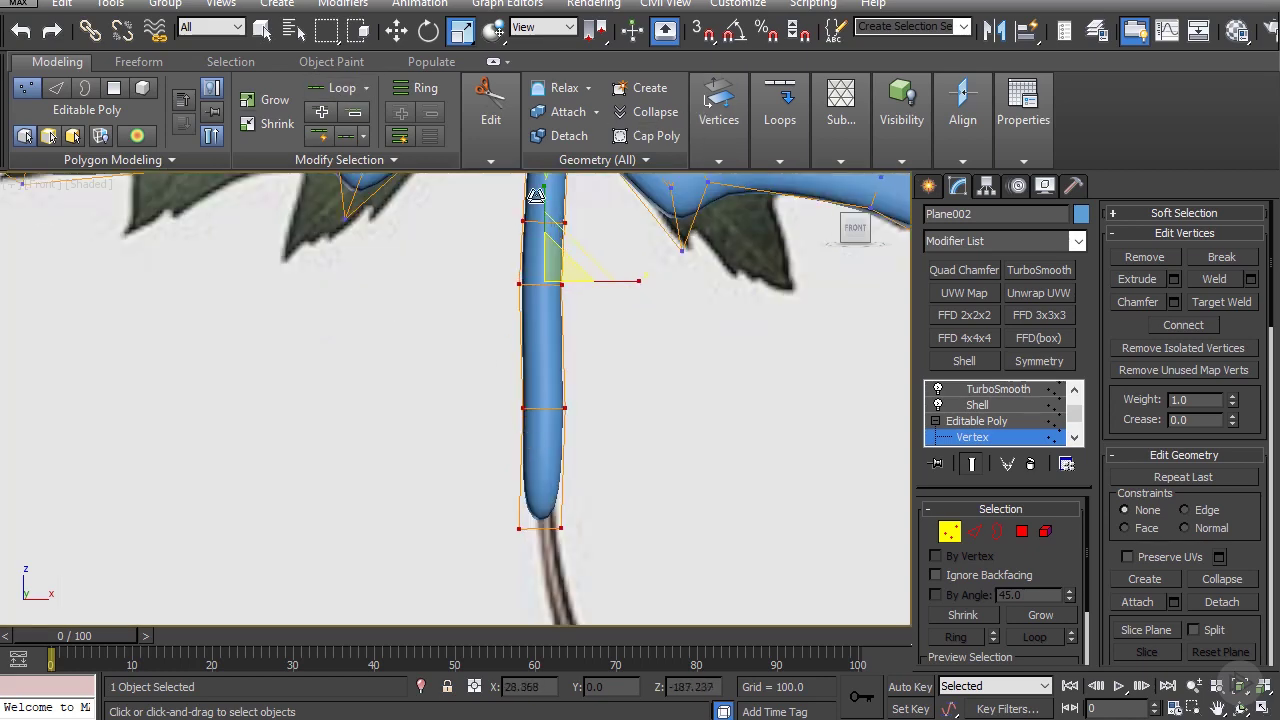
pyautogui.moveTo(490, 105)
pyautogui.click(462, 184)
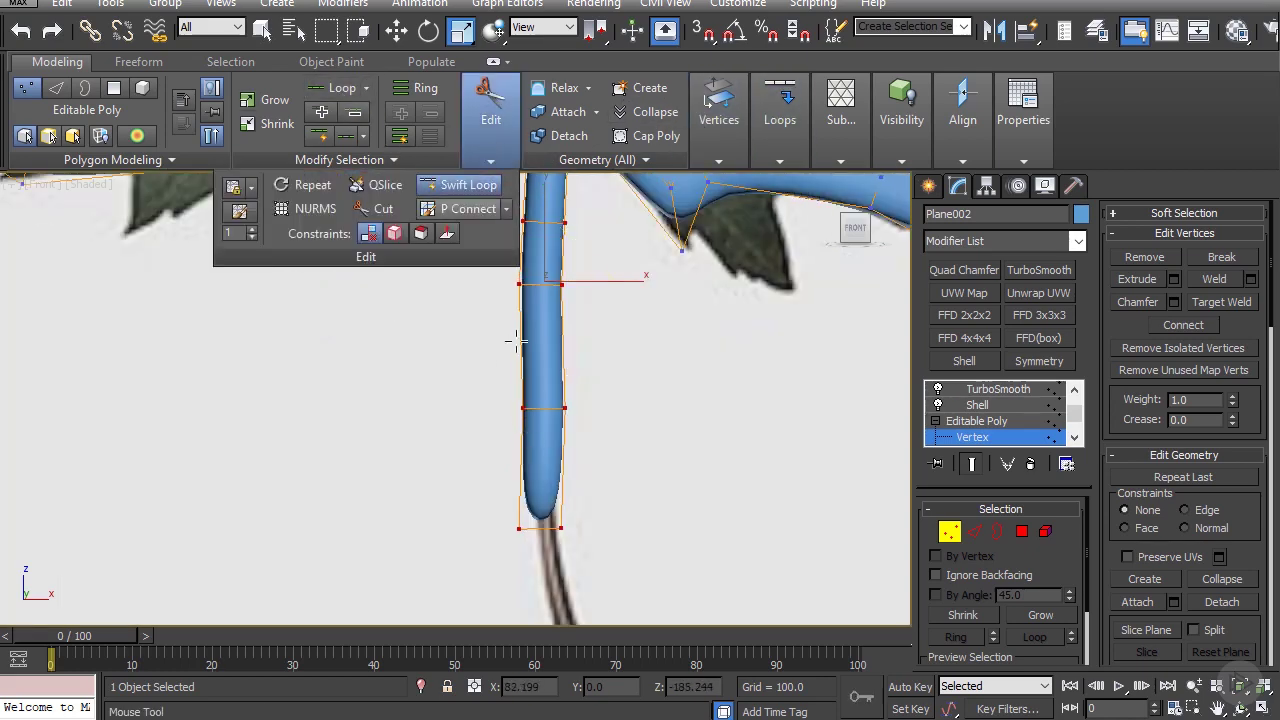
pyautogui.press('w')
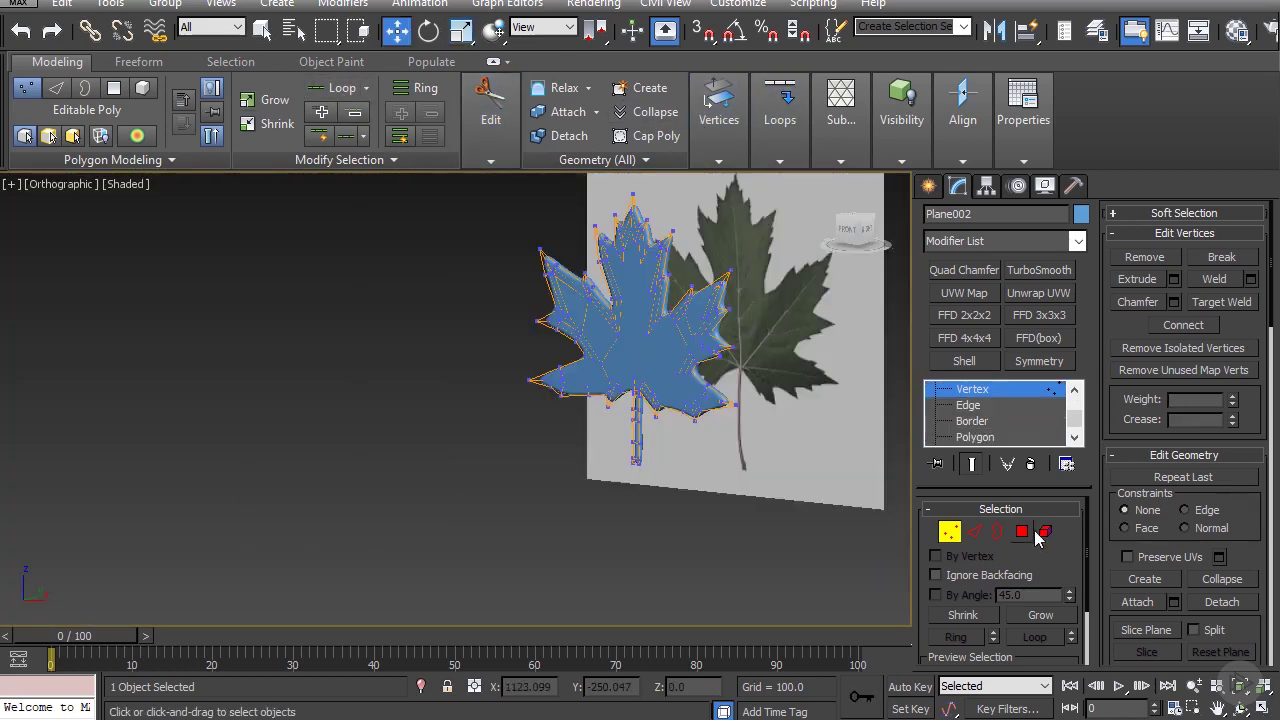
pyautogui.press('5')
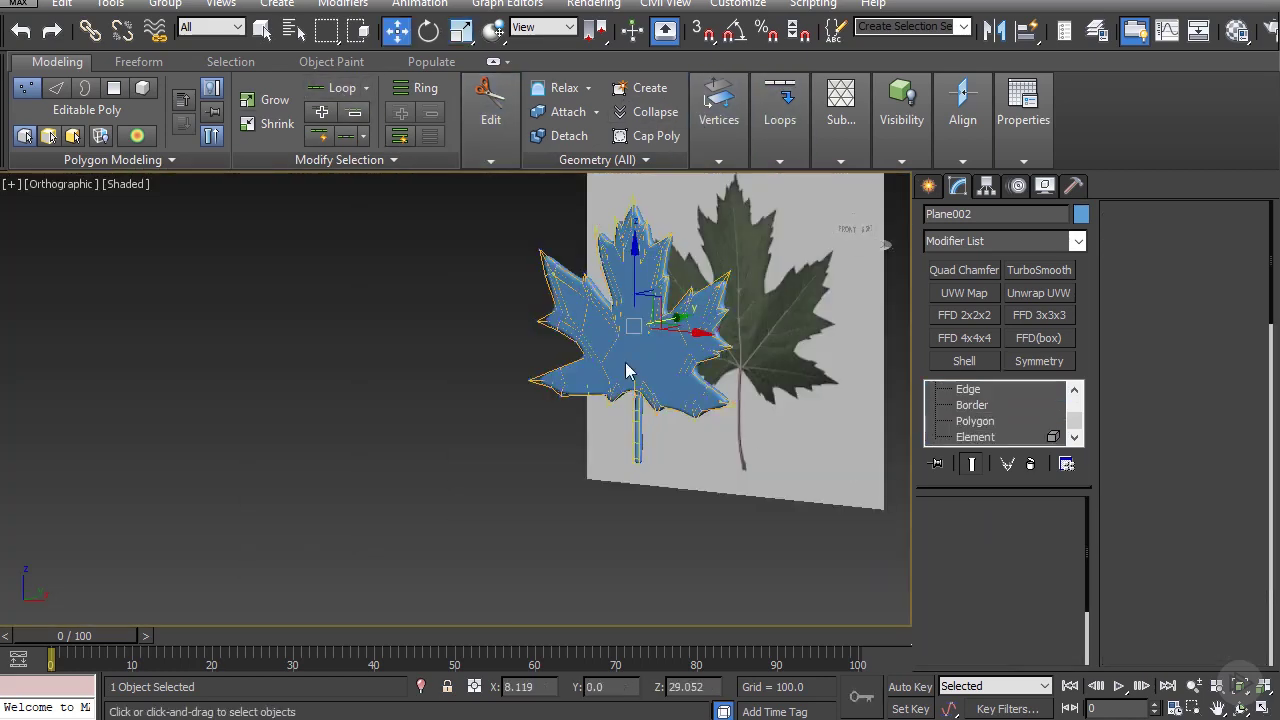
# Step: Return to the FFD 4x4x4 result and examine the swollen leaf from the side and the front
pyautogui.click(964, 337)
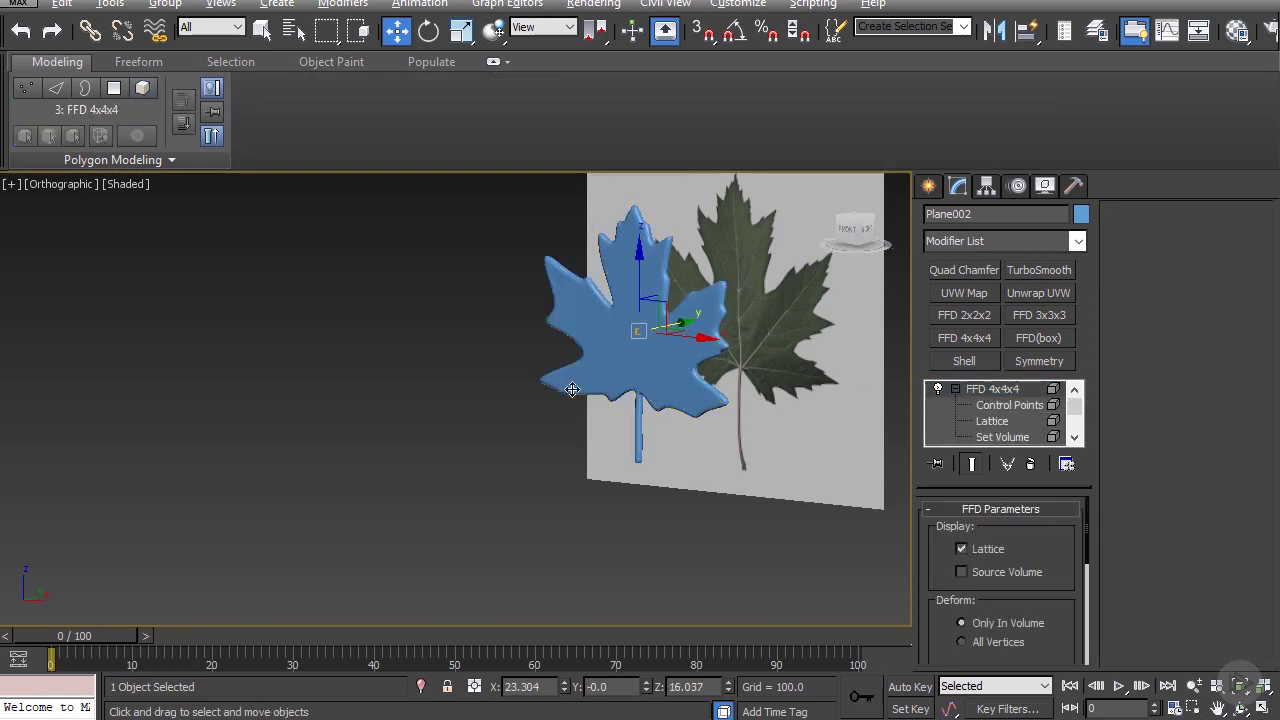
pyautogui.keyDown('alt'); pyautogui.moveTo(812, 400); pyautogui.dragTo(870, 400, button='middle'); pyautogui.keyUp('alt')
pyautogui.click(1005, 405)
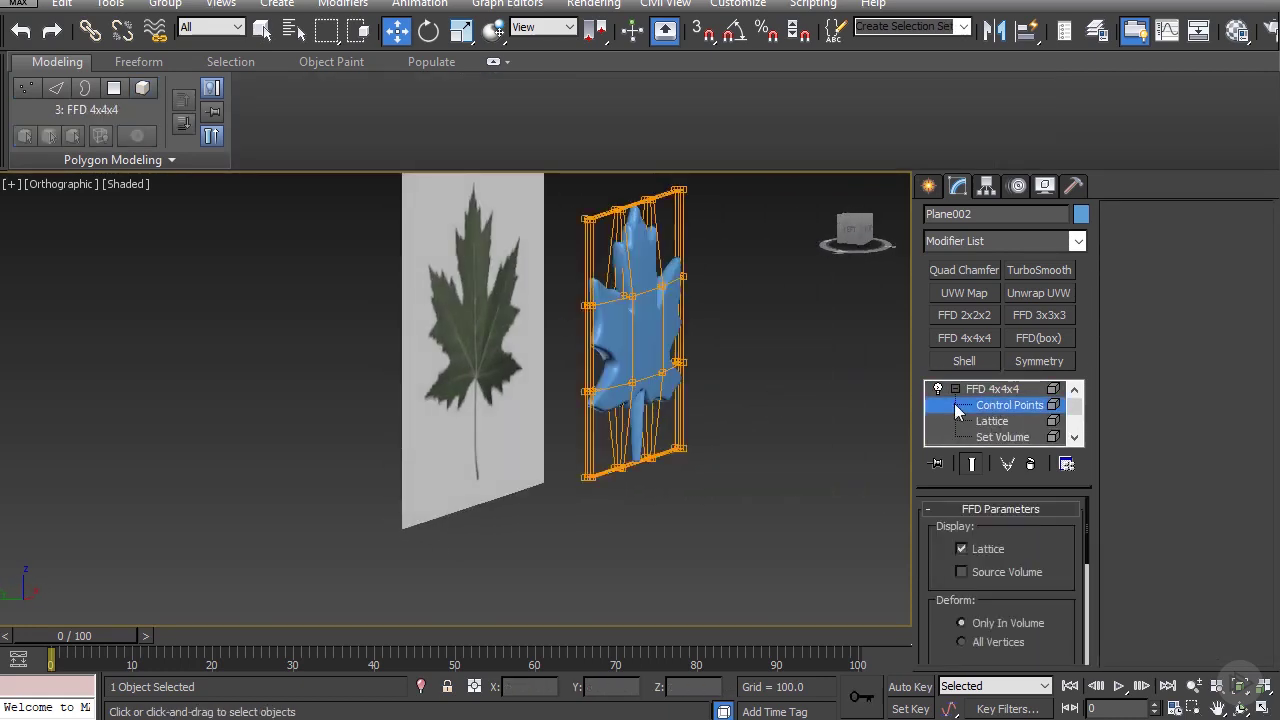
pyautogui.press('f')
pyautogui.keyDown('alt'); pyautogui.moveTo(524, 478); pyautogui.dragTo(784, 355, button='middle'); pyautogui.keyUp('alt')
pyautogui.click(740, 390)
pyautogui.click(409, 394)
# Step: Add a Bend modifier to the leaf with an angle of 11.5 and the X bend axis
pyautogui.click(976, 241)
pyautogui.press('b')
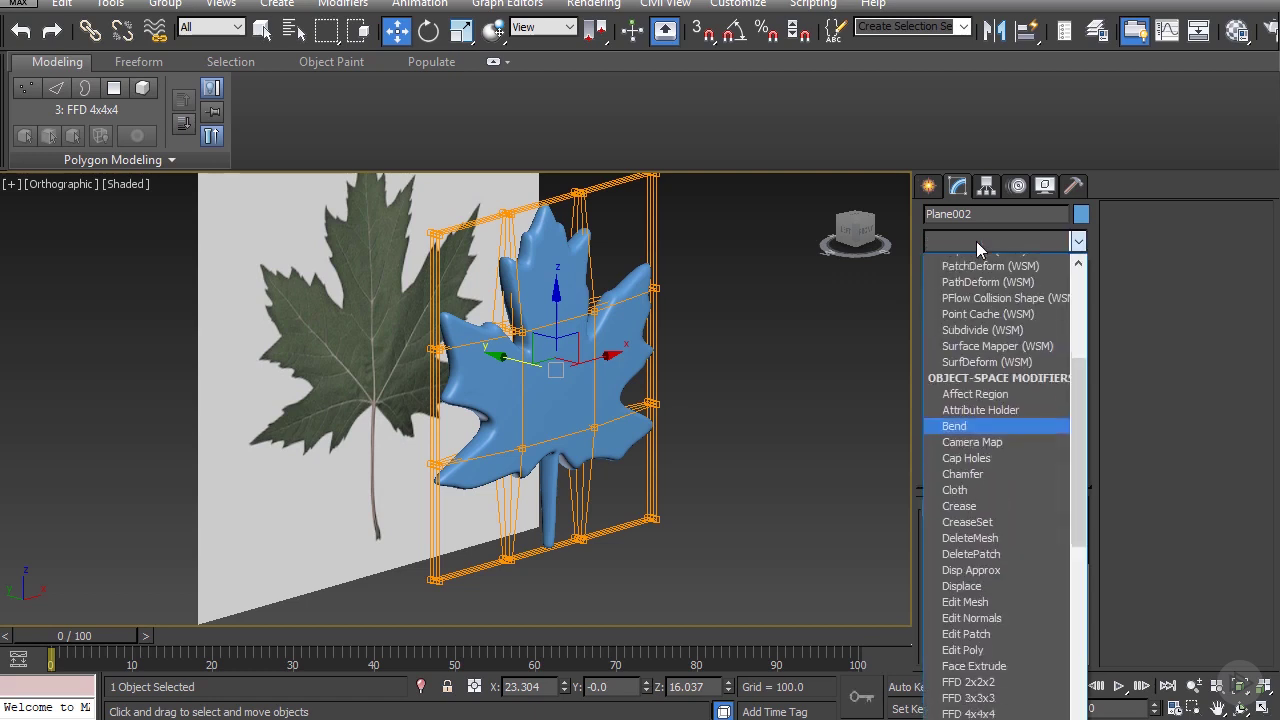
pyautogui.click(975, 257)
pyautogui.click(955, 389)
pyautogui.click(1000, 405)
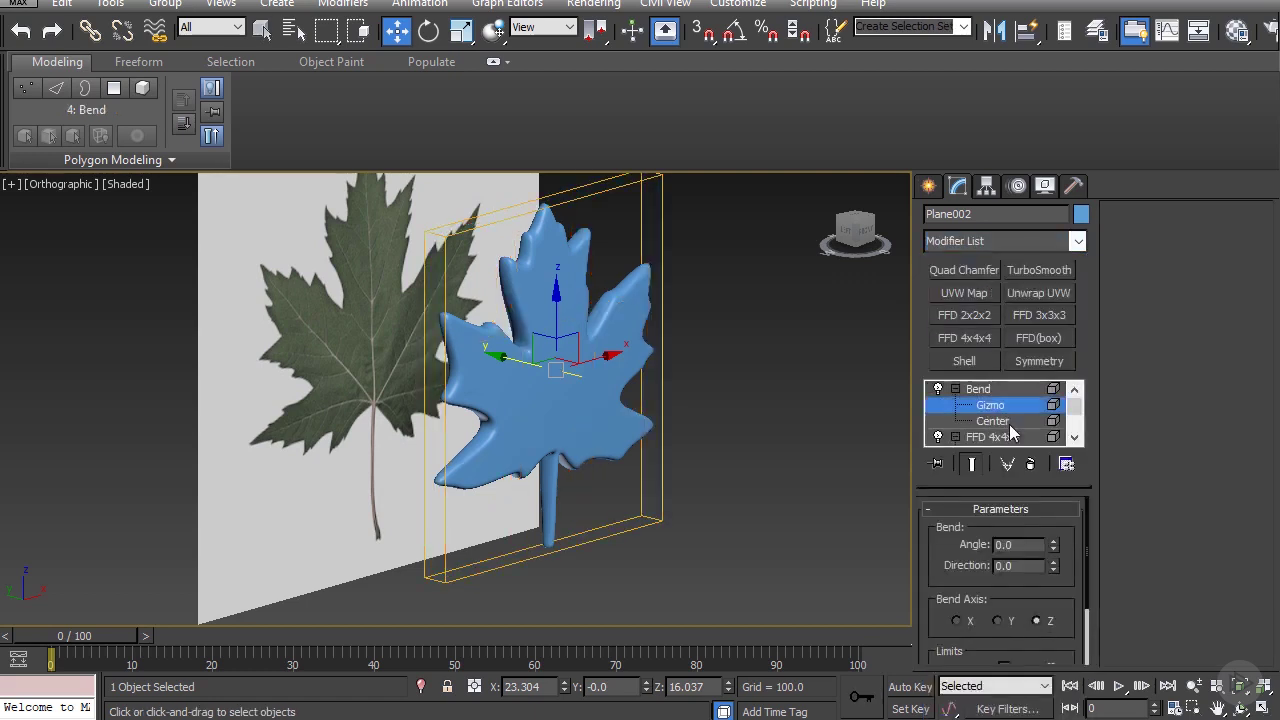
pyautogui.moveTo(1052, 549)
pyautogui.mouseDown()
pyautogui.moveTo(1052, 525)
pyautogui.moveTo(1052, 548)
pyautogui.mouseUp()
pyautogui.click(998, 621)
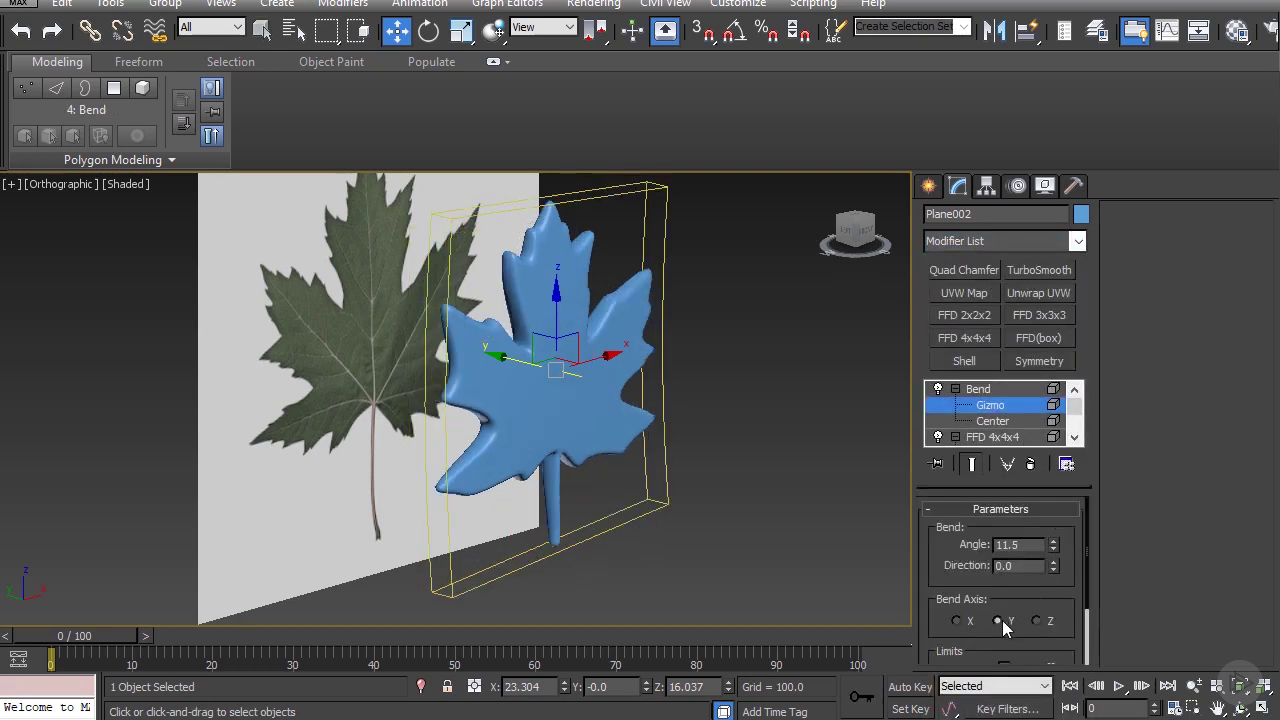
pyautogui.click(966, 621)
# Step: Increase the leaf's Bend angle to 43.5
pyautogui.keyDown('alt'); pyautogui.moveTo(811, 444); pyautogui.dragTo(1052, 428, button='middle'); pyautogui.keyUp('alt')
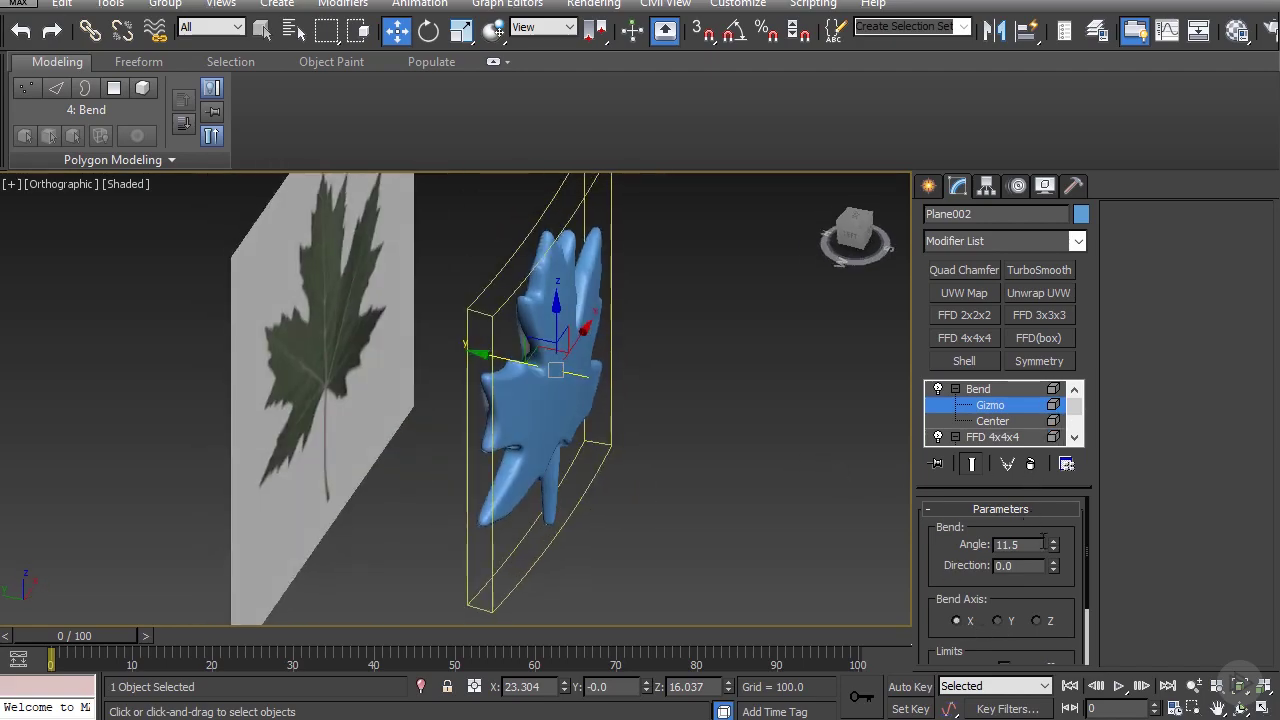
pyautogui.moveTo(1052, 549); pyautogui.dragTo(1052, 515)
pyautogui.keyDown('alt'); pyautogui.moveTo(560, 420); pyautogui.dragTo(676, 358, button='middle'); pyautogui.keyUp('alt')
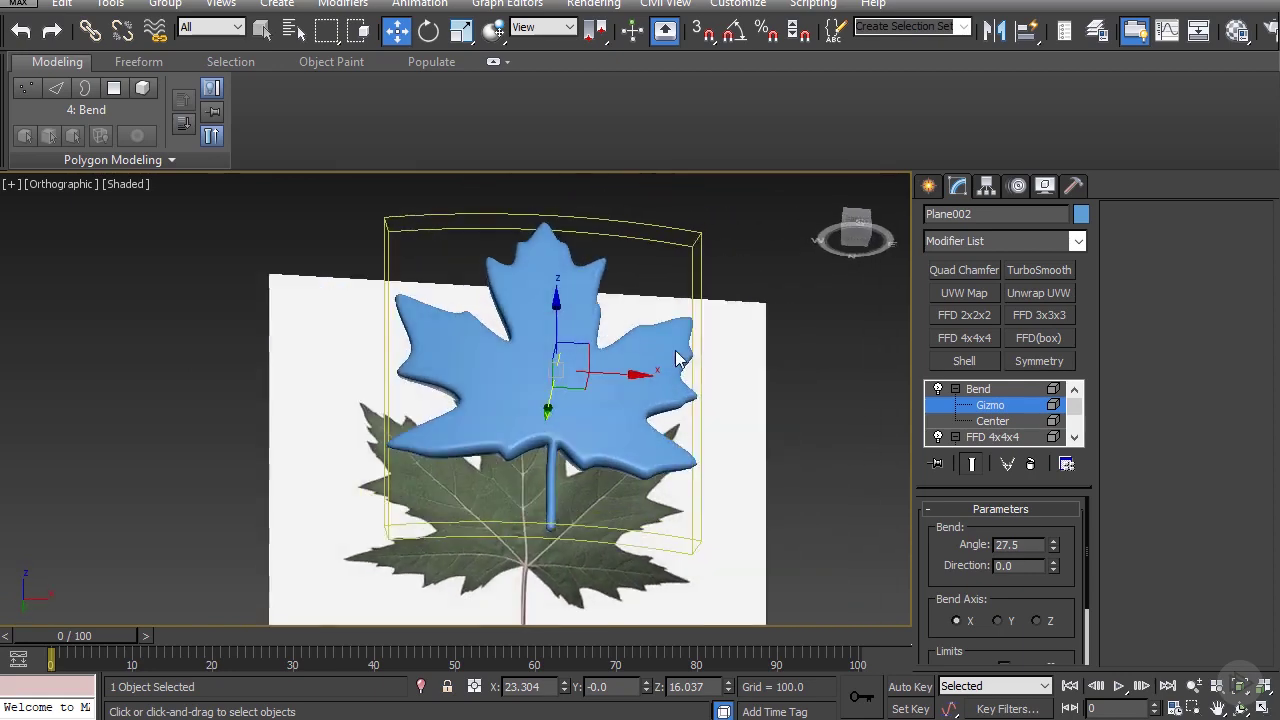
pyautogui.moveTo(1052, 549); pyautogui.dragTo(1053, 521)
pyautogui.keyDown('alt'); pyautogui.moveTo(734, 467); pyautogui.dragTo(820, 566, button='middle'); pyautogui.keyUp('alt')
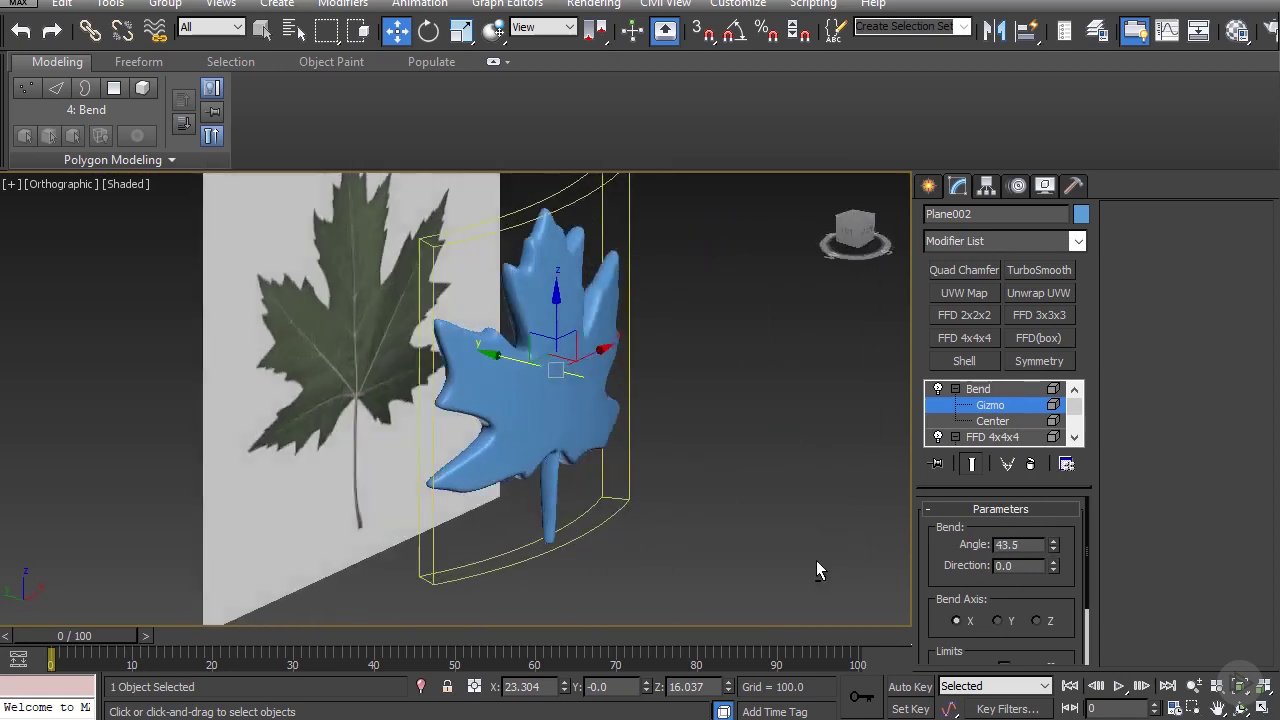
# Step: Deselect the leaf and review its bent shape against the reference image from an angle and from the front
pyautogui.press('f')
pyautogui.press('2')
pyautogui.moveTo(418, 388); pyautogui.dragTo(523, 400)
pyautogui.hotkey('shift', 'z')
pyautogui.click(740, 437)
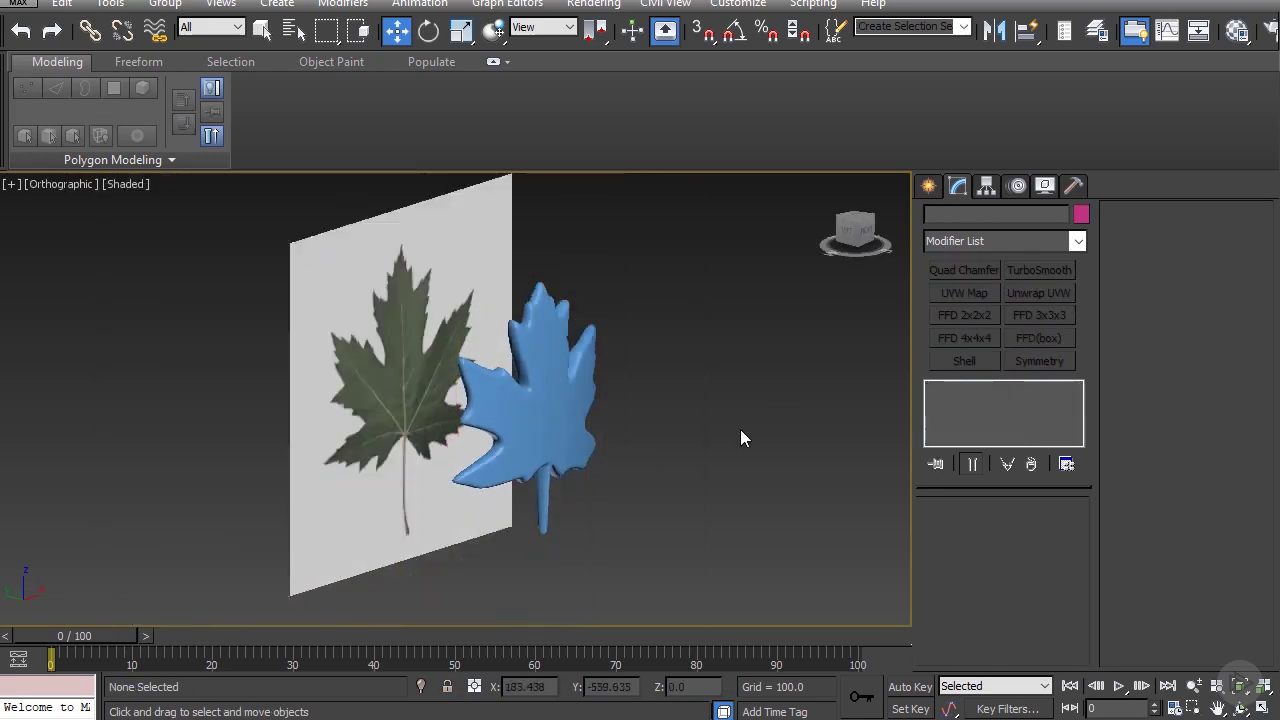
pyautogui.keyDown('alt'); pyautogui.moveTo(740, 437); pyautogui.dragTo(575, 441, button='middle'); pyautogui.keyUp('alt')
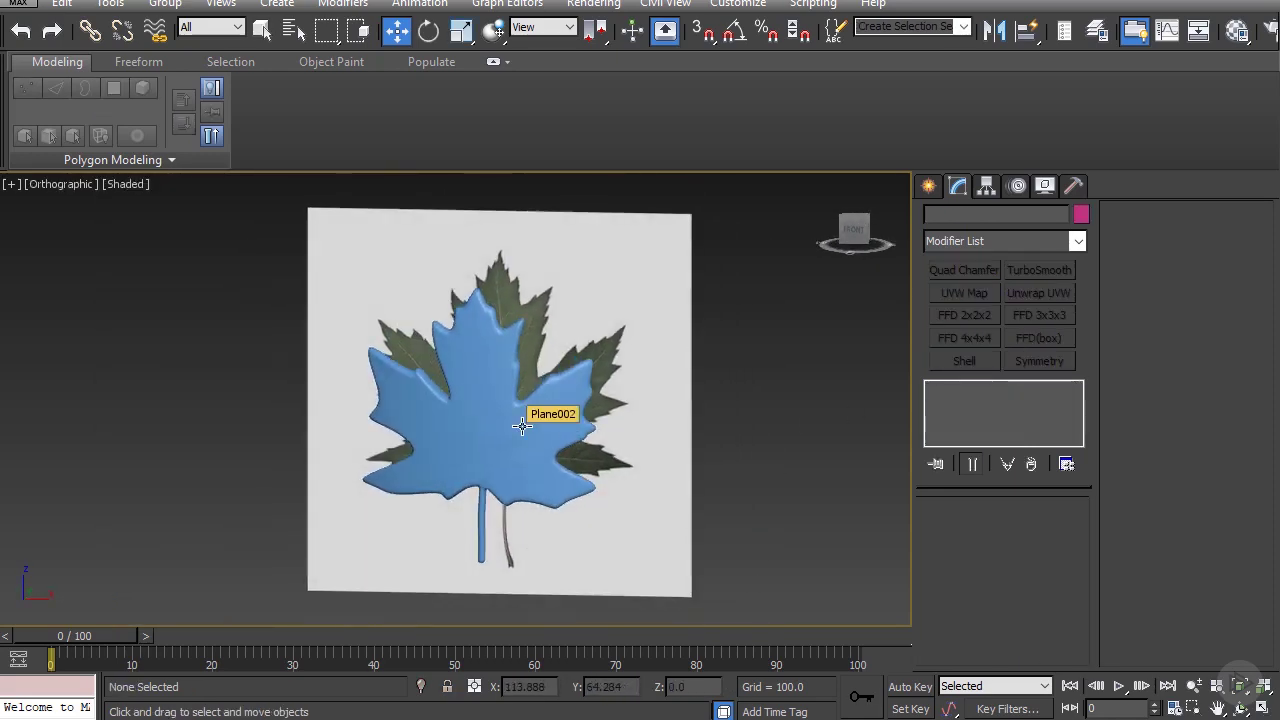